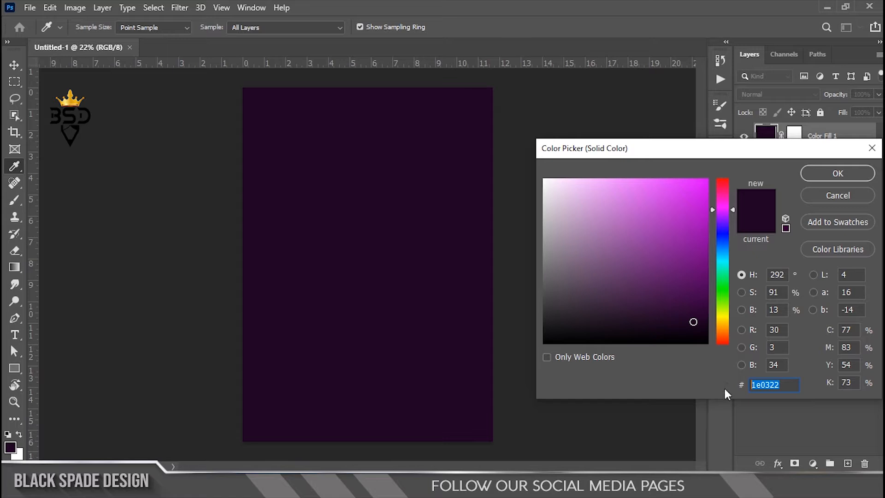
Apply the solid color fill 1e0322 to the background and place the Light image on the canvas
left_click(845, 174)
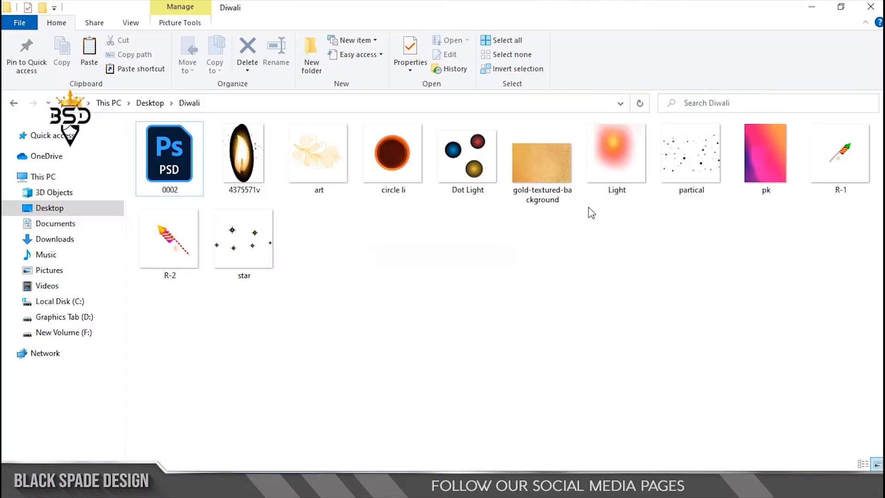
left_click(612, 187)
left_click_drag(616, 165, 435, 267)
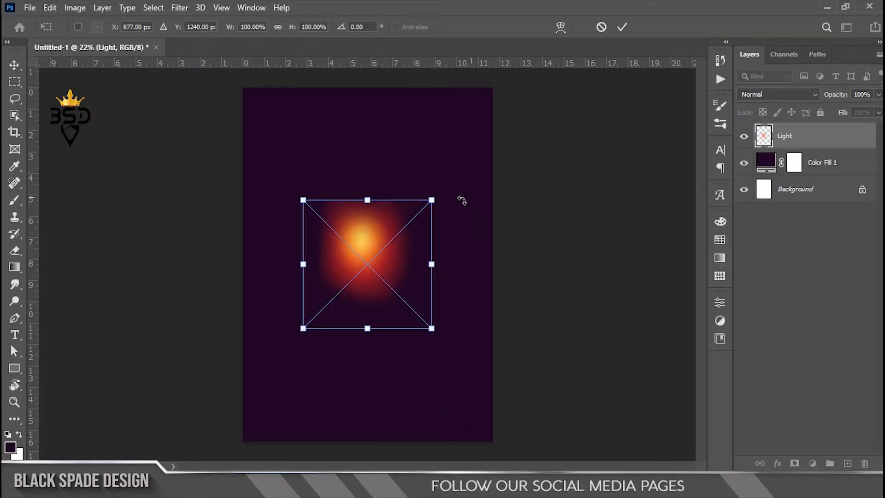
Enlarge the placed Light image to about 364%, flip it horizontally and position its glow in the canvas's upper-right corner
left_click_drag(433, 199, 521, 112)
right_click(430, 195)
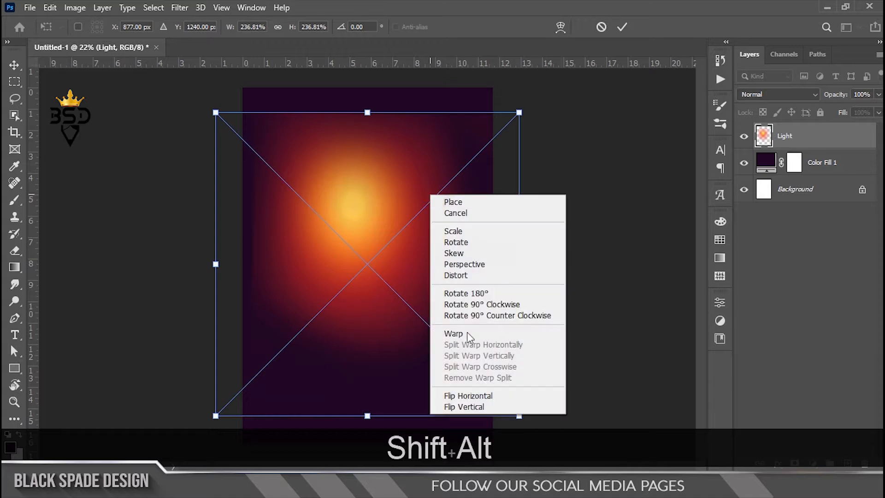
left_click(472, 396)
left_click_drag(450, 297, 476, 239)
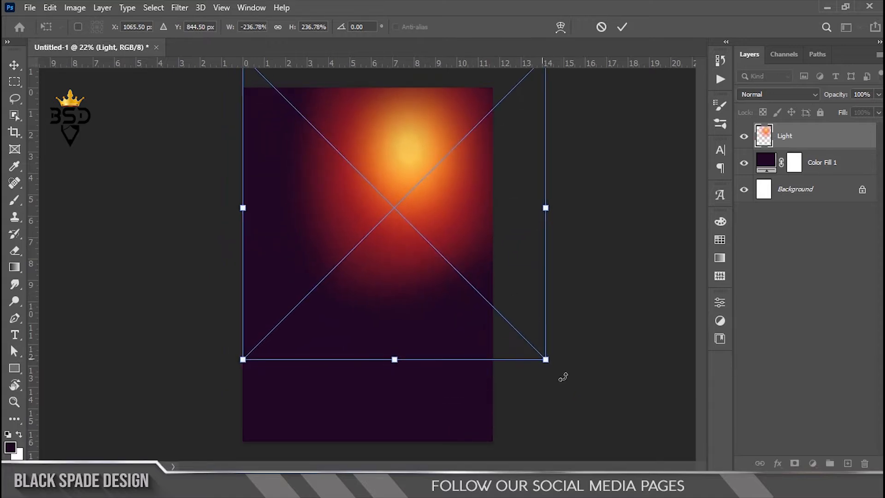
left_click_drag(545, 360, 628, 442)
left_click_drag(486, 290, 503, 212)
left_click(623, 26)
Set the Light layer's blend mode to Lighten and scale the glow up further around the canvas's upper-right corner
left_click(778, 94)
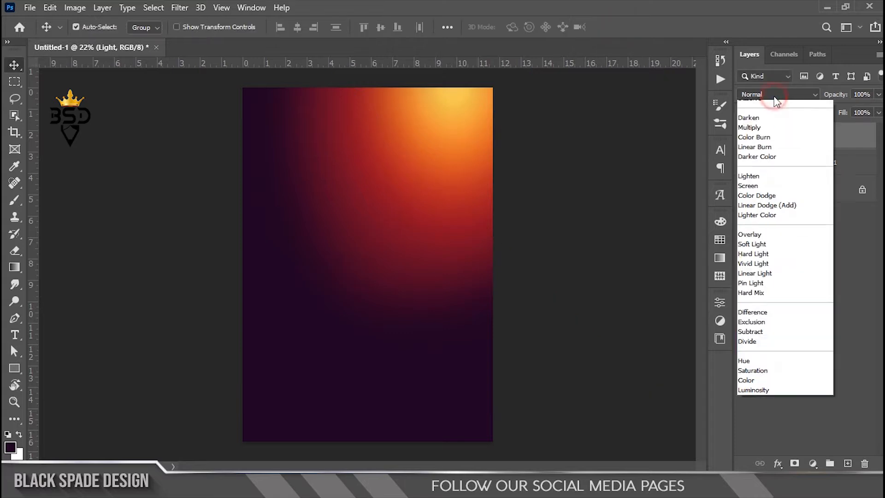
left_click(775, 194)
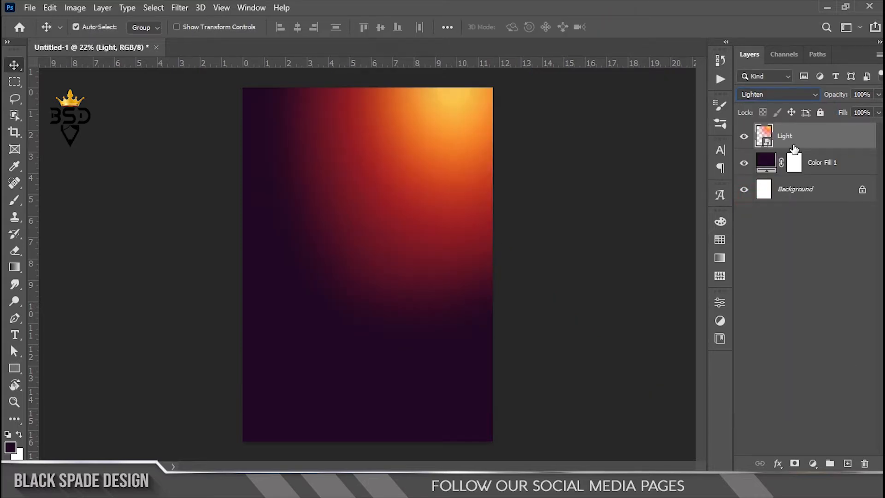
key("ctrl+t")
scroll(596, 354, "down", 2)
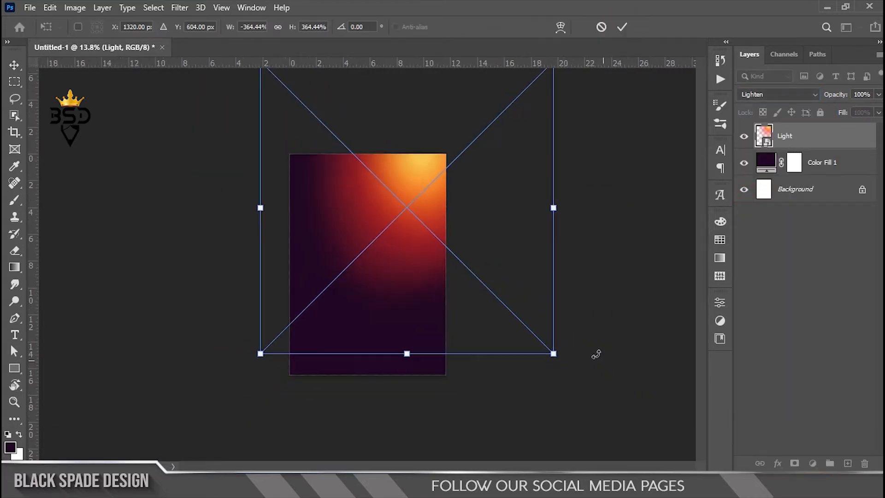
left_click_drag(553, 353, 612, 413)
left_click_drag(407, 259, 428, 251)
key("Return")
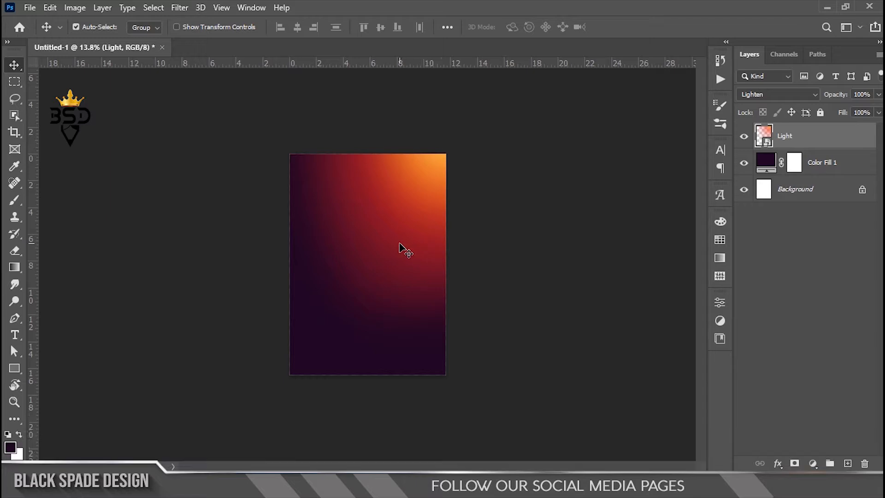
Lower the Light layer's opacity to 90%
scroll(400, 247, "up", 1)
scroll(399, 248, "up", 1)
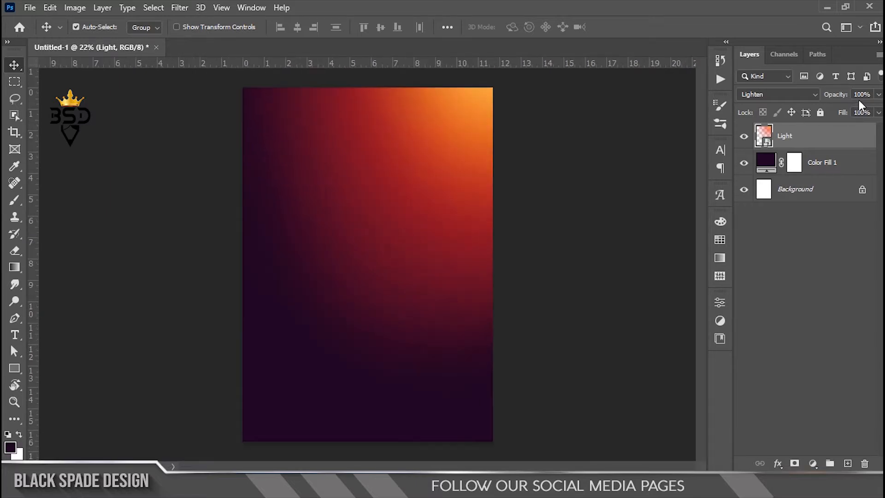
key("KP_9")
key("Return")
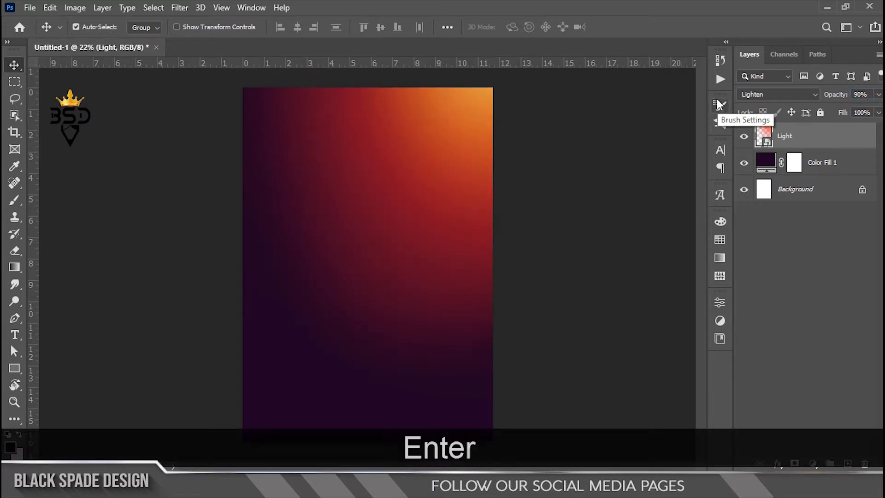
left_click(815, 162)
left_click(819, 140)
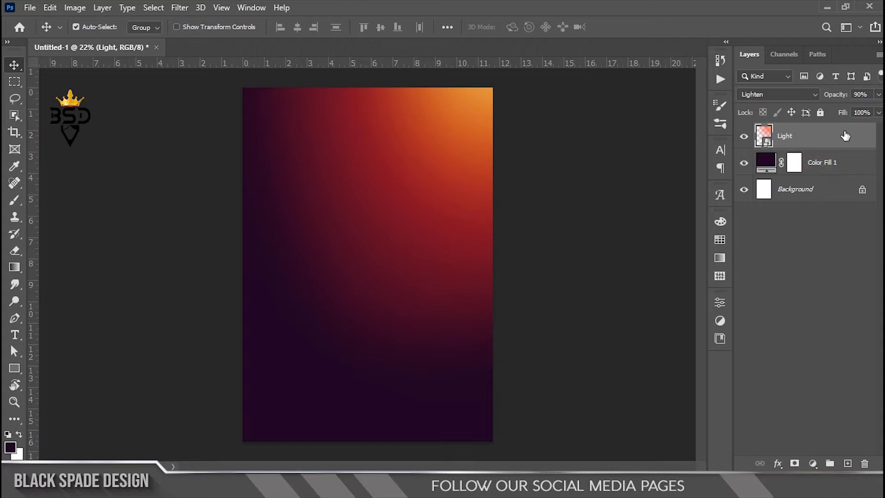
scroll(370, 206, "down", 1)
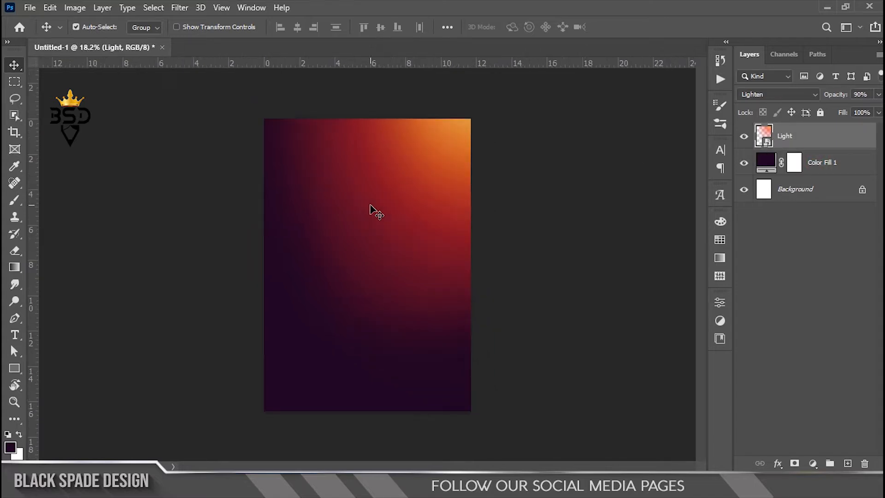
scroll(350, 235, "down", 1)
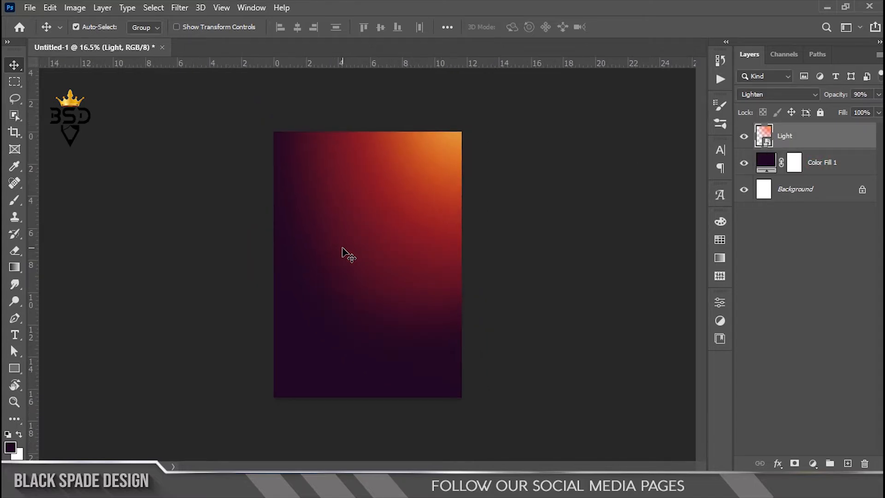
scroll(342, 249, "up", 2)
key("space")
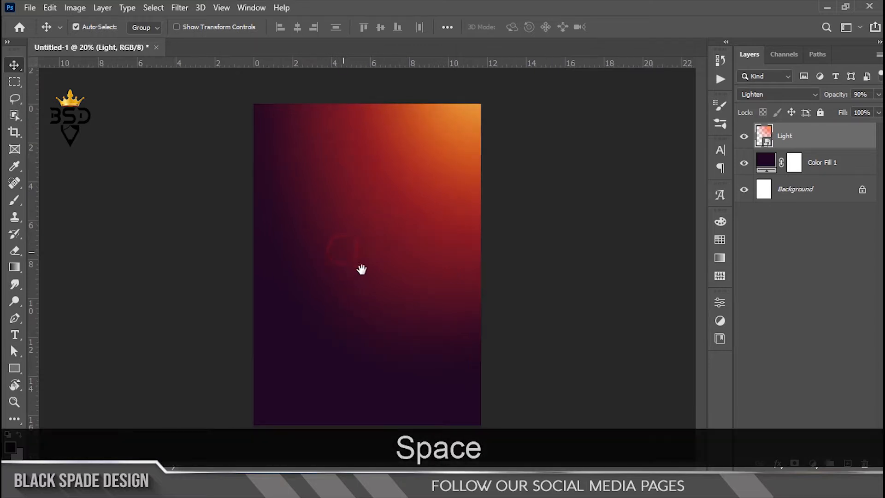
scroll(351, 266, "up", 1)
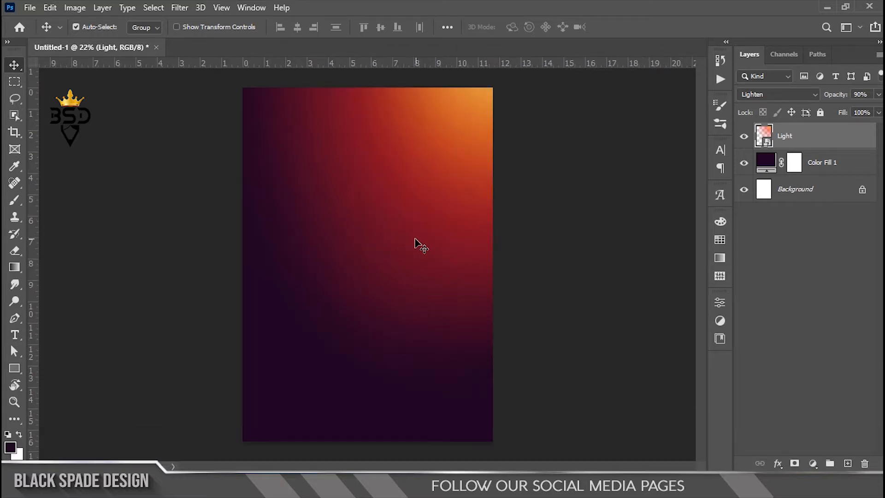
Open 0002.psd from the Diwali folder as a separate document in Photoshop
left_click(318, 487)
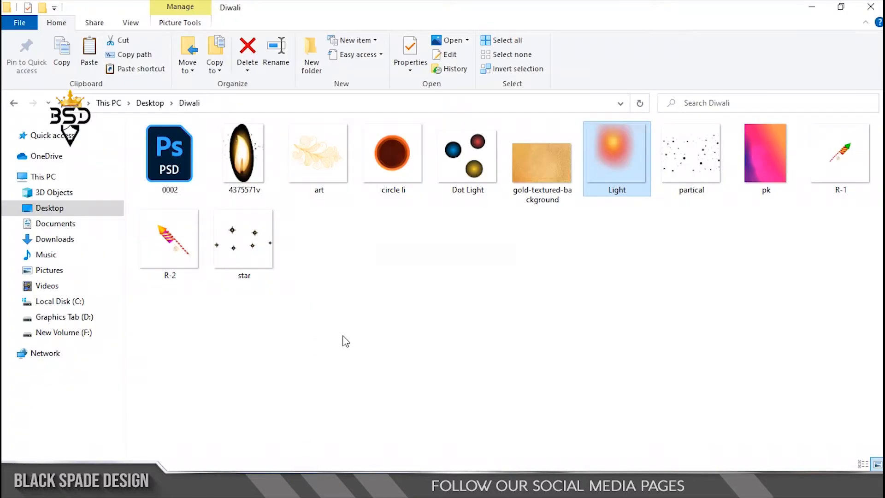
left_click(147, 160)
left_click_drag(163, 159, 609, 41)
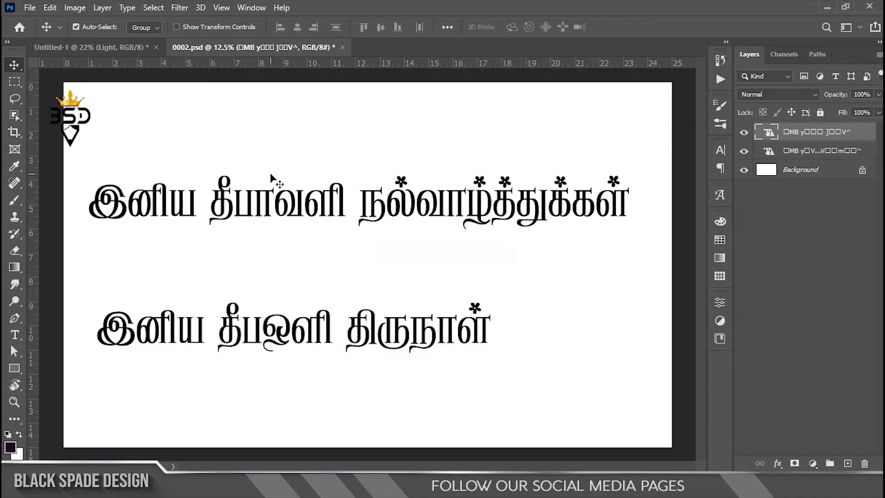
Copy the word தீபாவளி from the upper Tamil text line in 0002.psd
right_click(293, 205)
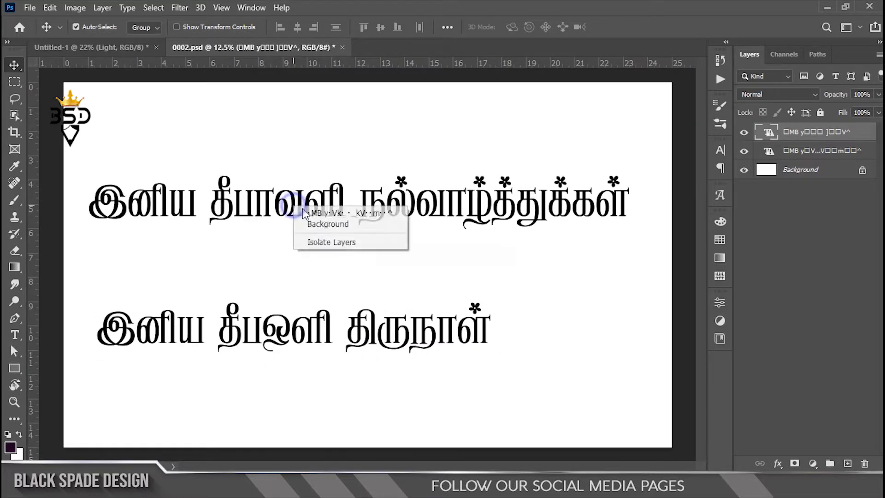
left_click(305, 207)
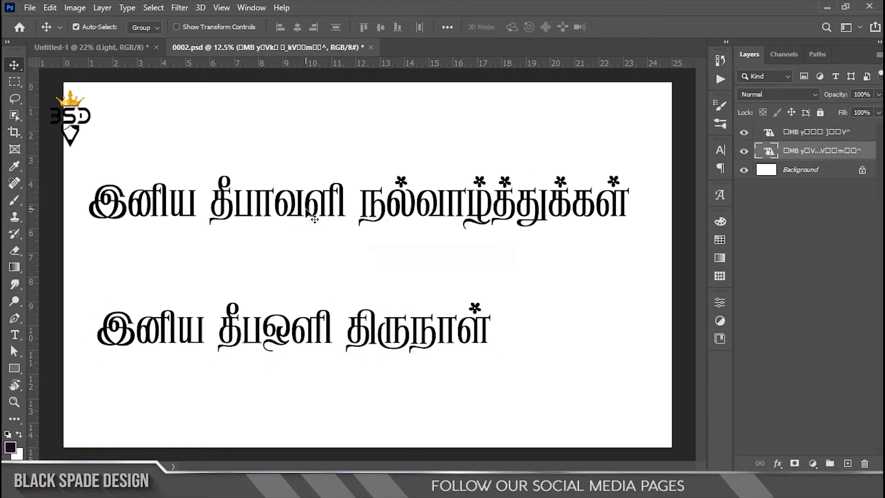
key("t")
left_click_drag(340, 194, 219, 198)
left_click(462, 217)
left_click_drag(346, 197, 212, 187)
key("ctrl+c")
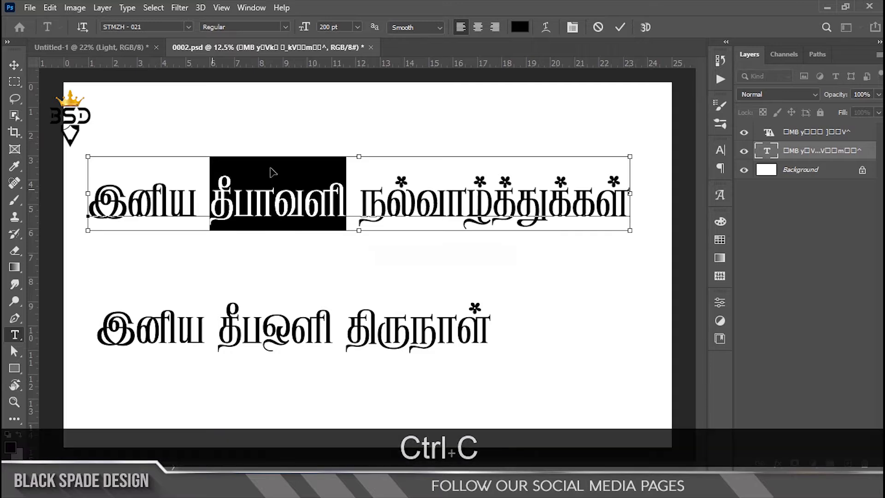
Paste the copied word into the Untitled-1 poster as a new text layer
left_click(120, 46)
key("t")
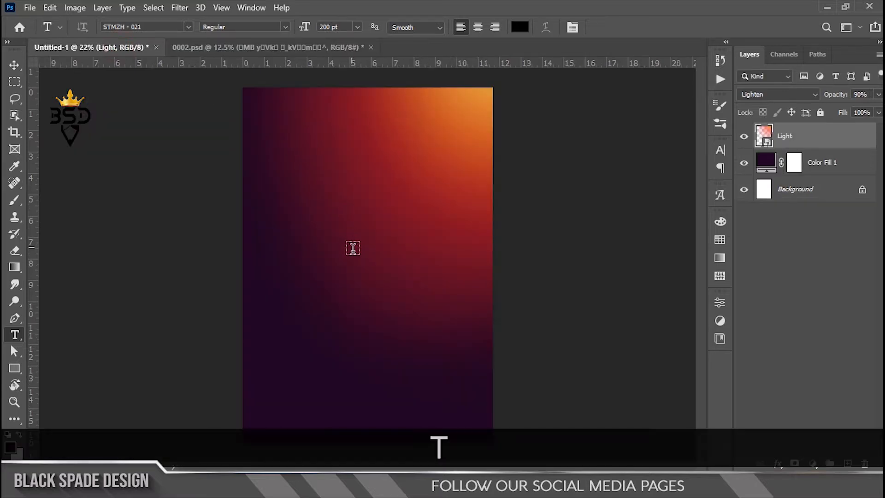
left_click(356, 241)
key("ctrl+v")
key("ctrl+v")
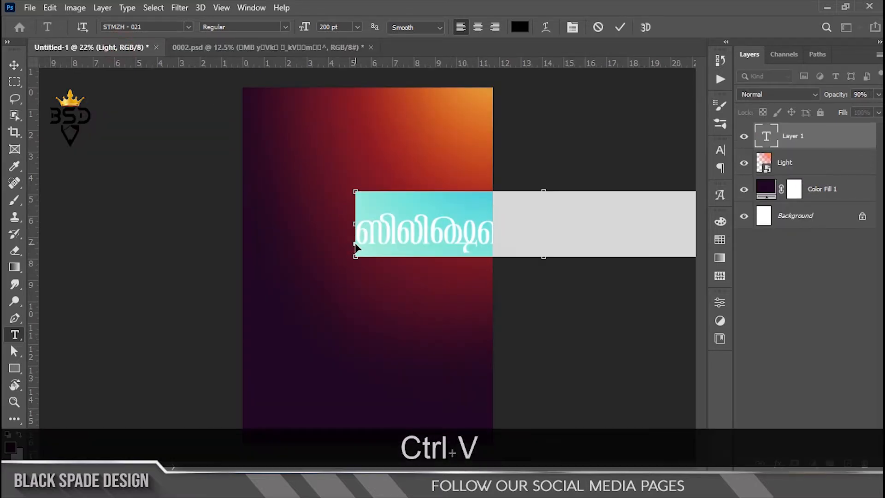
Center-align the pasted word at 400 pt and change its font to STMZH - 008
key("ctrl+a")
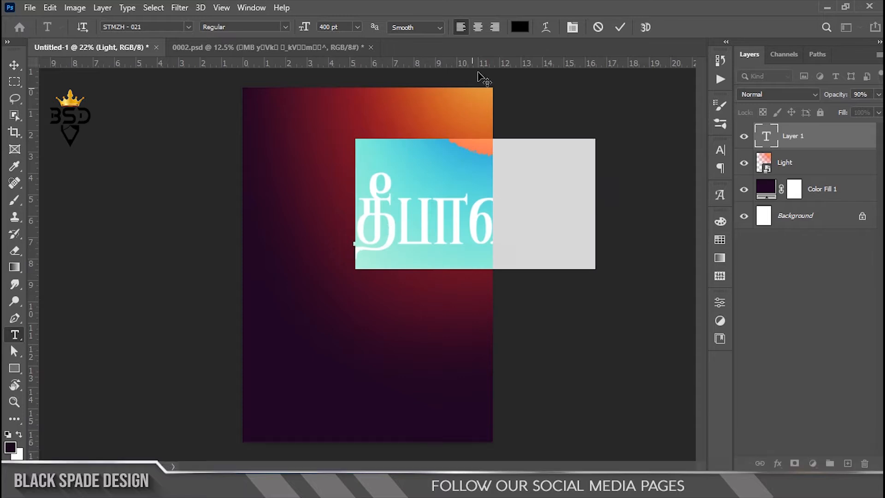
left_click(478, 27)
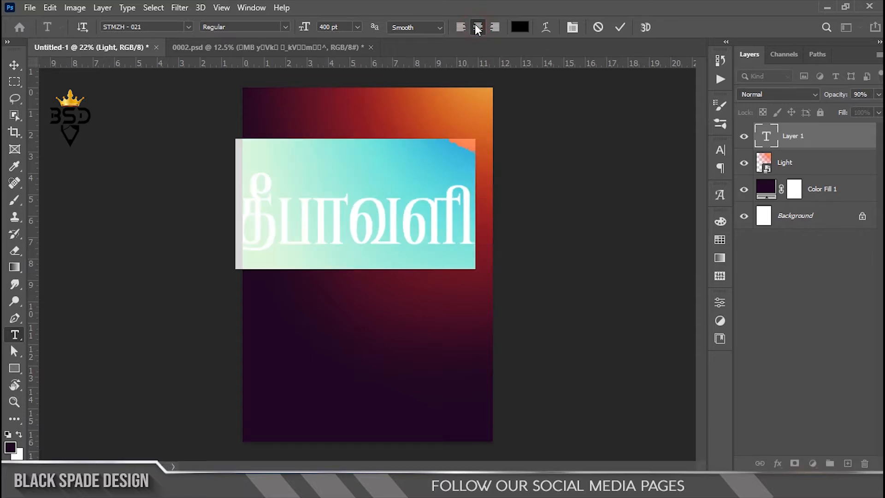
left_click(188, 27)
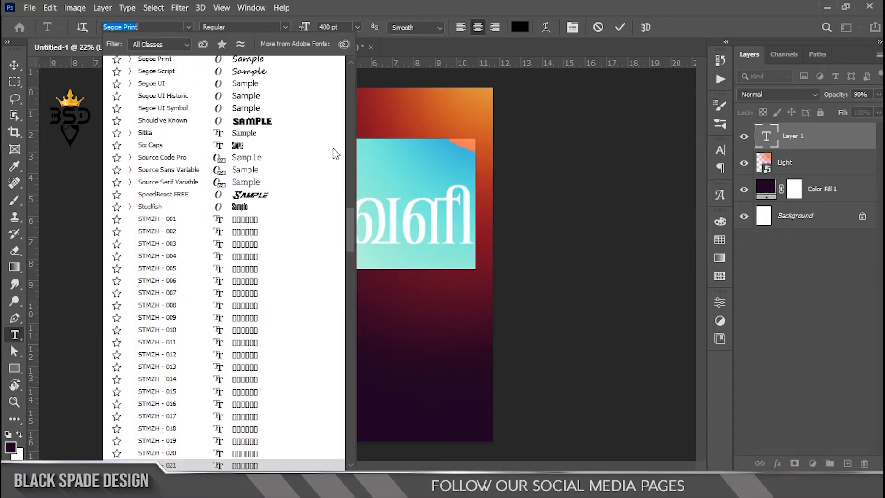
left_click(237, 309)
Set the word's font size to 237 pt and commit the text
left_click_drag(304, 27, 179, 69)
left_click(572, 28)
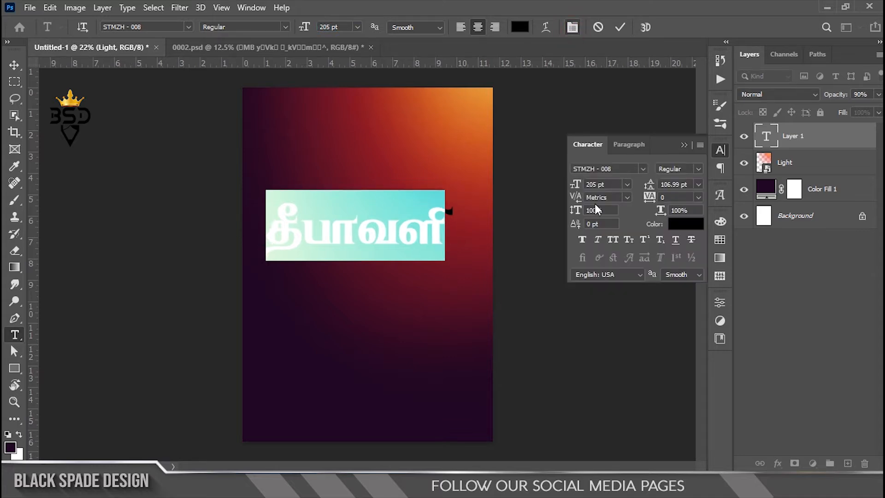
left_click_drag(571, 189, 613, 187)
left_click(620, 27)
Move the word toward the poster's horizontal center and scale it proportionally to about 86.6%
key("v")
scroll(414, 236, "up", 1)
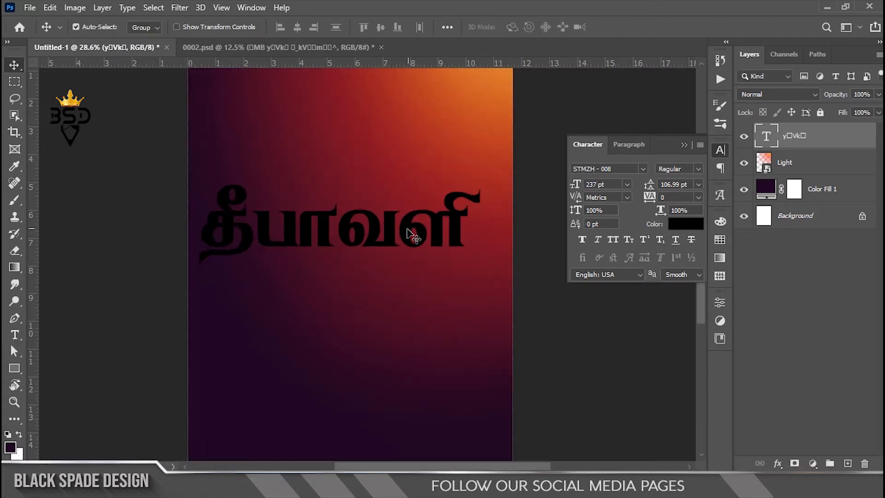
left_click_drag(391, 234, 404, 248)
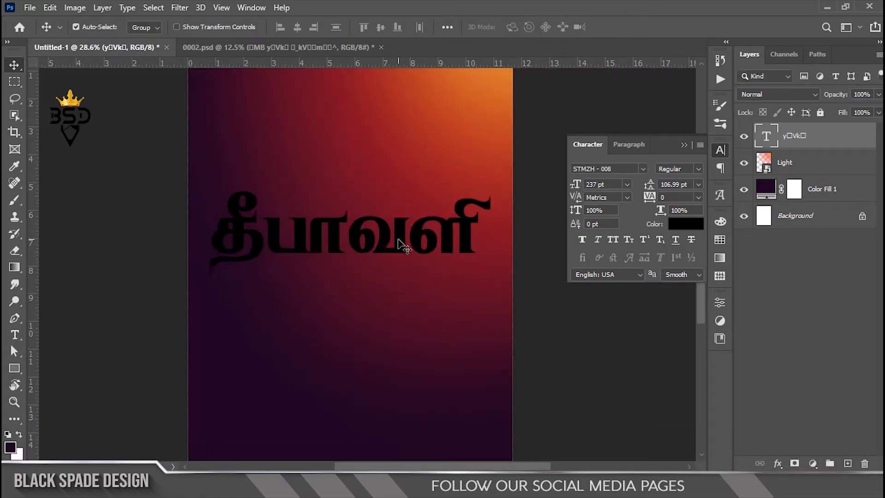
key("ctrl+t")
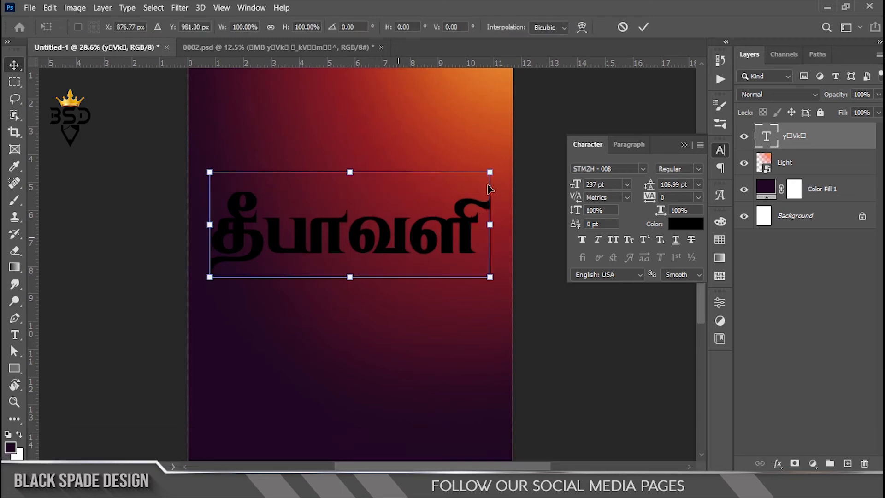
left_click_drag(490, 173, 460, 178)
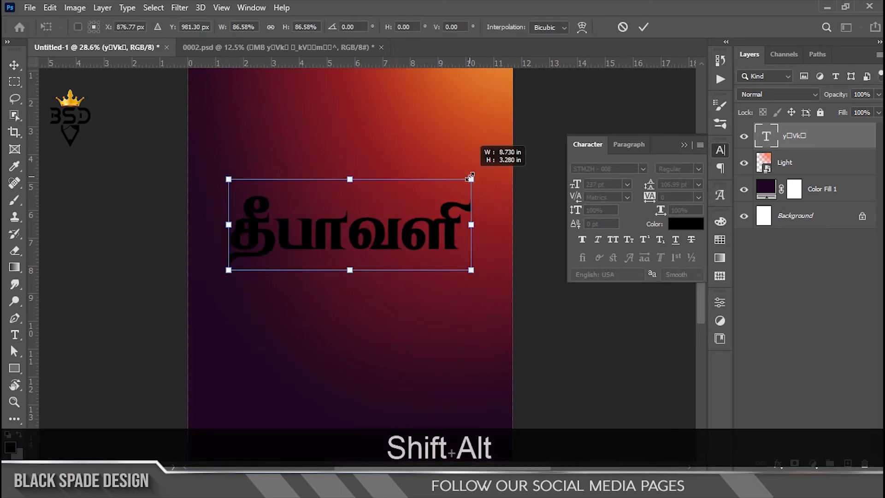
key("Return")
left_click(684, 146)
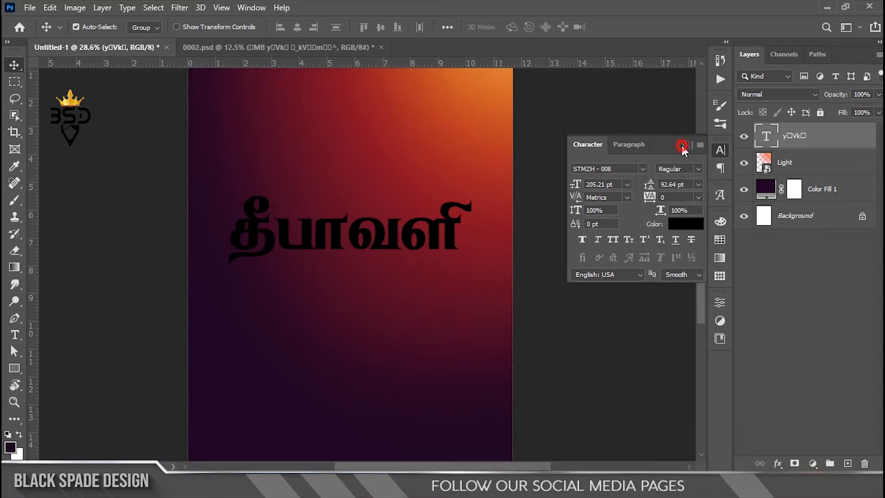
Move the word slightly lower on the poster
scroll(402, 245, "down", 5)
scroll(403, 245, "up", 6)
key("space")
left_click_drag(404, 260, 413, 209)
left_click_drag(423, 177, 421, 198)
scroll(421, 198, "down", 1)
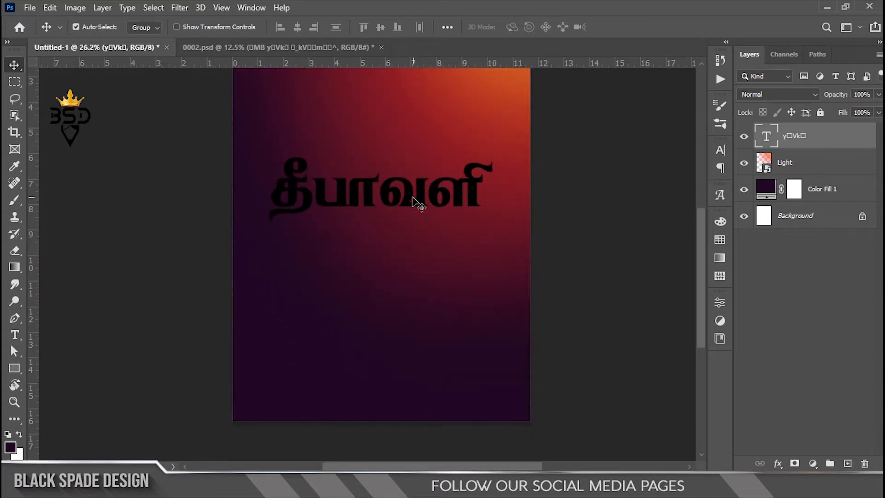
Duplicate the word's text layer and convert the original text layer beneath the copy to a shape
scroll(415, 202, "up", 3)
key("space")
left_click_drag(408, 196, 438, 234)
left_click_drag(838, 142, 847, 463)
left_click(787, 170)
right_click(830, 162)
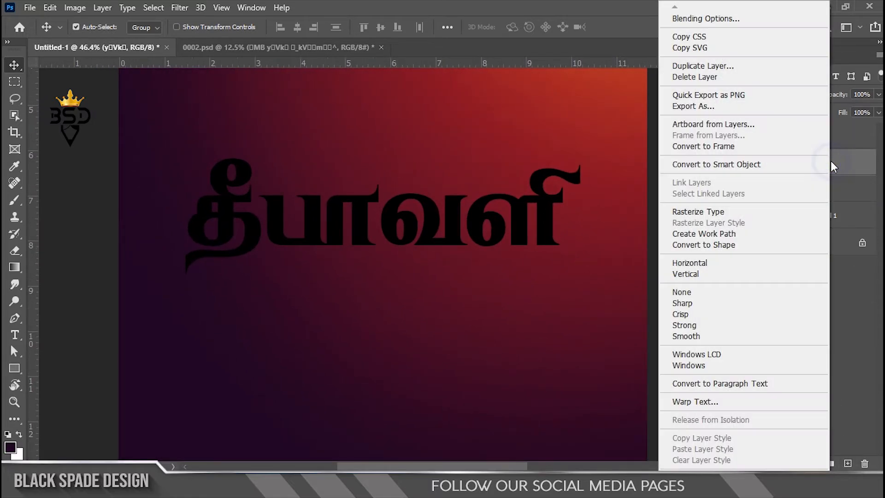
left_click(732, 245)
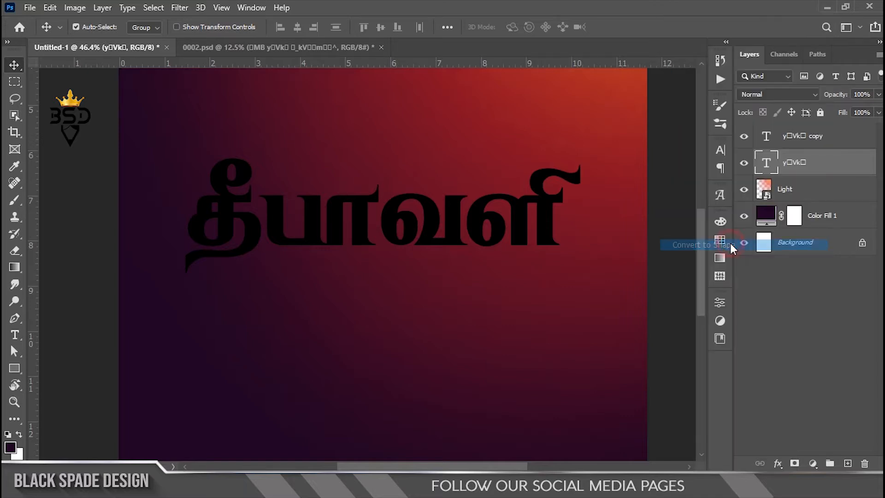
Set the stroke width of the converted lettering shape to 25 px using the Path Selection tool
right_click(14, 355)
left_click(50, 368)
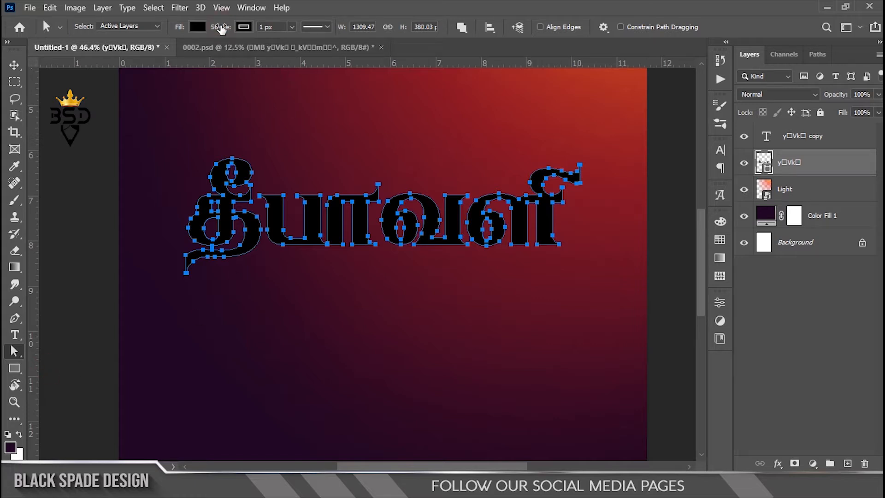
left_click_drag(226, 28, 236, 29)
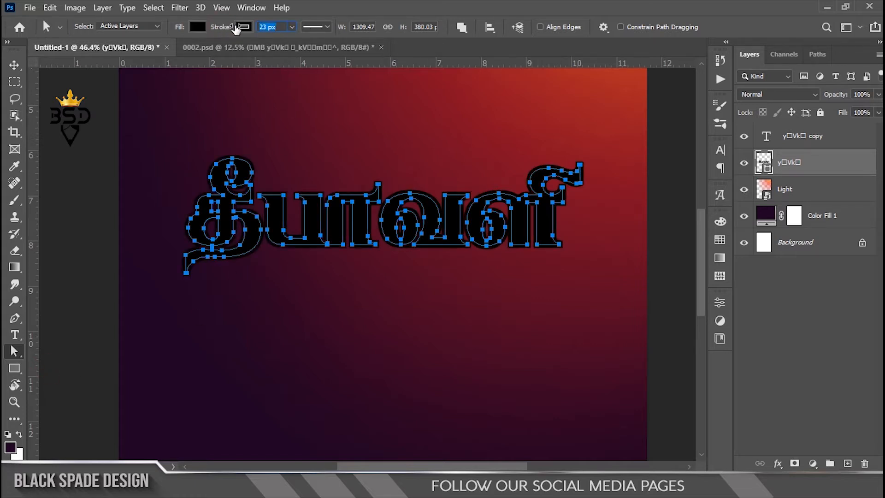
scroll(240, 208, "up", 3)
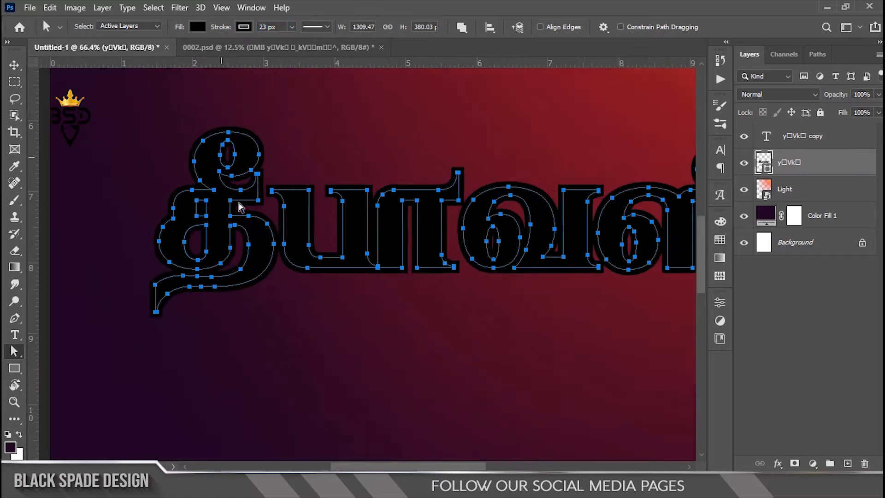
left_click_drag(268, 29, 178, 29)
type("25")
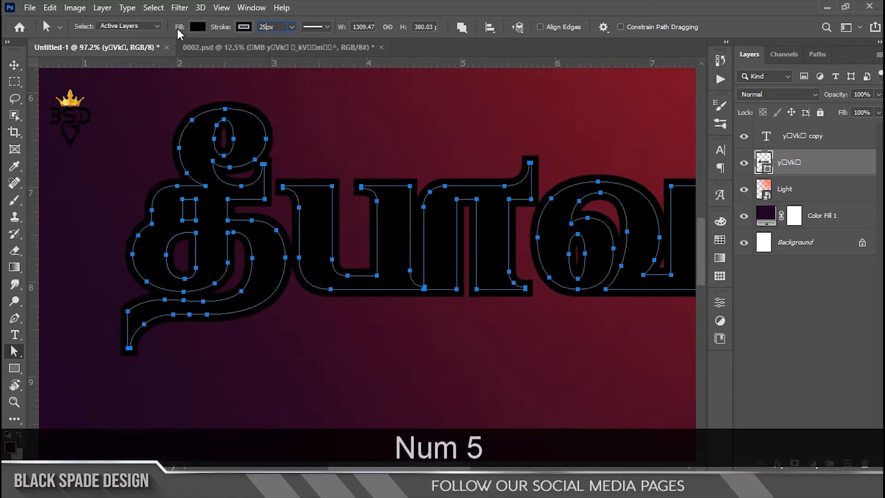
key("Return")
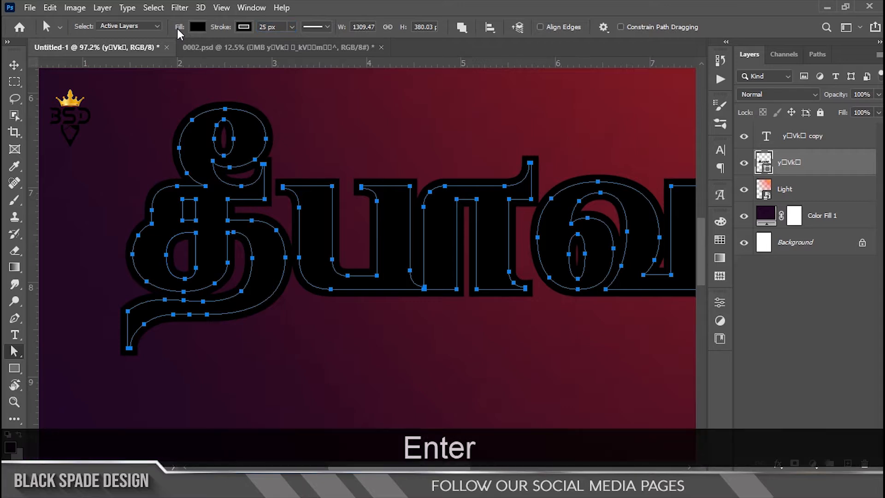
Change the color of the duplicated word's text to white (ffffff) and commit it
left_click(19, 69)
double_click(766, 137)
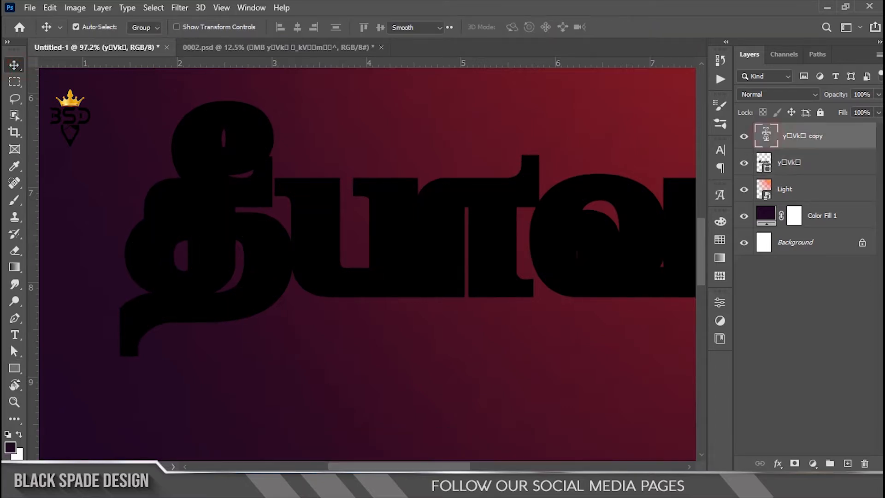
left_click(524, 27)
left_click_drag(595, 205, 516, 151)
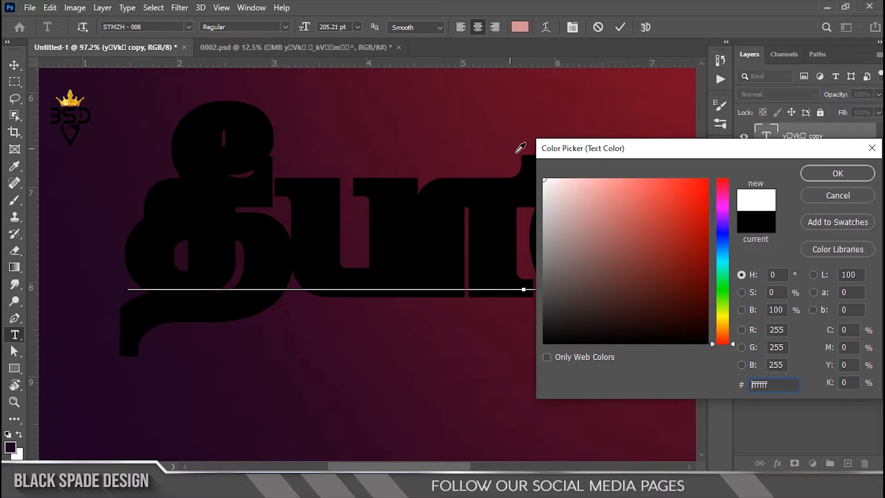
left_click(835, 177)
left_click(621, 28)
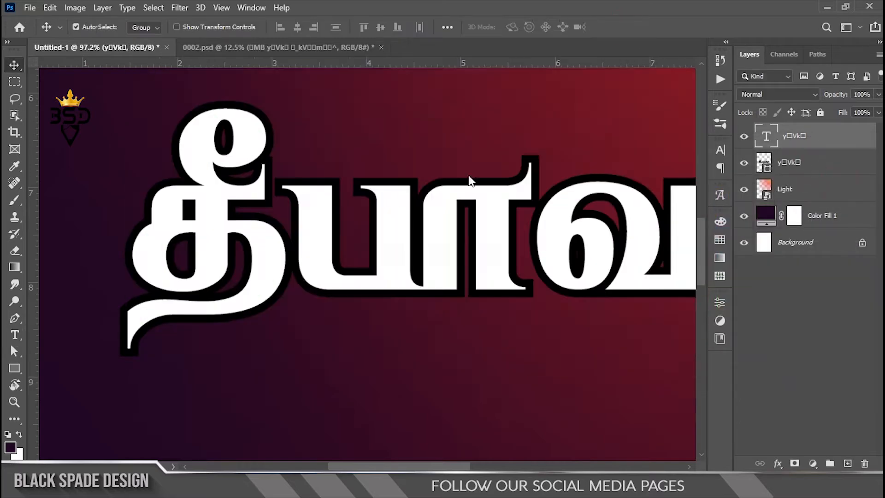
Convert the stroked lettering shape layer to a smart object and hide the white text layer above it
scroll(393, 193, "down", 2)
left_click(744, 138)
left_click(744, 137)
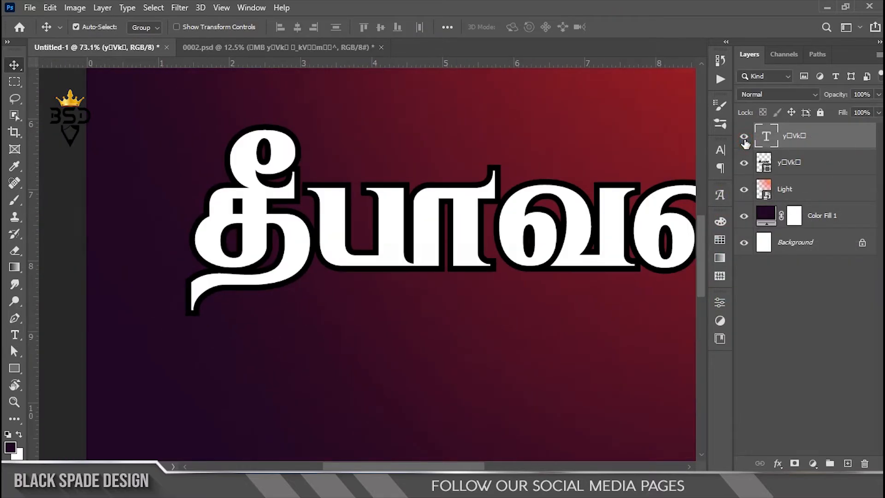
left_click(803, 169)
right_click(803, 169)
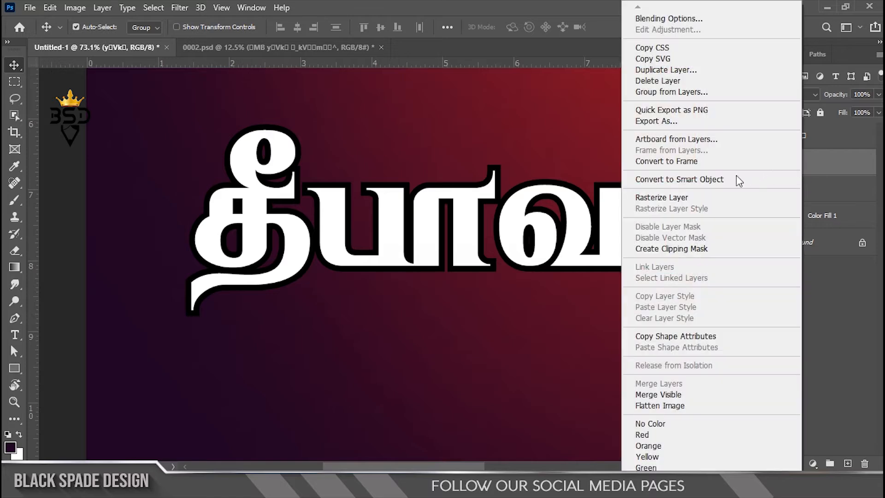
left_click(726, 181)
left_click(744, 138)
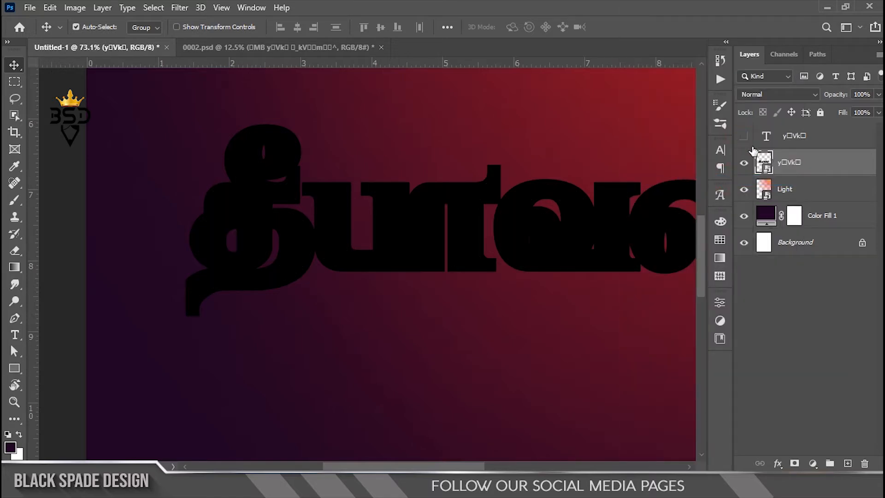
Start the Alien Skin Eye Candy 7 filter on the lettering smart object and choose the Chrome effect
left_click(183, 8)
mouse_move(326, 303)
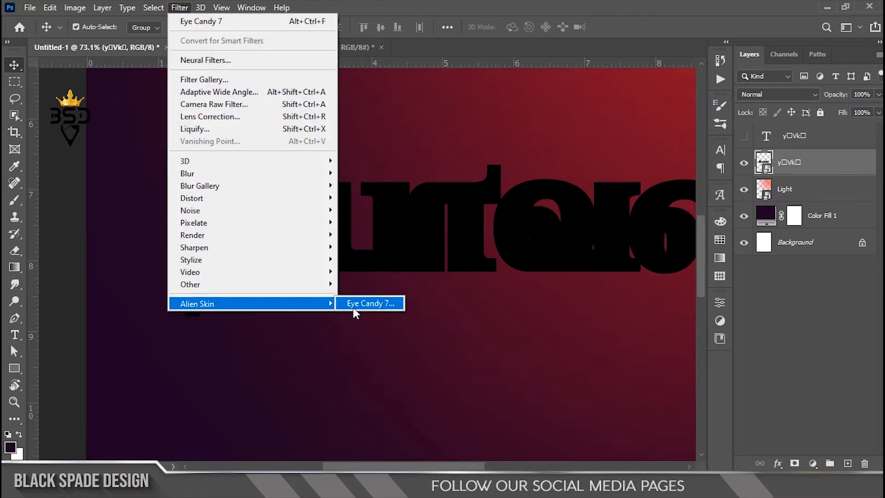
left_click(356, 304)
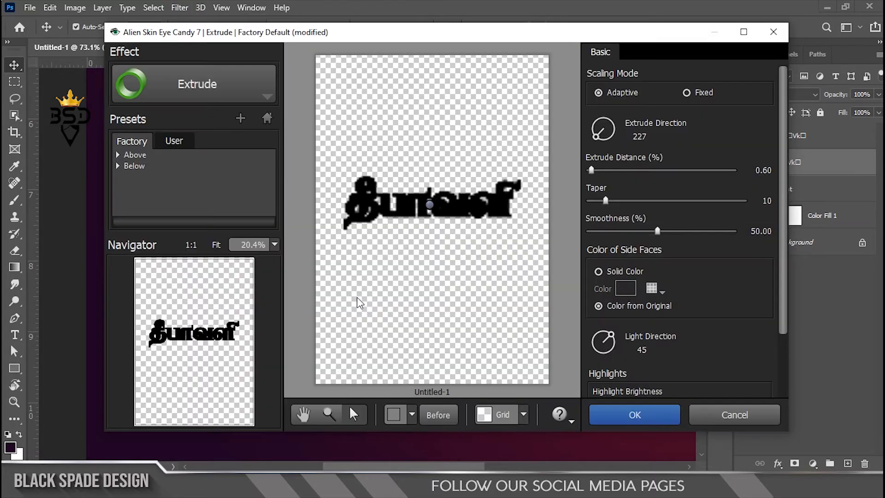
left_click(248, 83)
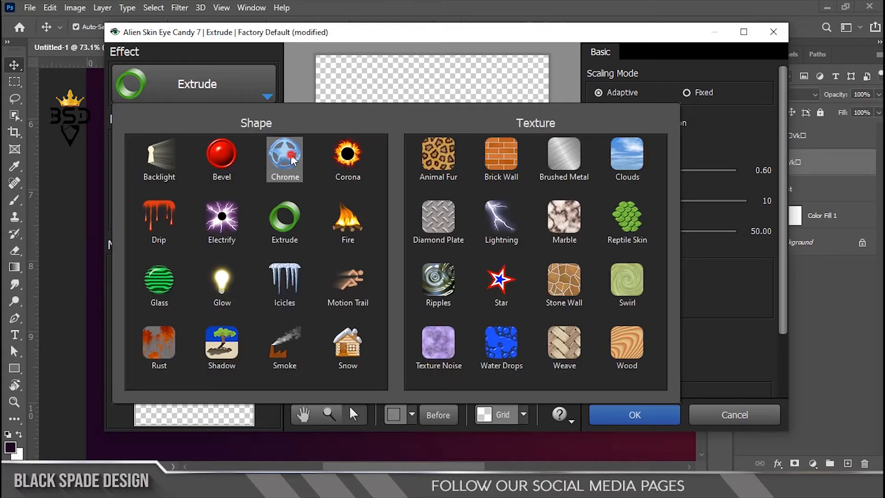
left_click(289, 154)
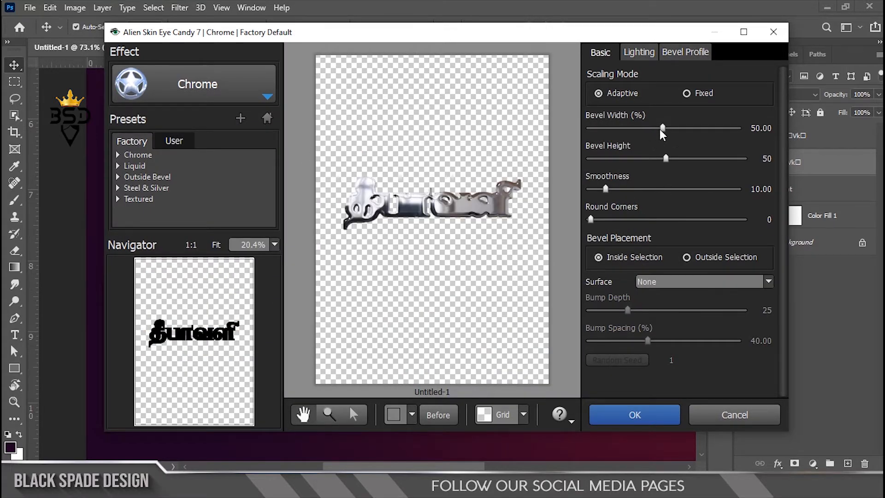
Set the Chrome effect's bevel width to 24%, bevel height to 24 and smoothness to 17.50
left_click_drag(660, 130, 654, 134)
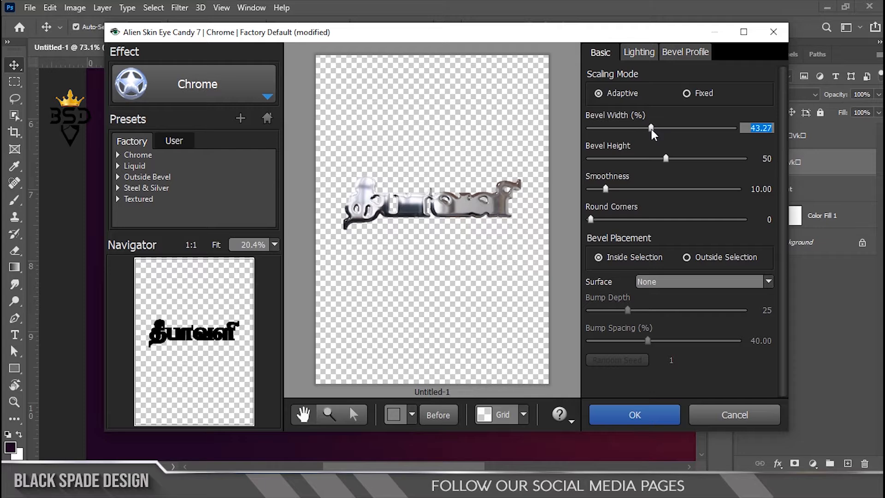
type("24")
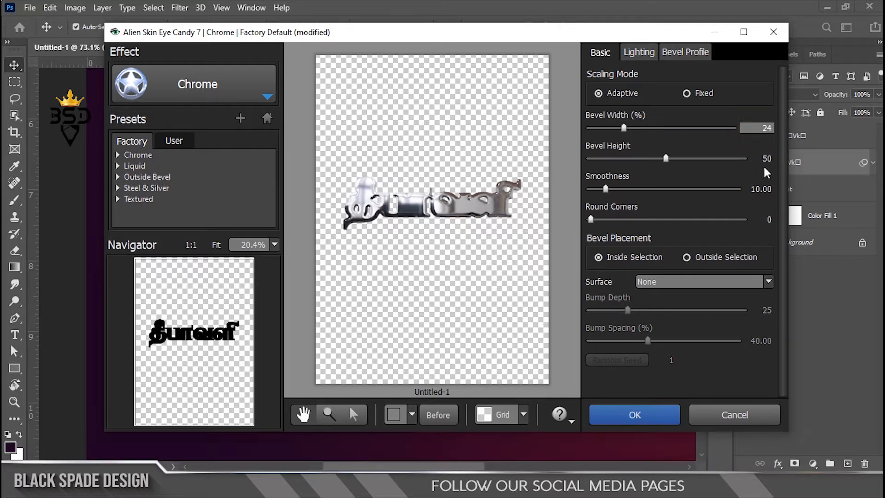
key("Tab")
type("24")
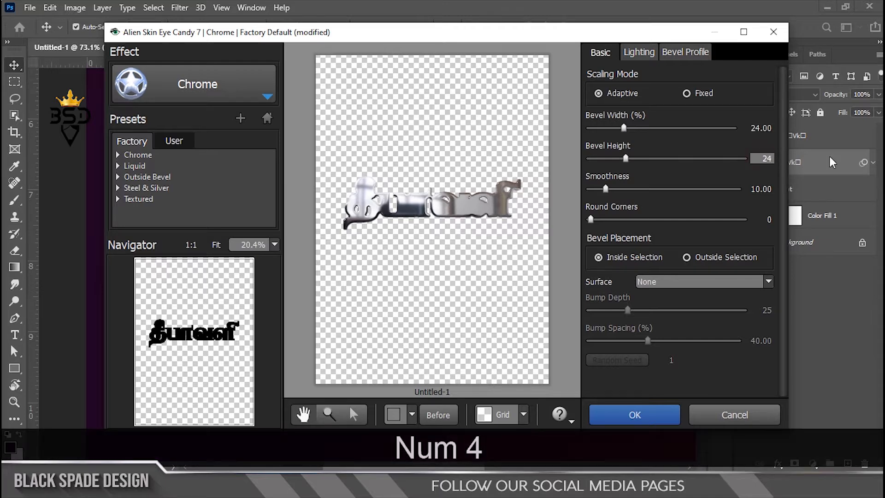
left_click(749, 189)
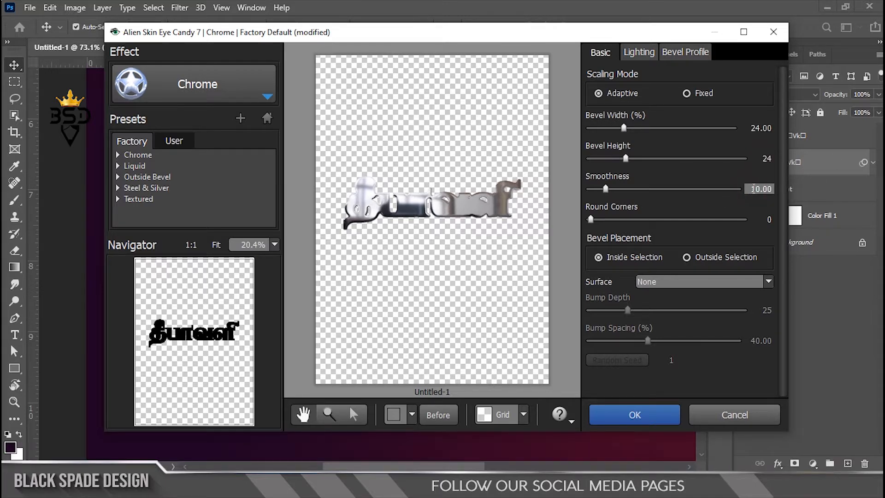
left_click_drag(750, 189, 816, 188)
type("17.50")
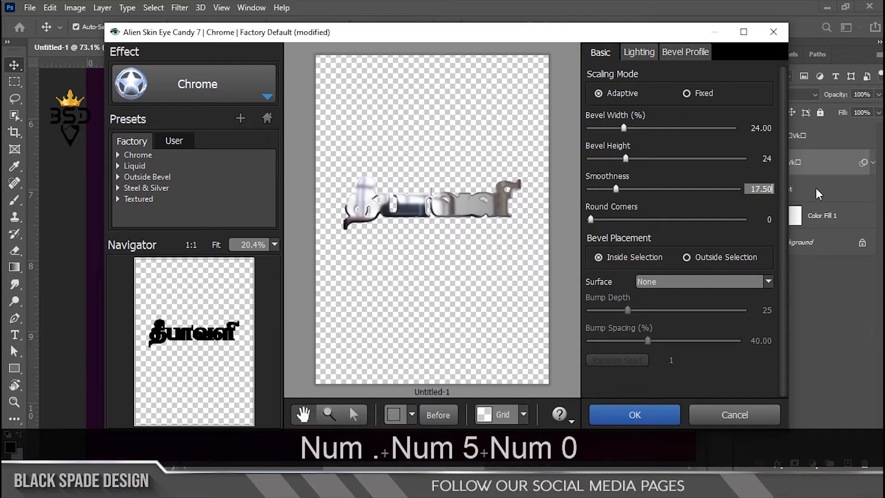
left_click(762, 115)
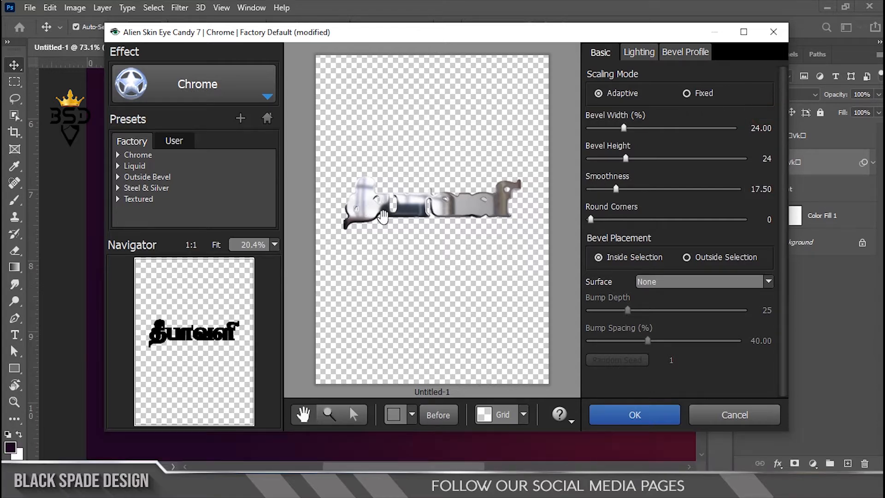
Adjust the Chrome highlight lighting to a direction of about 46.22 and an inclination of 0
scroll(383, 216, "up", 3)
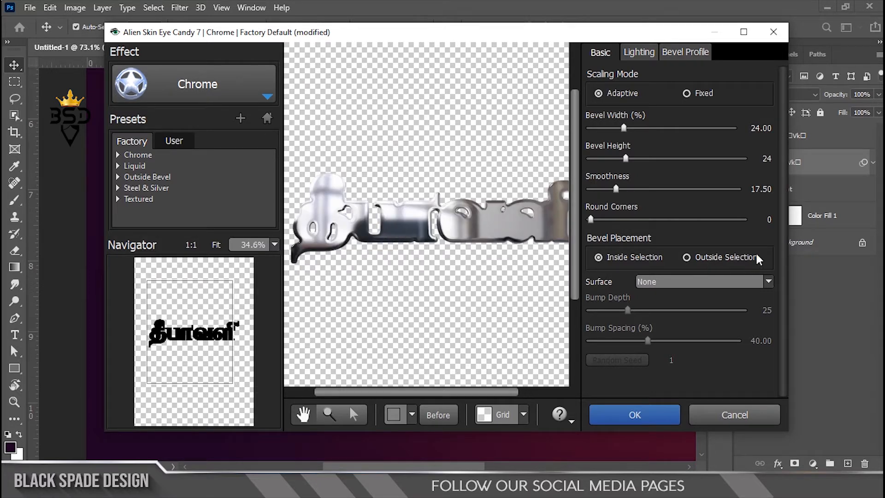
left_click(638, 53)
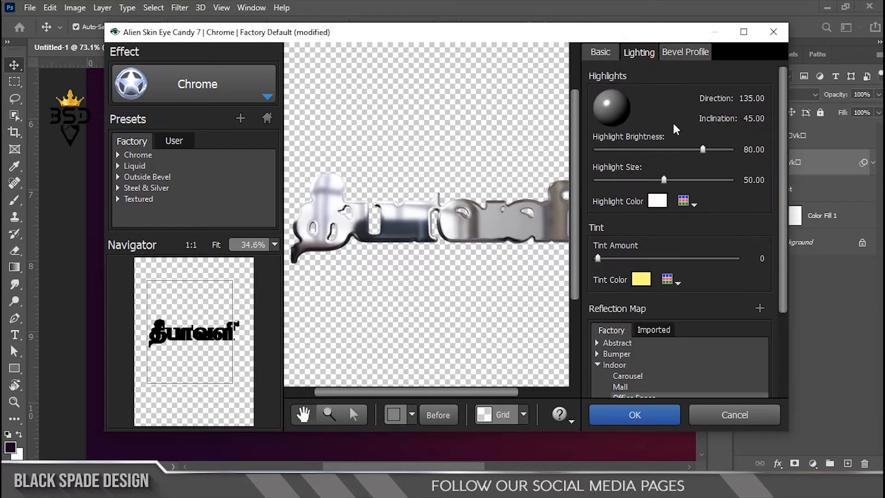
left_click_drag(615, 107, 628, 98)
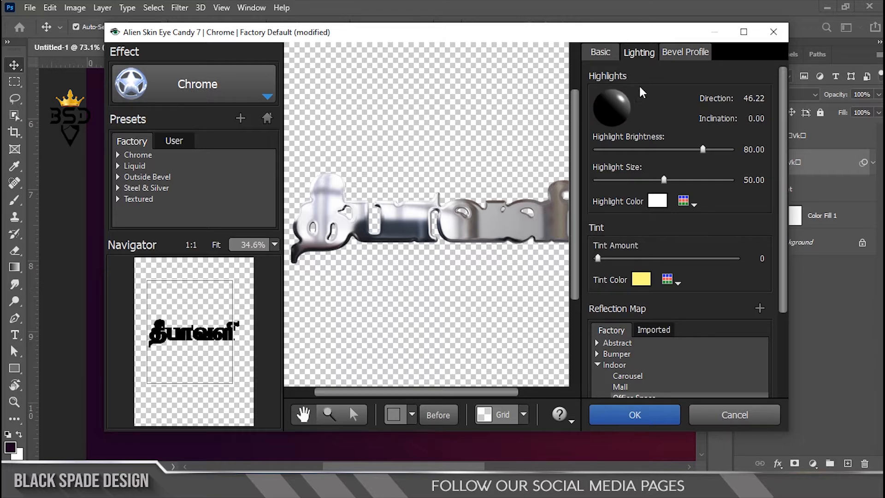
Fine-tune the Chrome effect's bevel width to about 23.47% and apply the filter to the lettering
left_click(600, 53)
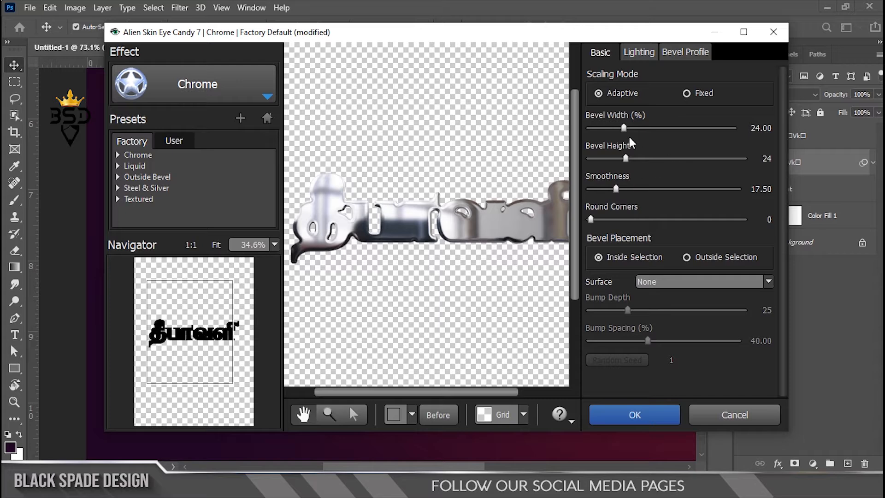
left_click_drag(624, 128, 626, 128)
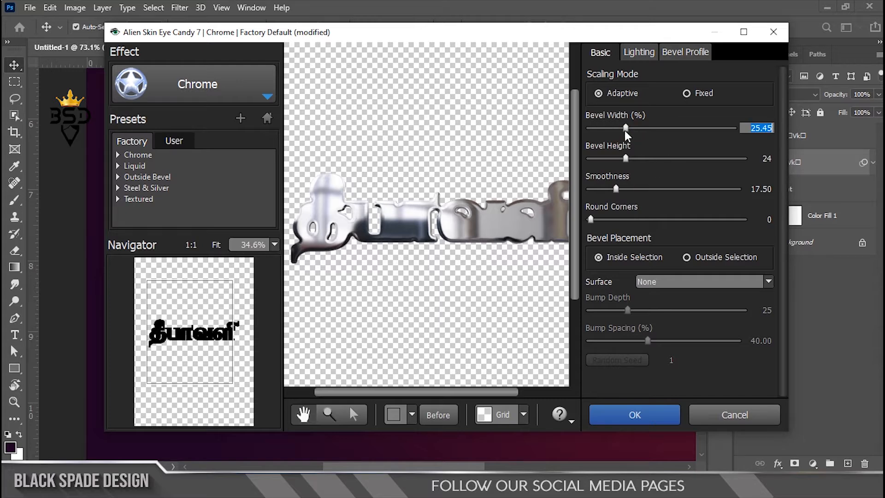
left_click_drag(622, 130, 621, 131)
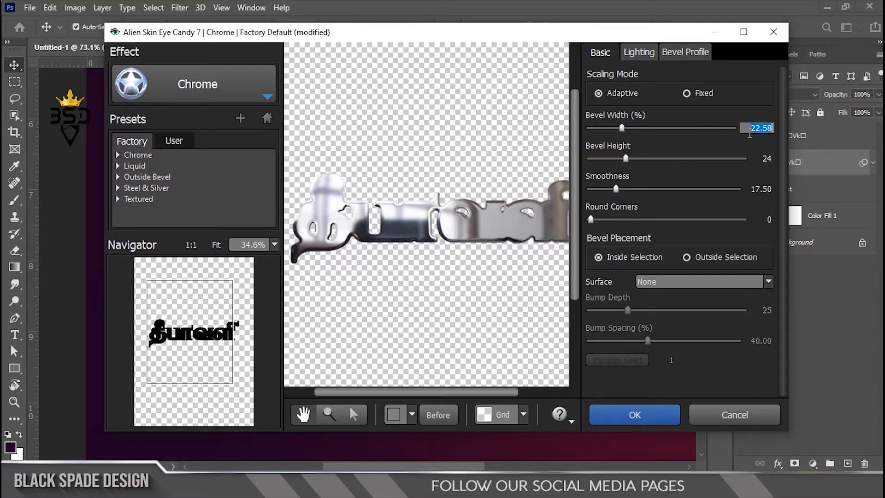
type("24")
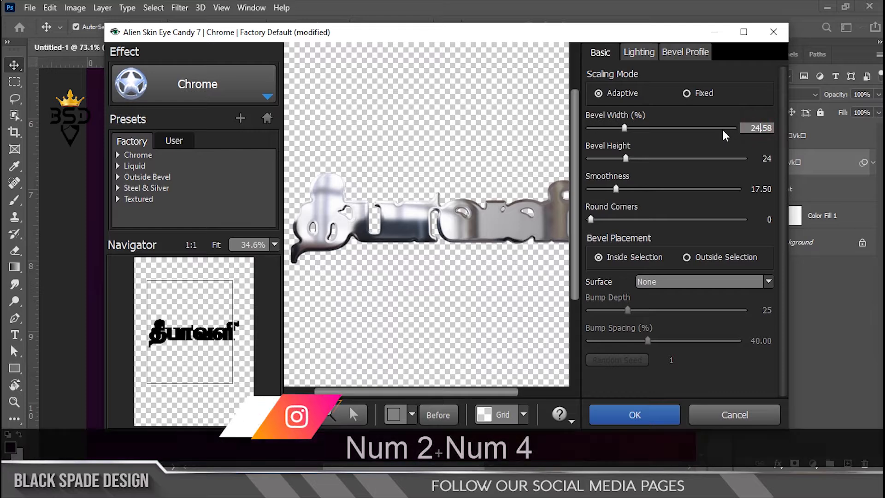
left_click(739, 104)
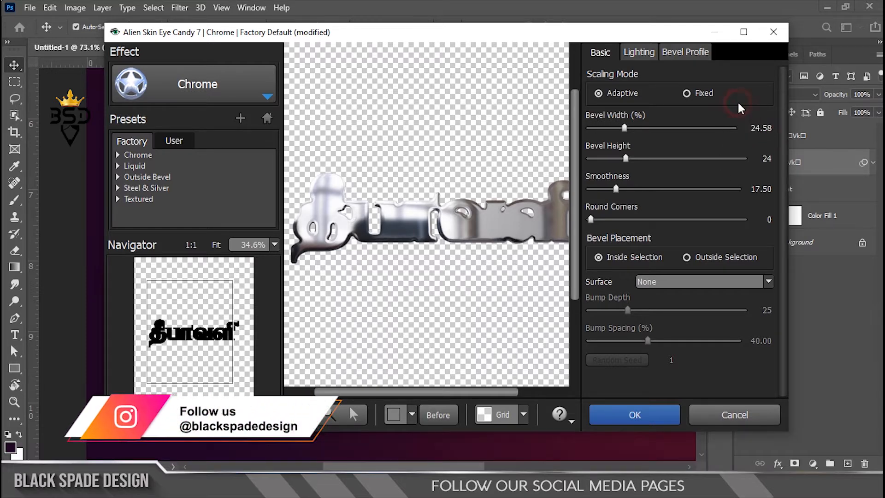
scroll(395, 297, "up", 1)
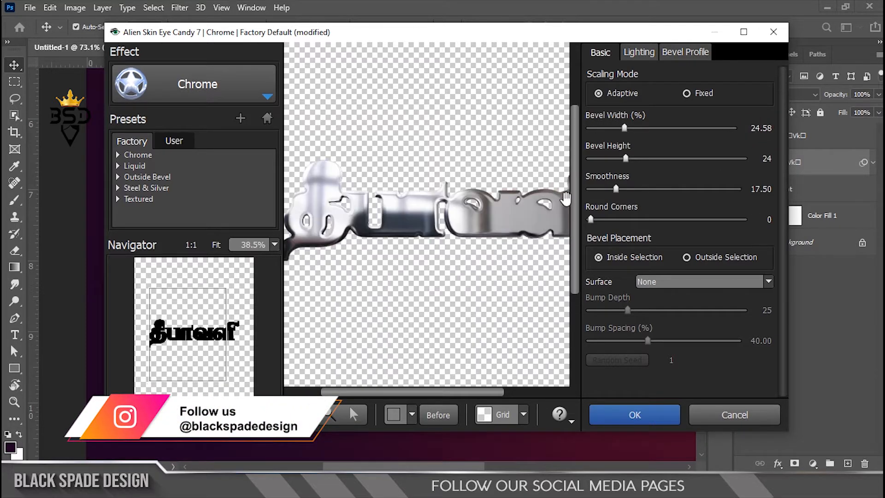
left_click_drag(625, 129, 621, 129)
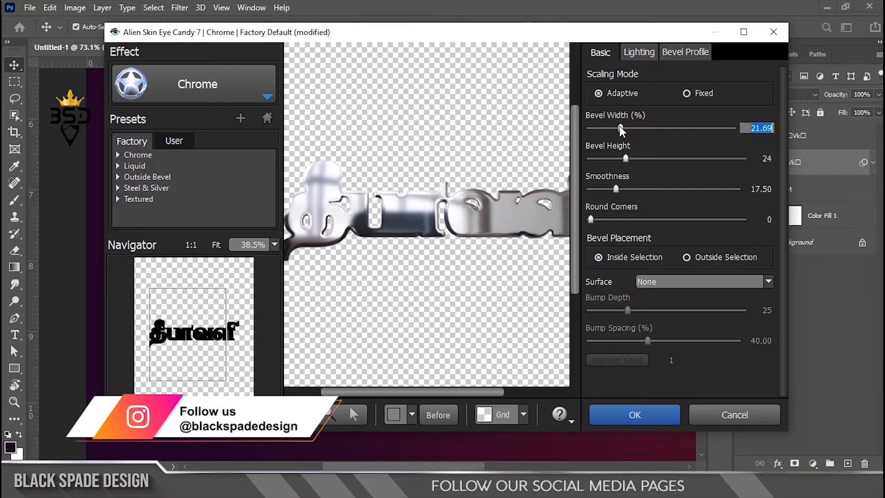
left_click_drag(621, 129, 623, 129)
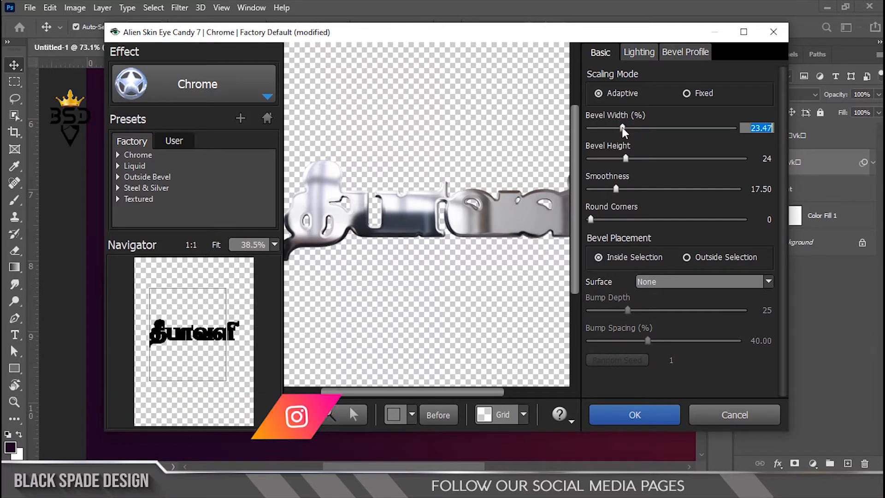
left_click(650, 417)
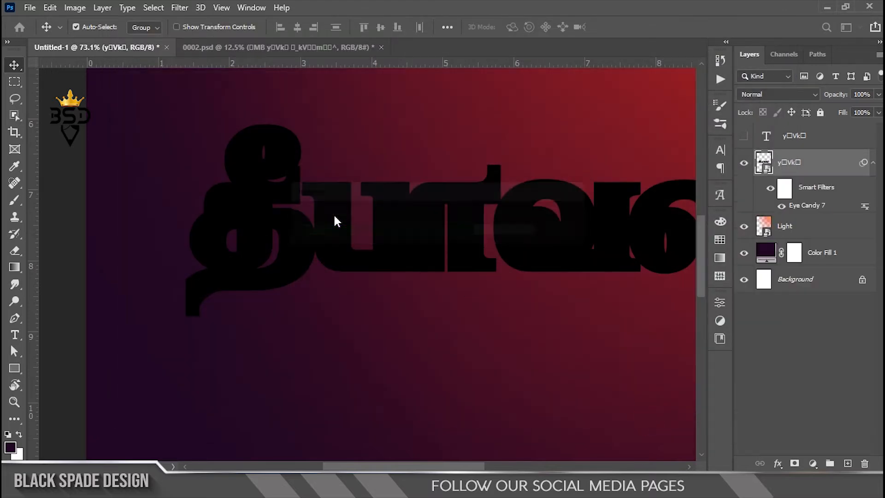
Start another Alien Skin Eye Candy 7 filter on the chrome lettering smart object and choose the Extrude effect
scroll(333, 214, "up", 1)
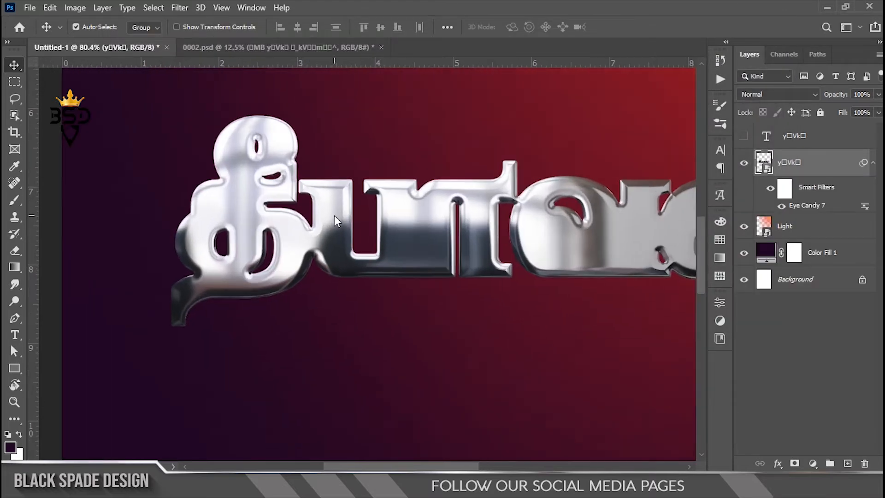
left_click(180, 8)
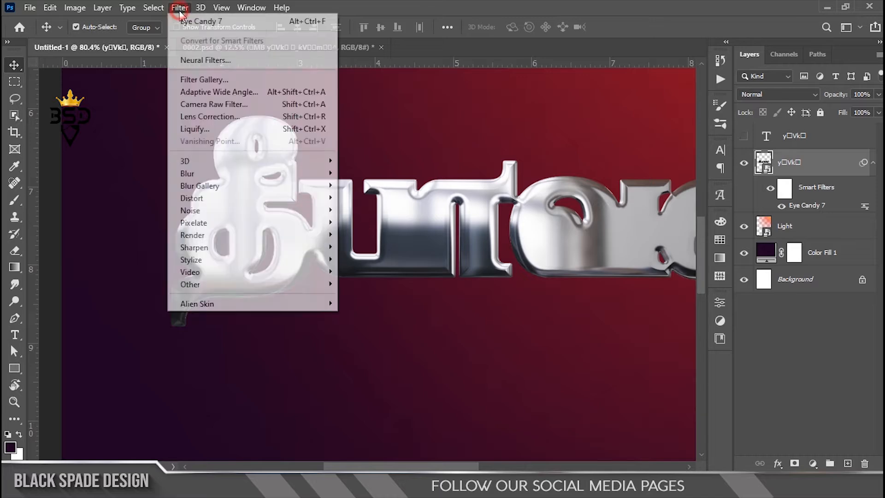
left_click(372, 300)
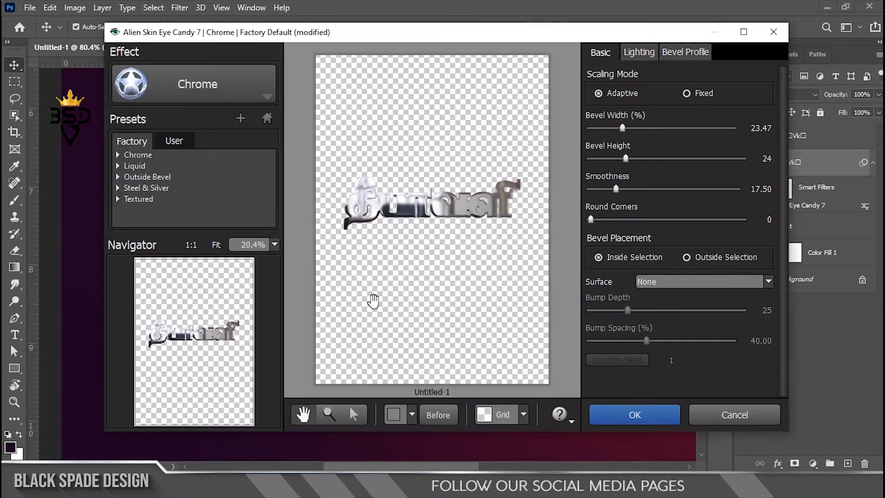
left_click(233, 84)
left_click(281, 221)
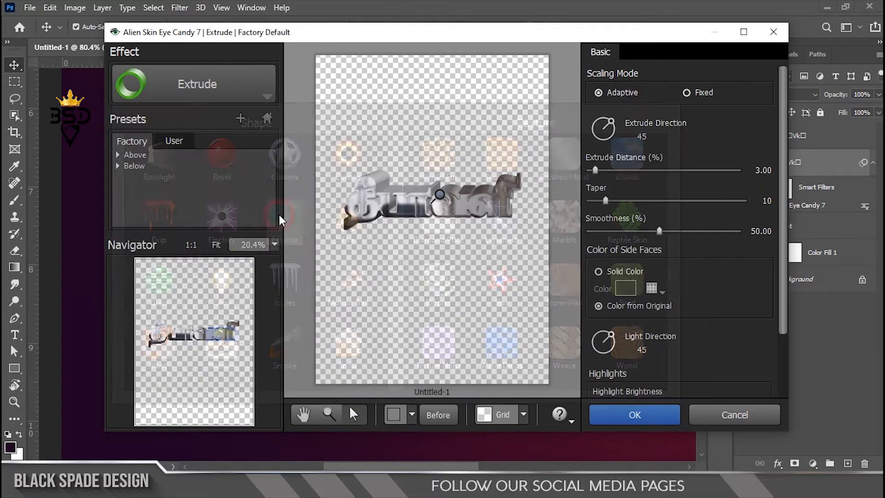
Set the Extrude effect's direction to 227 and its extrude distance to 0.60%
left_click_drag(612, 122, 611, 138)
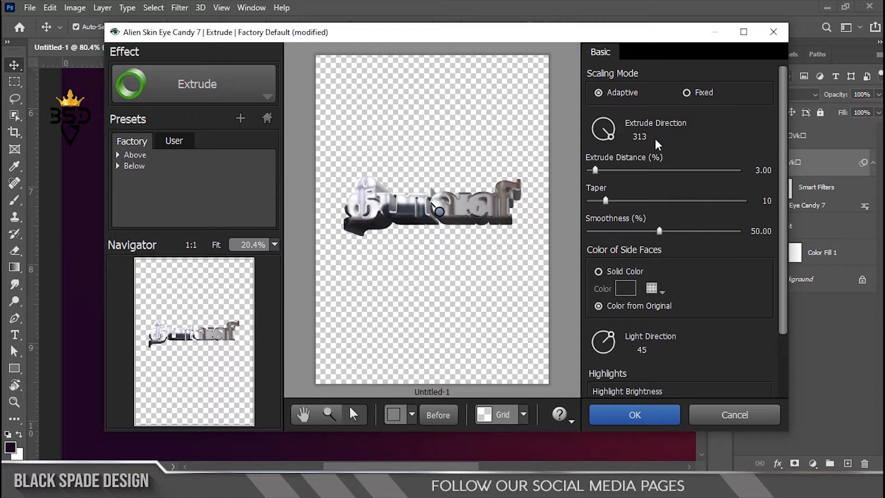
left_click(638, 139)
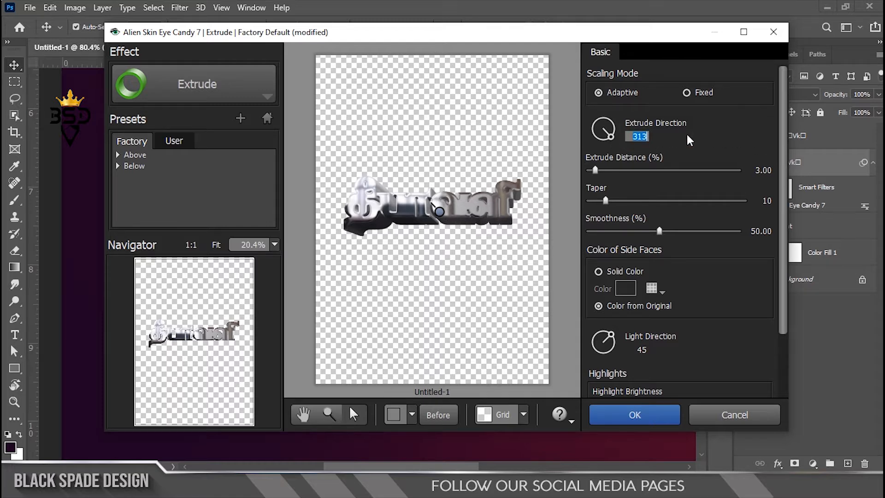
type("227")
left_click(688, 135)
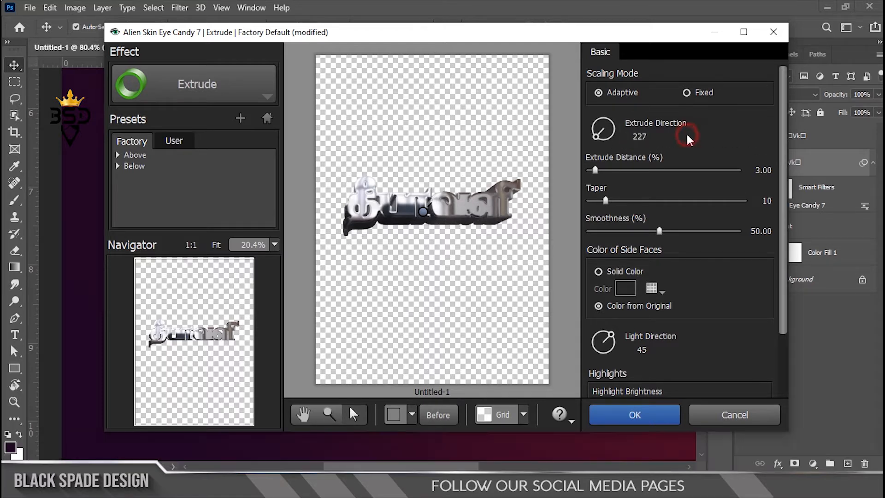
left_click(757, 170)
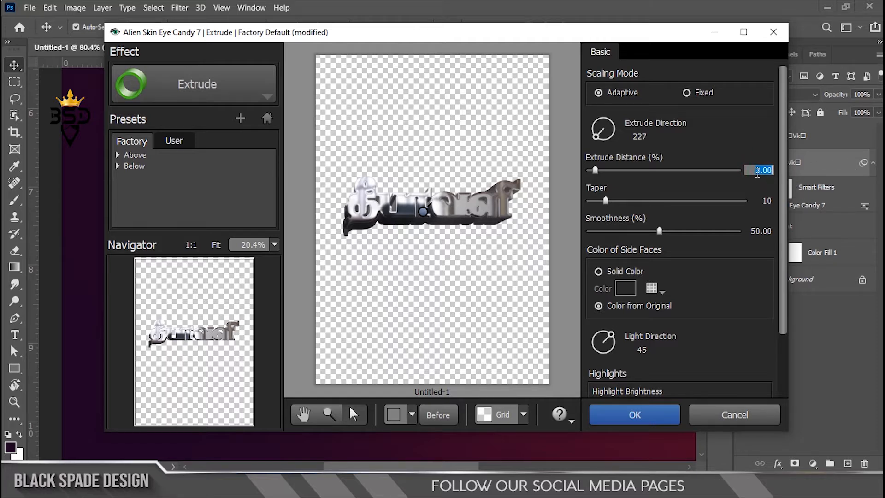
type("0.60")
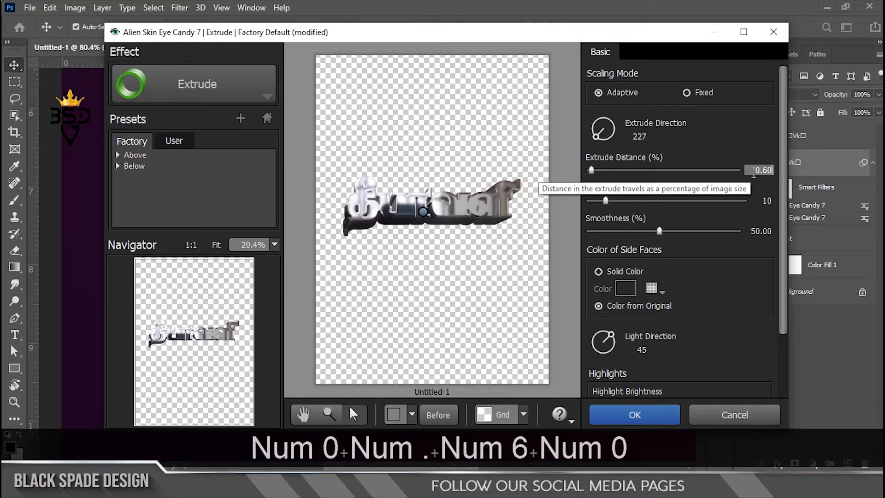
key("Tab")
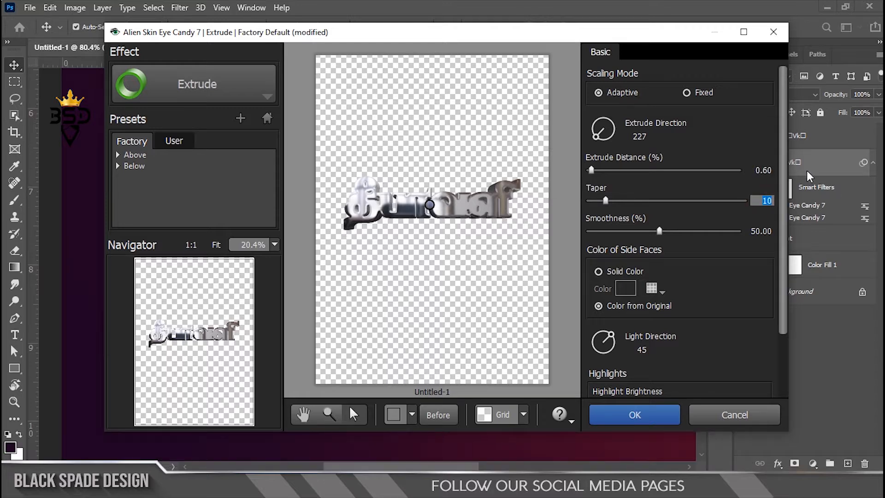
Check the extruded edges in the preview and apply the Extrude effect to the lettering
scroll(461, 334, "up", 4)
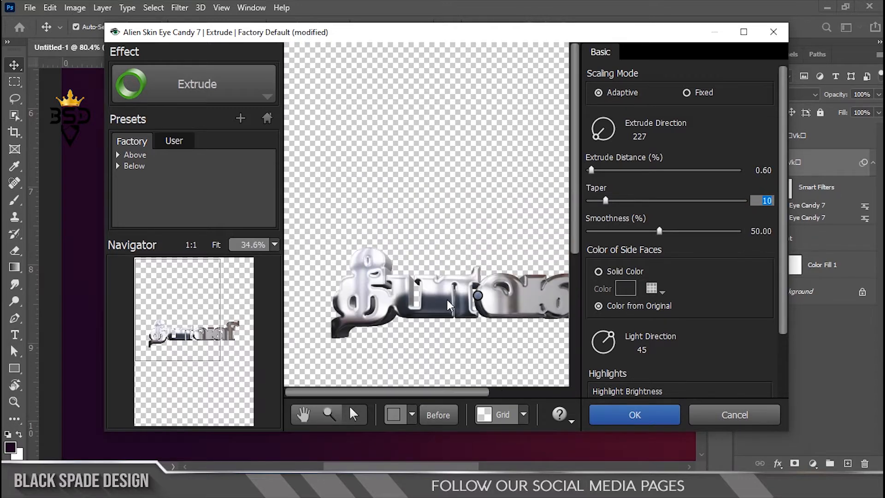
scroll(460, 330, "up", 1)
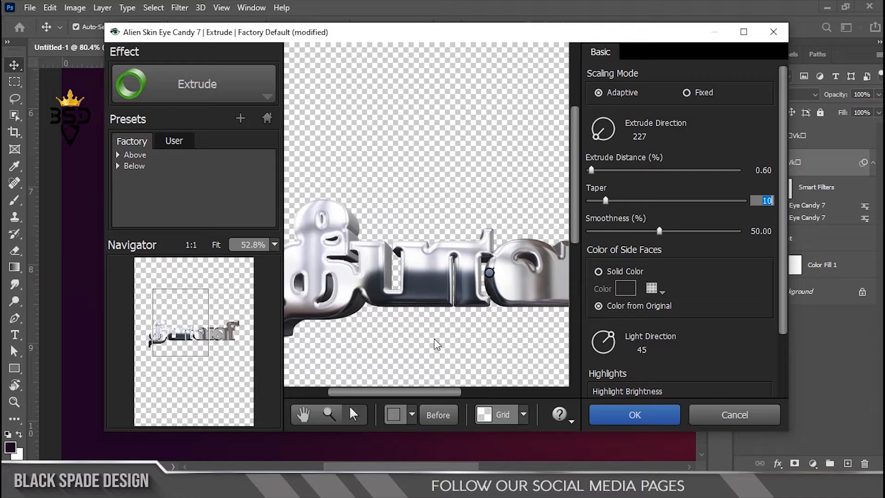
scroll(437, 345, "down", 1)
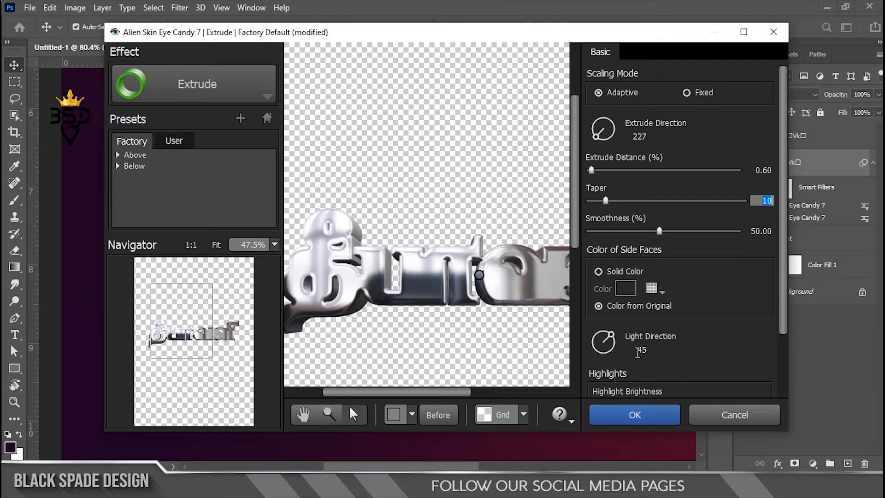
left_click(637, 353)
scroll(472, 311, "down", 3)
left_click(644, 417)
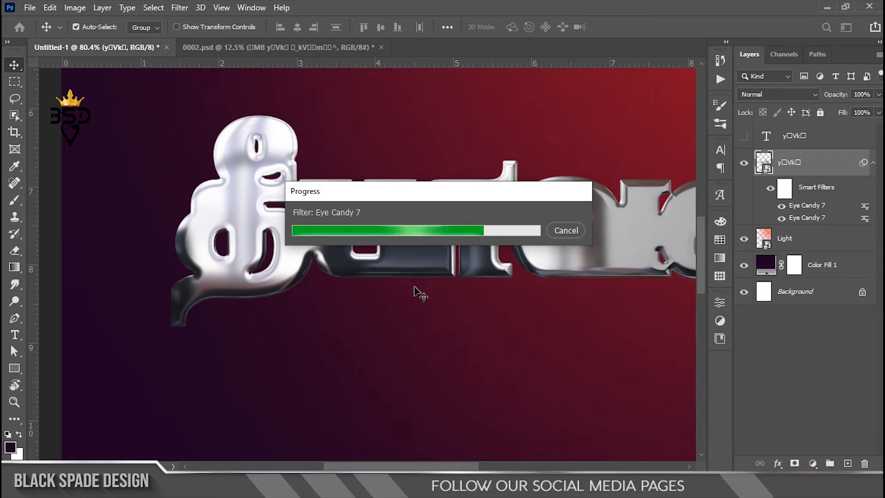
scroll(348, 271, "down", 3)
scroll(492, 276, "up", 2)
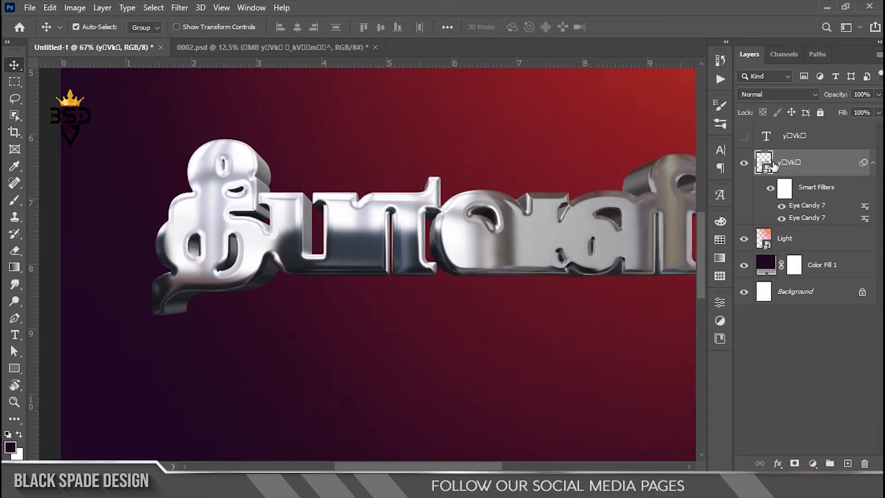
Show the hidden white text layer, convert it to a smart object and open its contents for editing
left_click(745, 136)
left_click(783, 136)
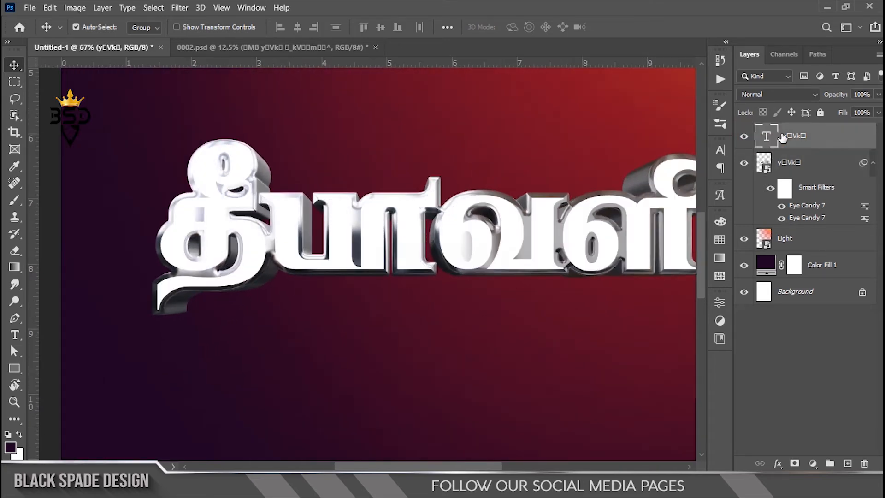
right_click(828, 141)
left_click(779, 164)
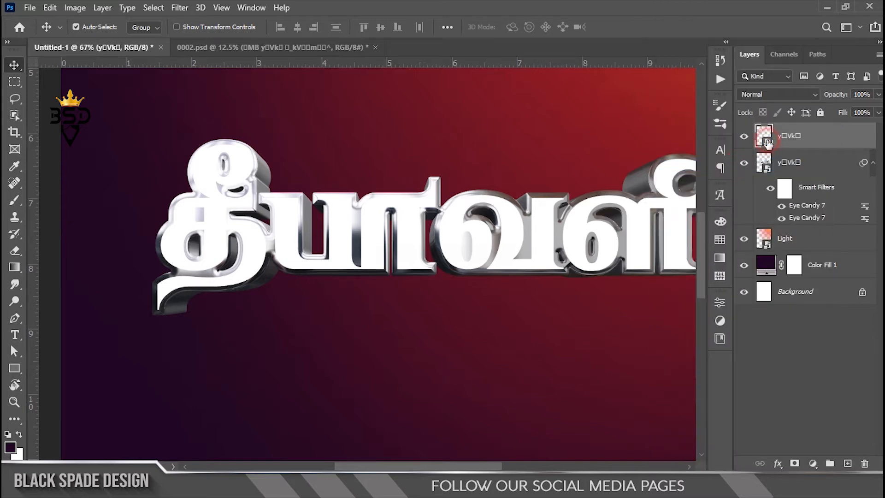
double_click(764, 136)
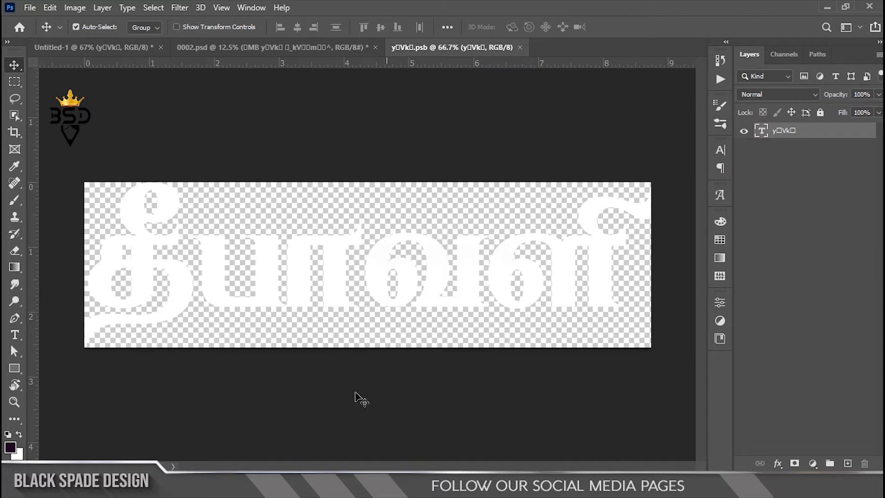
Place the gold-textured-background image over the whole canvas at about 66.34% scale and clip it to the தீபாவளி text
left_click(390, 488)
left_click(534, 159)
left_click_drag(544, 166, 429, 299)
left_click_drag(492, 182, 698, 140)
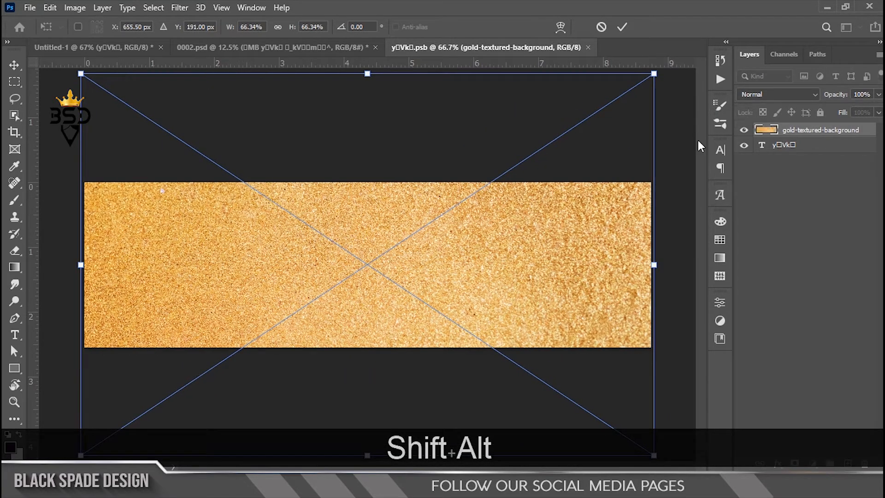
key("Return")
right_click(818, 128)
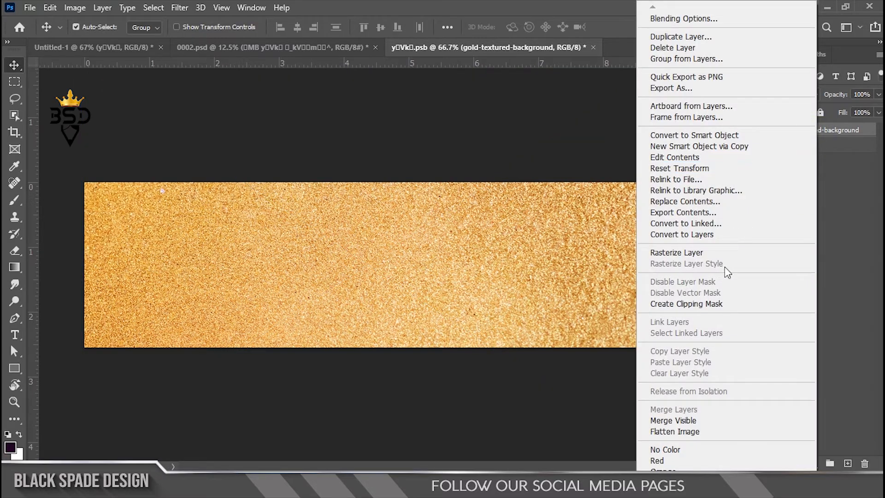
left_click(710, 303)
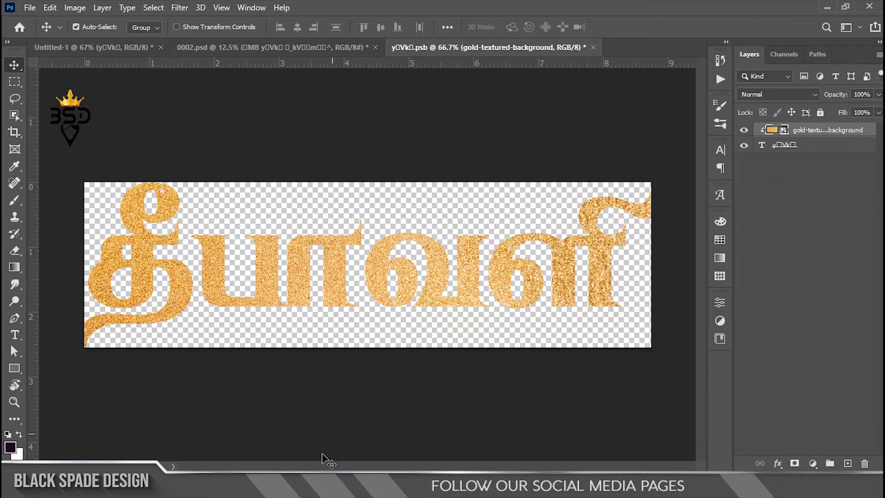
Place the pk gradient image above the gold texture, rotate it to -90° and flip it horizontally
left_click(329, 484)
left_click(776, 165)
left_click_drag(767, 138, 468, 322)
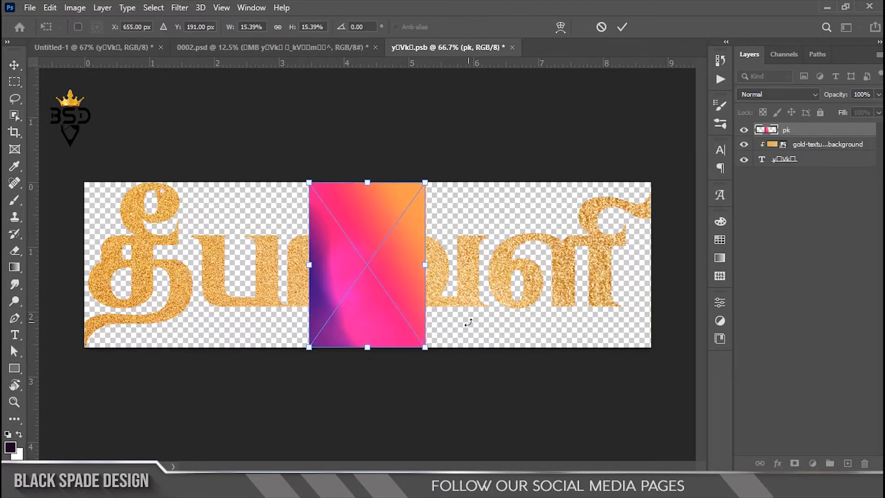
left_click_drag(285, 221, 309, 365)
right_click(355, 307)
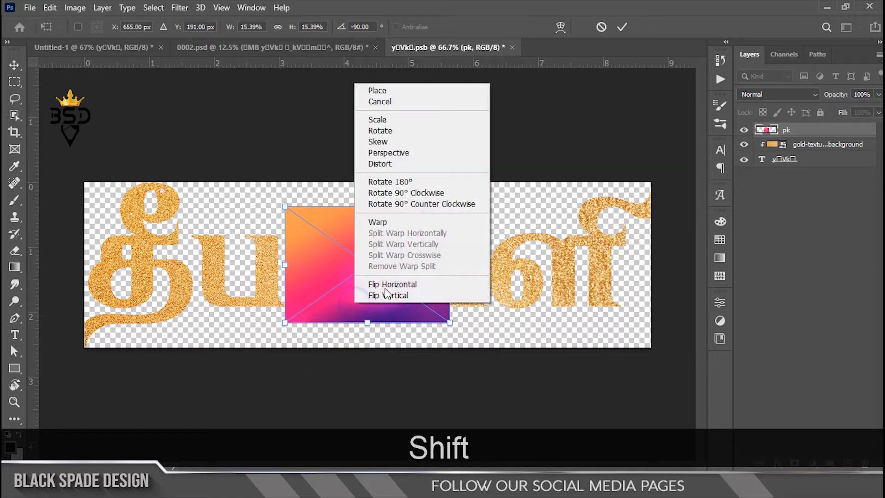
left_click(375, 283)
Scale the pk image to about 54.6% so that it covers the full canvas, and place it
left_click_drag(450, 206, 690, 136)
key("ctrl+minus")
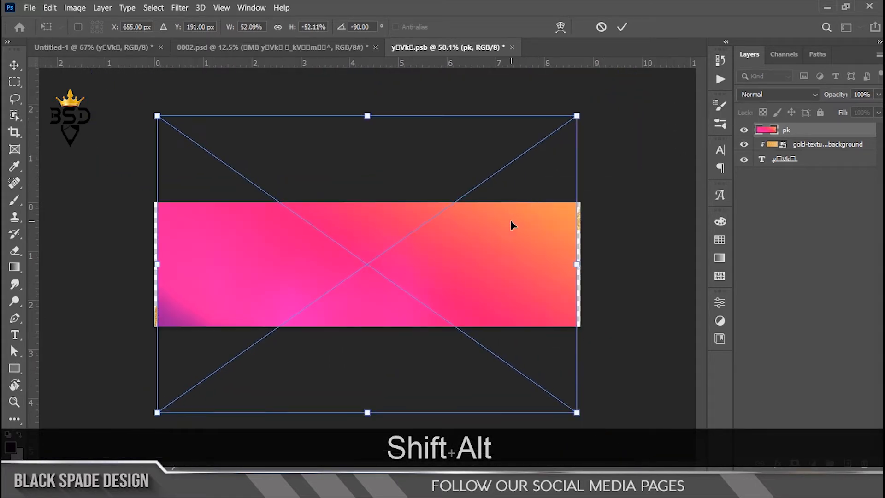
left_click_drag(579, 115, 596, 119)
key("Return")
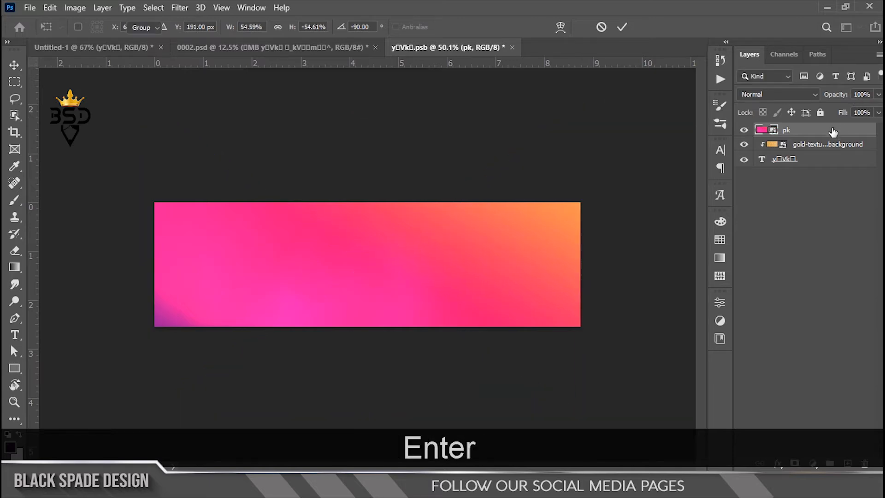
Clip the pk layer to the lettering and blend it in Hard Light mode at 60% opacity
right_click(816, 131)
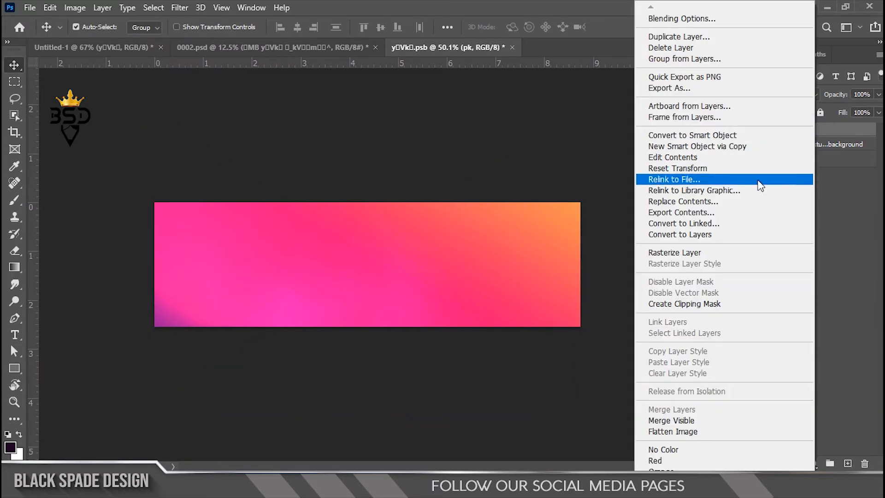
left_click(706, 303)
left_click(813, 95)
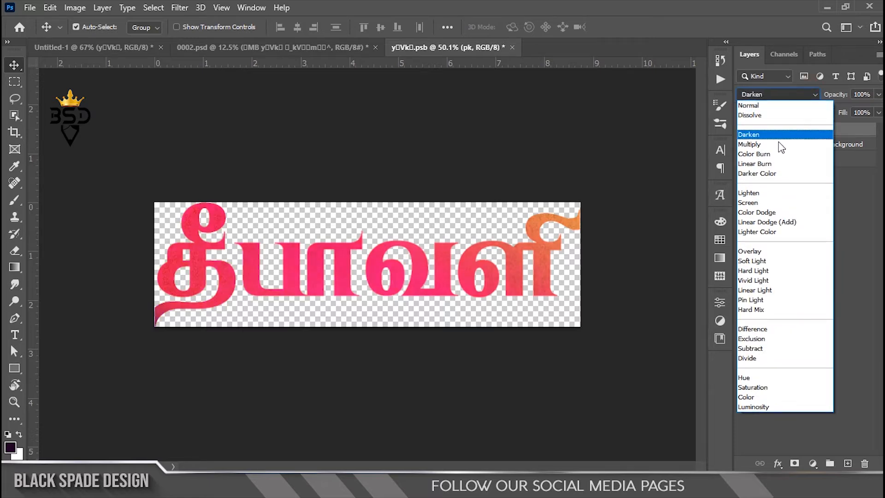
left_click(762, 271)
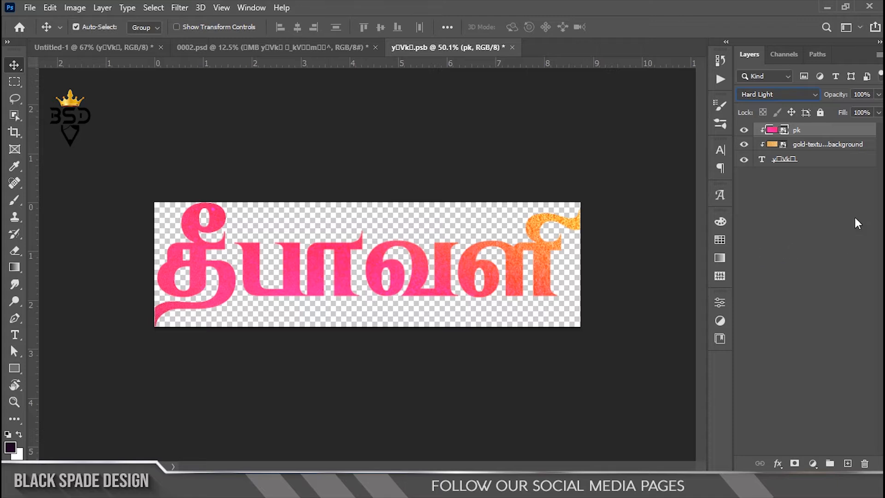
left_click_drag(835, 95, 830, 99)
type("60")
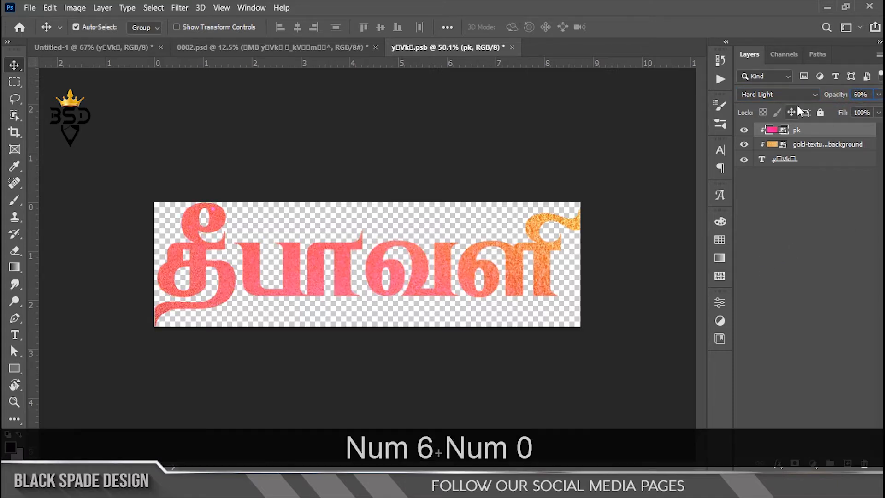
Shift the pk gradient slightly downward over the lettering, to about X 641.5 px and Y 227.5 px
left_click(828, 138)
left_click(828, 146)
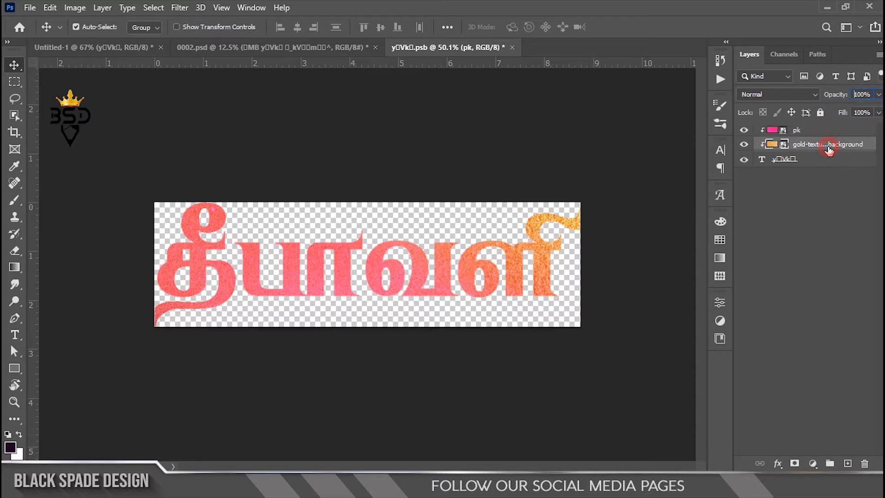
left_click(820, 135)
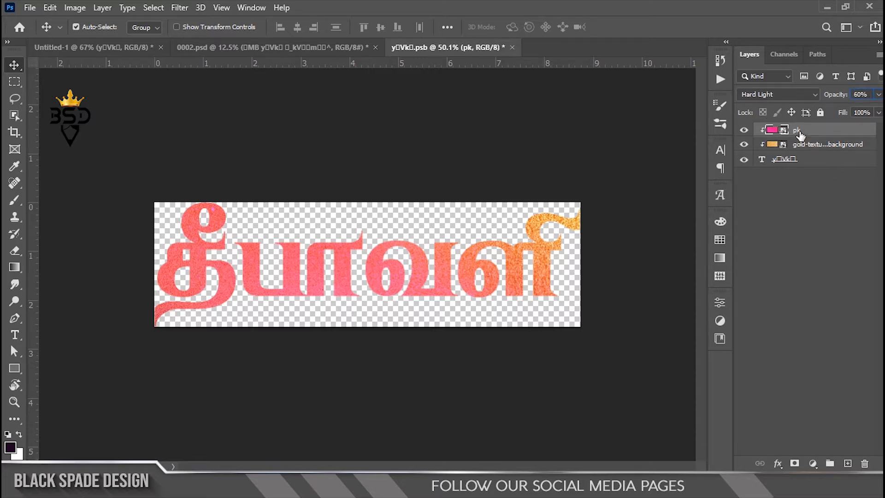
key("ctrl+t")
left_click_drag(530, 233, 527, 244)
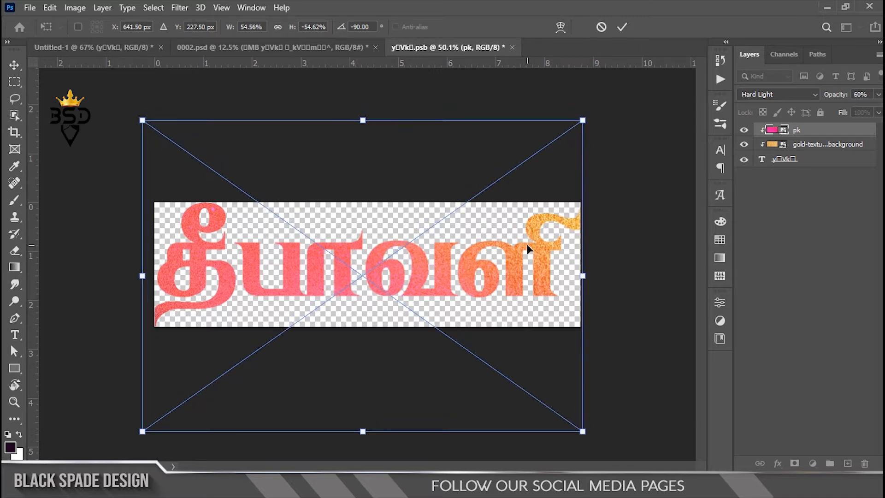
key("Return")
Add a new empty layer above the pk layer and clip it to the lettering
left_click(848, 464)
right_click(813, 130)
left_click(710, 257)
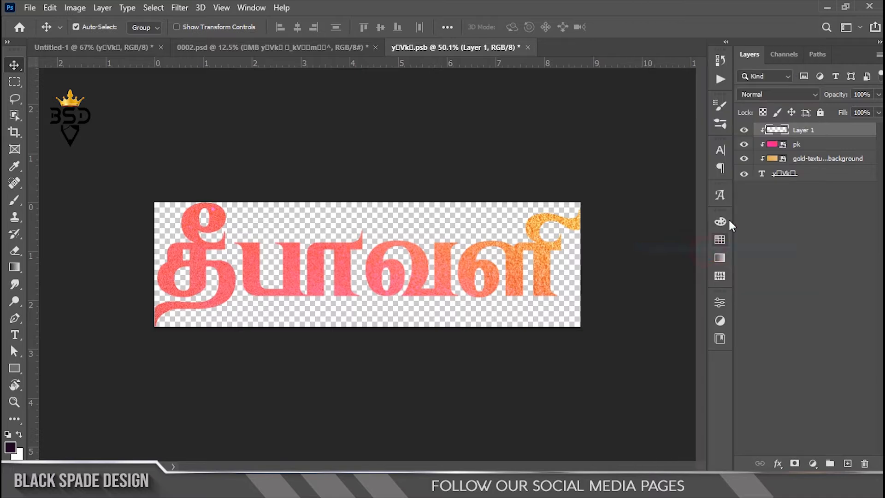
Set up the Brush tool at 500 px with the dark blue foreground colour #021353
key("b")
key("bracketright")
key("bracketright")
key("bracketright")
key("bracketright")
key("bracketright")
key("bracketright")
key("bracketright")
key("bracketright")
key("bracketright")
key("bracketright")
key("bracketright")
key("bracketright")
key("bracketright")
key("bracketright")
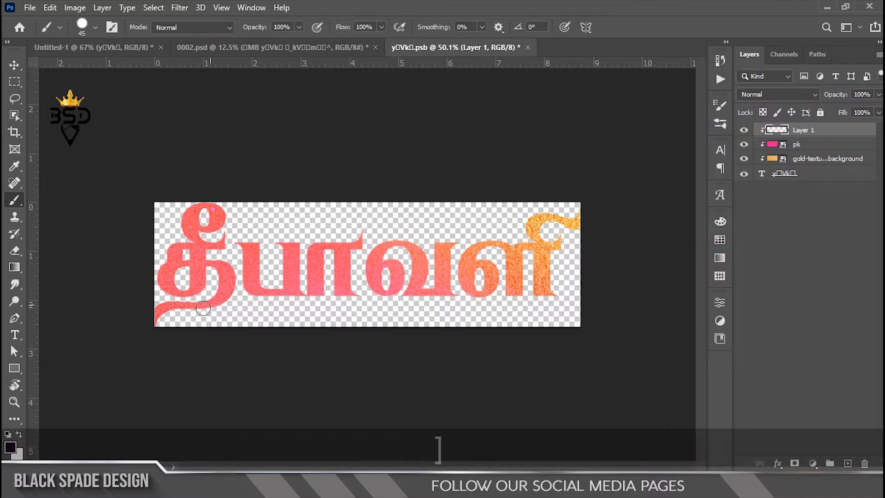
left_click(10, 446)
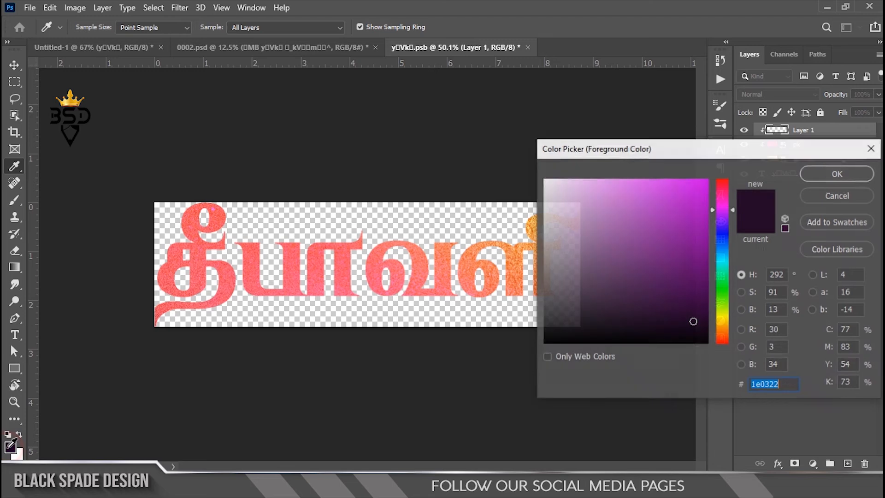
left_click(722, 239)
left_click_drag(697, 272, 704, 290)
left_click(815, 178)
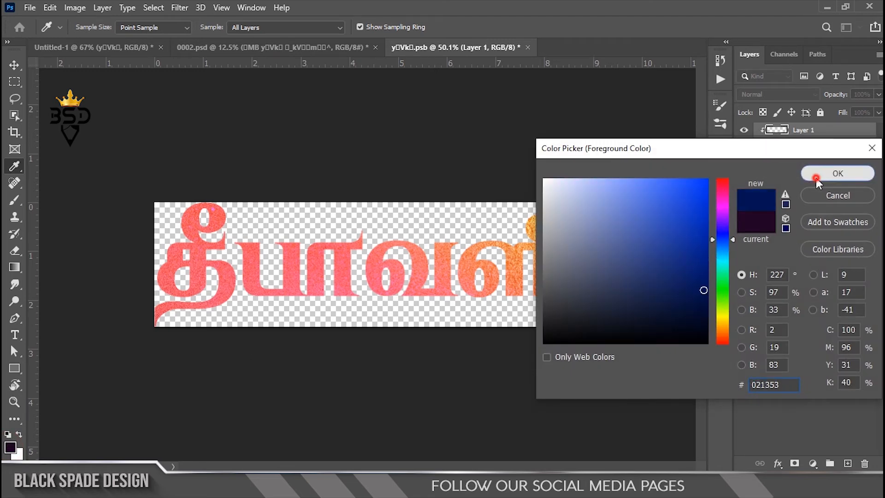
Undo the hard-edged test dab and paint dark blue over the lettering's lower-left part with a soft round brush
left_click(162, 354)
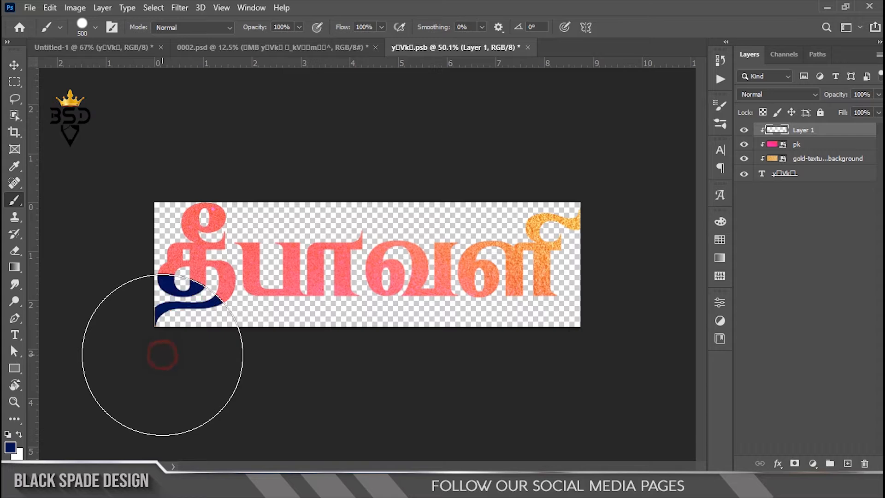
key("ctrl+z")
left_click(95, 28)
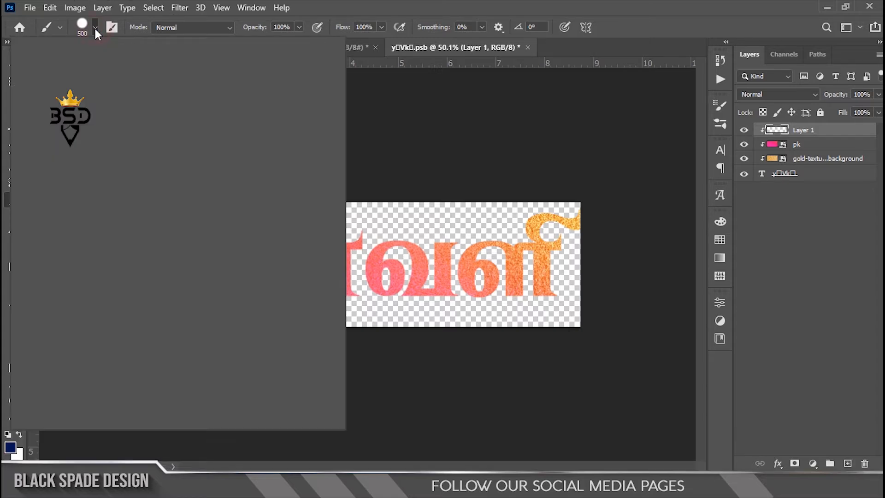
left_click(51, 153)
left_click(419, 124)
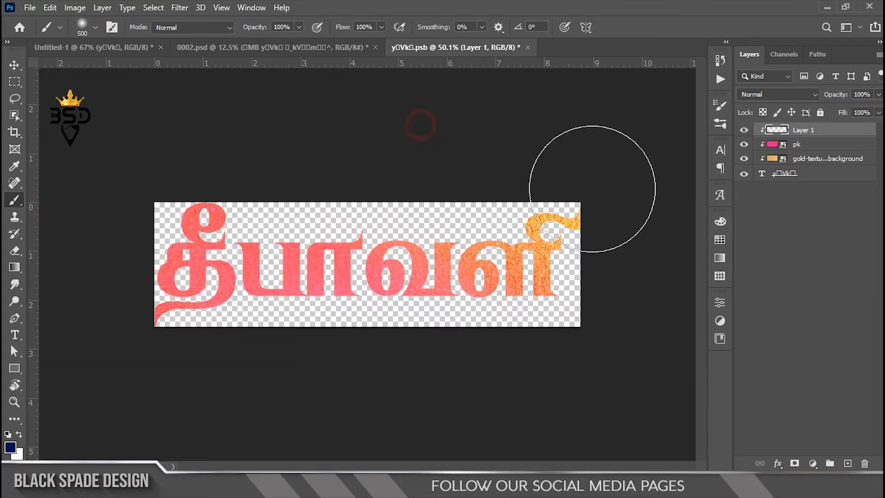
left_click(137, 319)
mouse_move(137, 320)
left_mouse_down()
mouse_move(102, 284)
mouse_move(217, 355)
mouse_move(229, 354)
left_mouse_up()
left_click(98, 283)
left_click(223, 360)
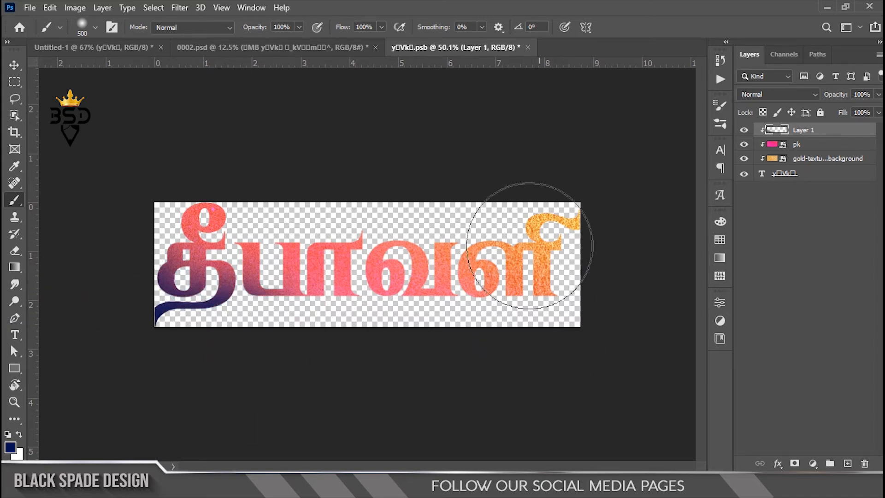
Blend the painted Layer 1 in Darker Color mode at 70% opacity
left_click(756, 97)
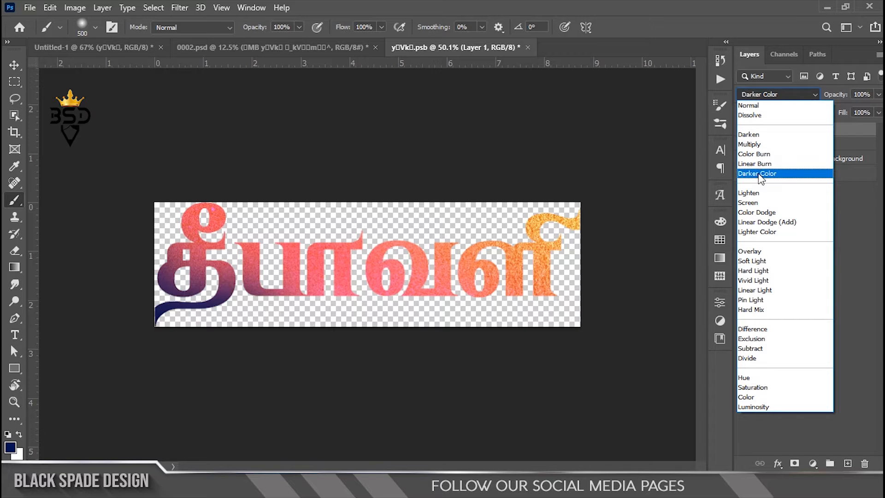
left_click(758, 173)
left_click(12, 67)
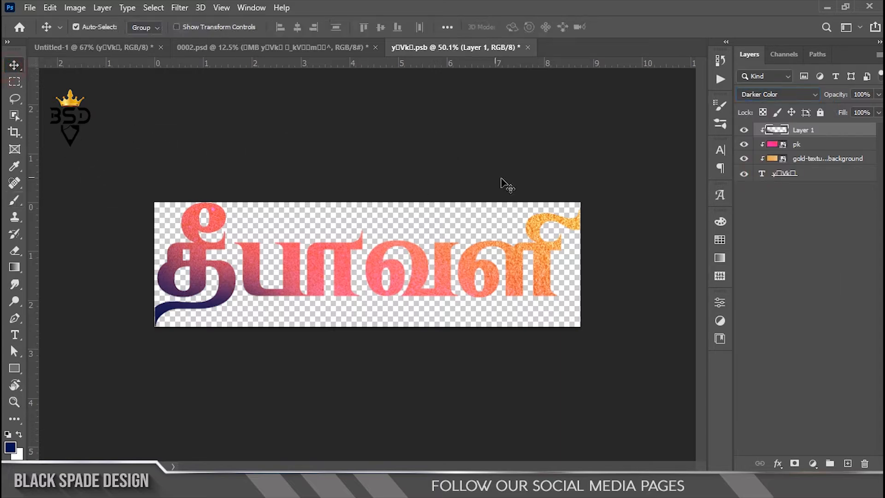
scroll(479, 300, "down", 2)
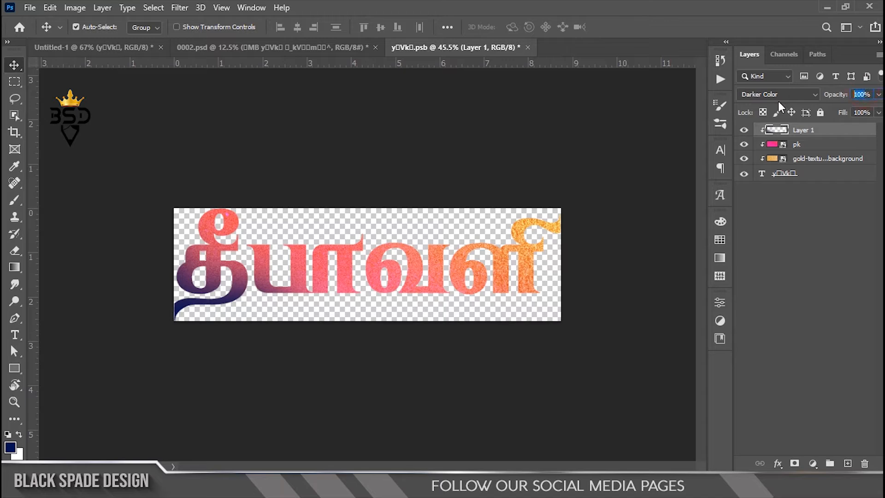
key("KP_4")
key("KP_8")
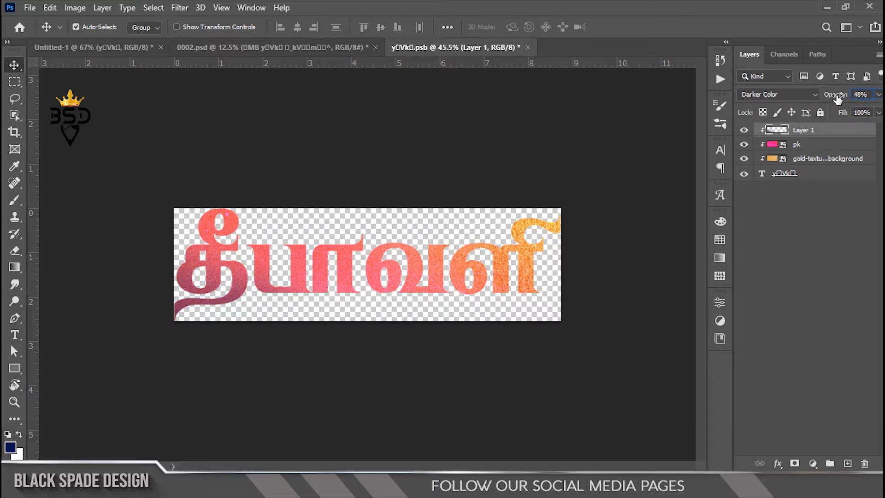
left_click_drag(836, 98, 851, 99)
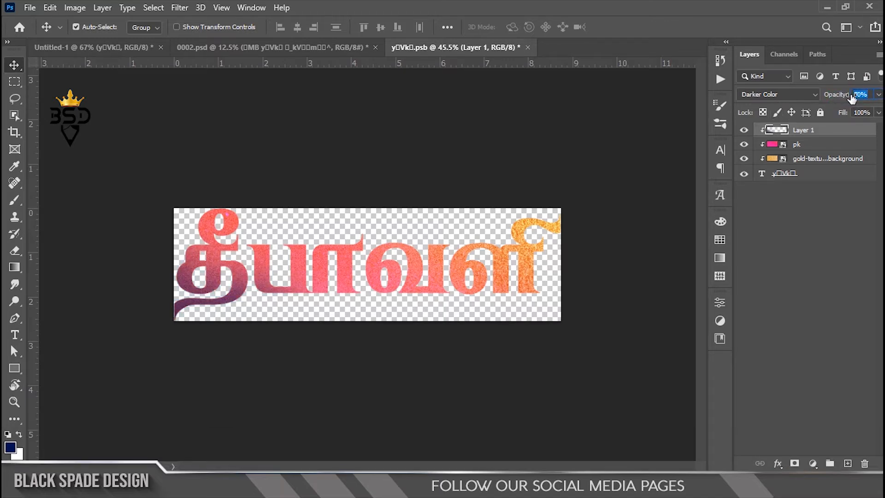
Save the lettering's smart object contents and return to the Untitled-1 poster document
key("ctrl+s")
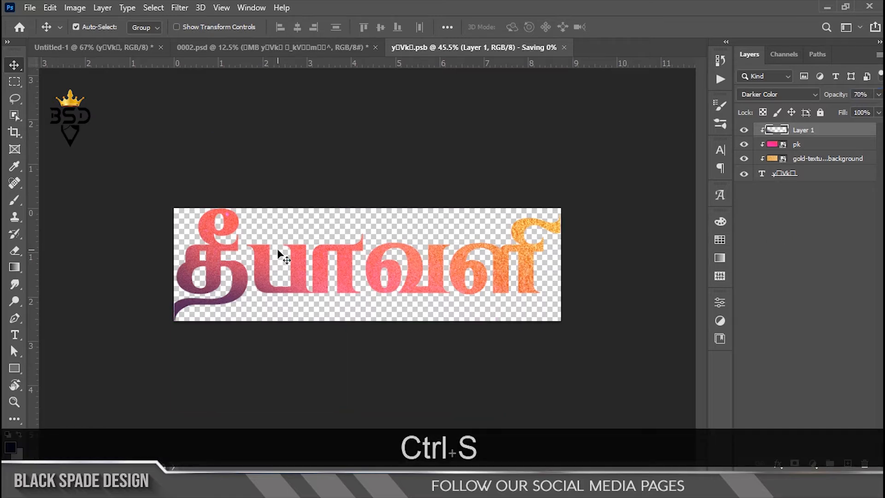
left_click(122, 46)
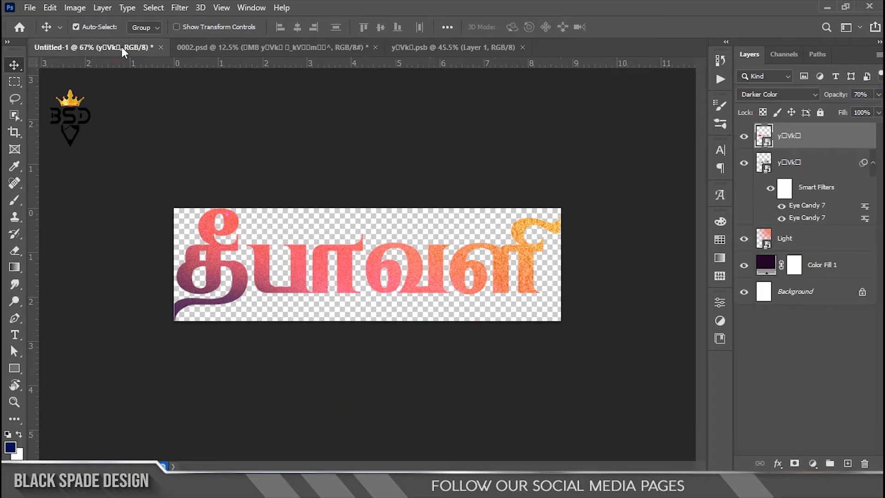
scroll(296, 150, "down", 7)
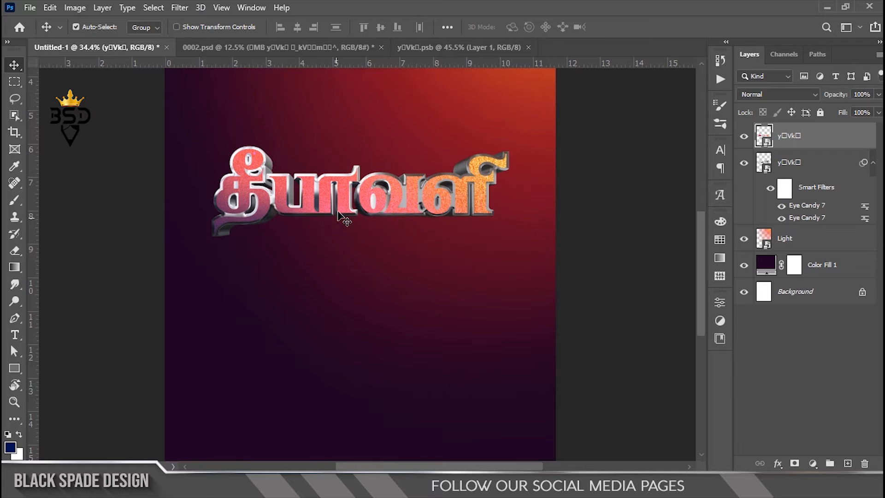
scroll(337, 213, "up", 9)
scroll(254, 192, "down", 4)
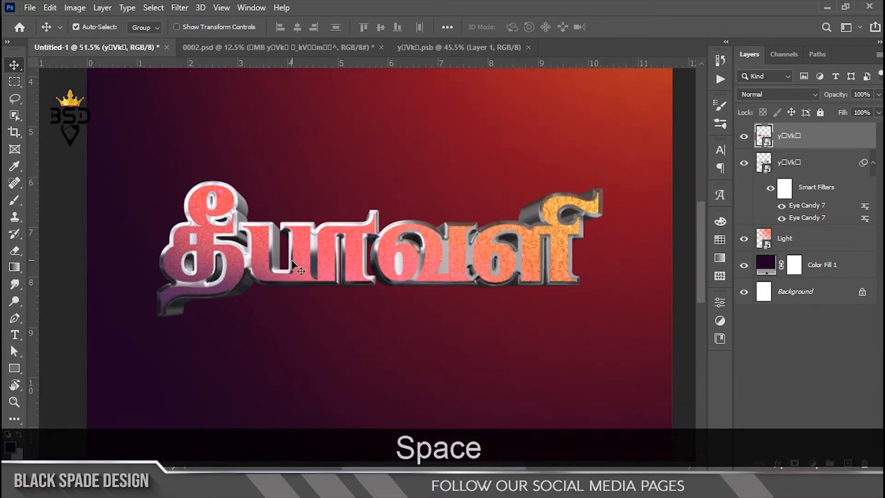
scroll(676, 308, "up", 2)
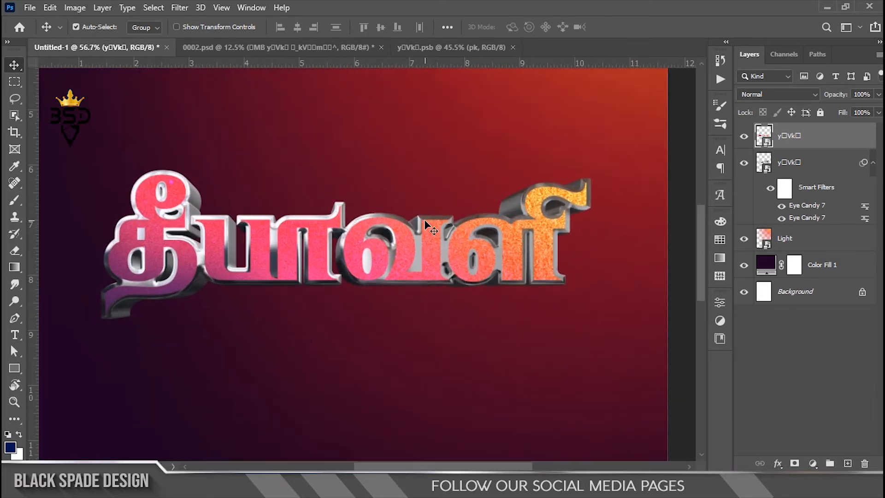
Add a Curves adjustment clipped to the coloured lettering face and move its black point slightly inward to darken the shadows
left_click(812, 464)
left_click(817, 299)
left_click(628, 452)
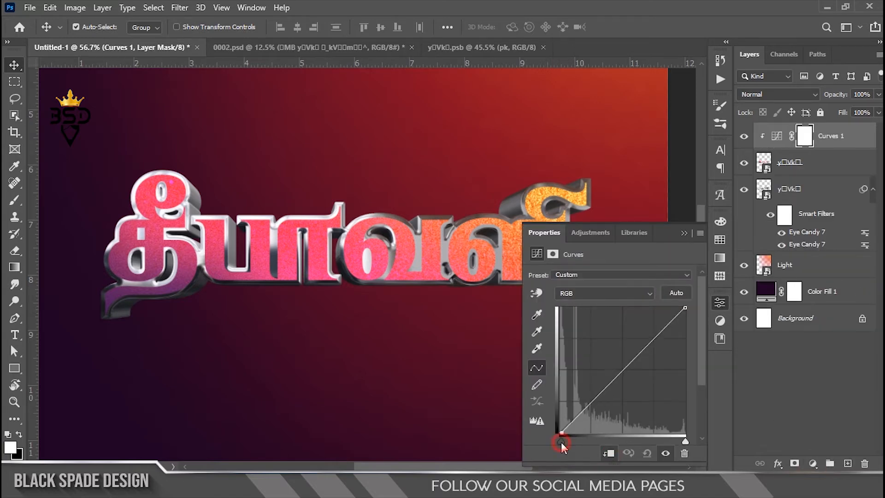
left_click_drag(559, 441, 571, 443)
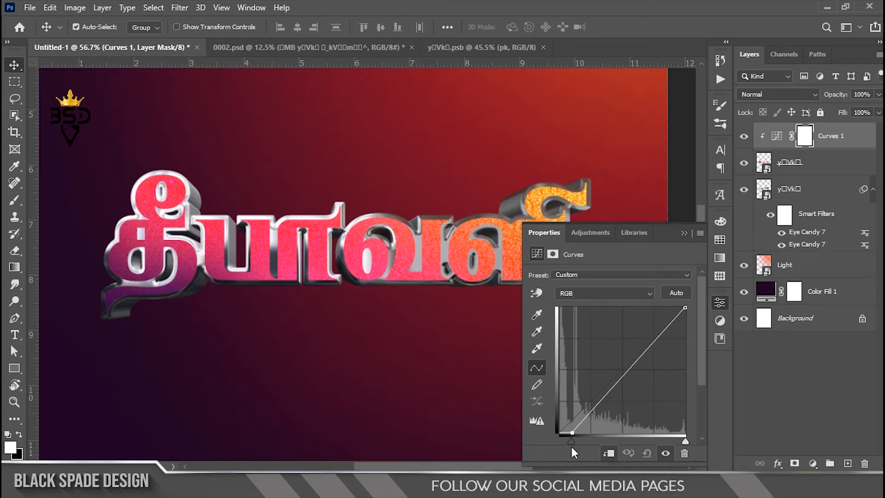
Add a Hue/Saturation adjustment clipped to the coloured lettering face, with saturation at +23
left_click(812, 464)
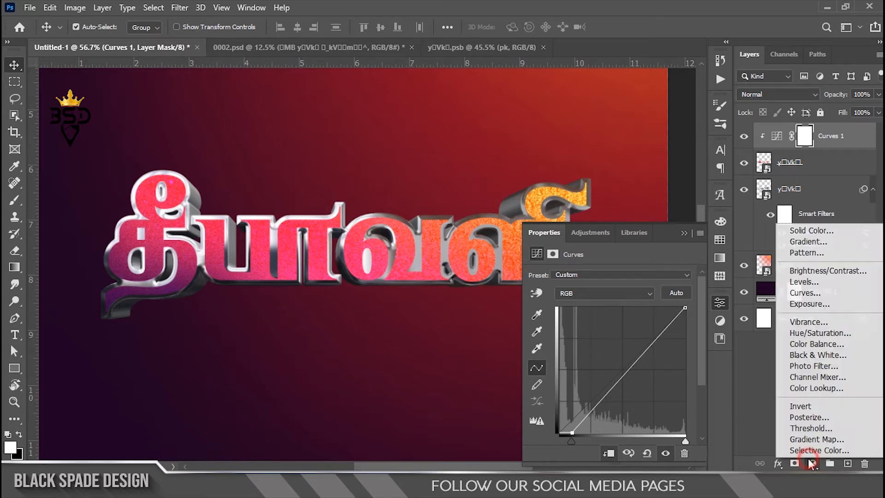
left_click(806, 332)
left_click(611, 453)
left_click_drag(615, 350, 626, 350)
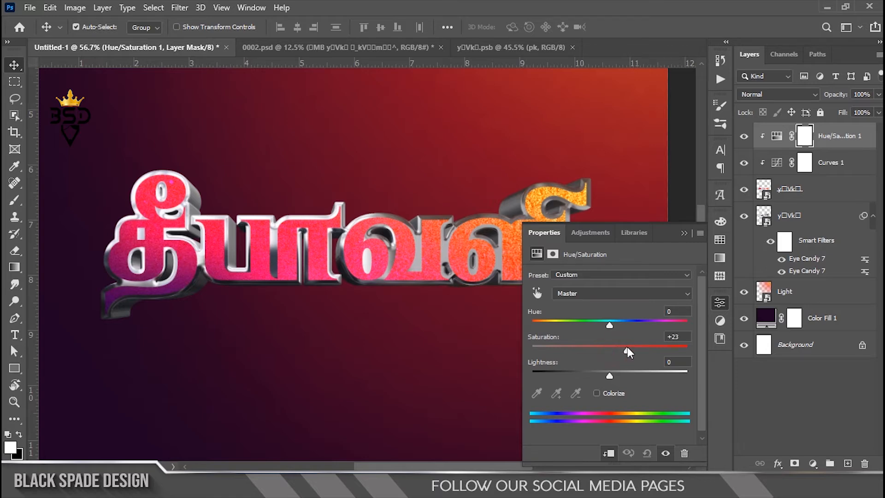
left_click(685, 233)
Add a Curves adjustment clipped to the chrome extrusion layer and move its black point slightly inward to deepen the shadows
scroll(224, 265, "down", 1)
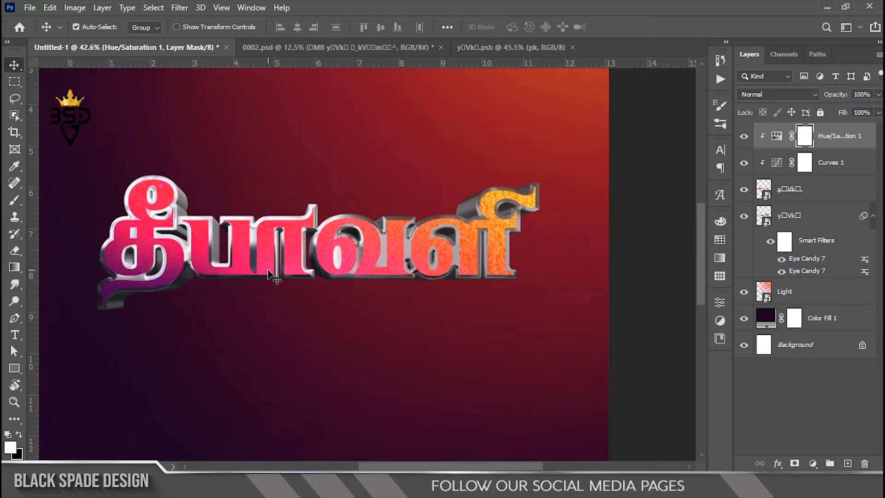
scroll(223, 265, "up", 3)
key("space")
left_click_drag(223, 264, 281, 277)
scroll(277, 273, "up", 1)
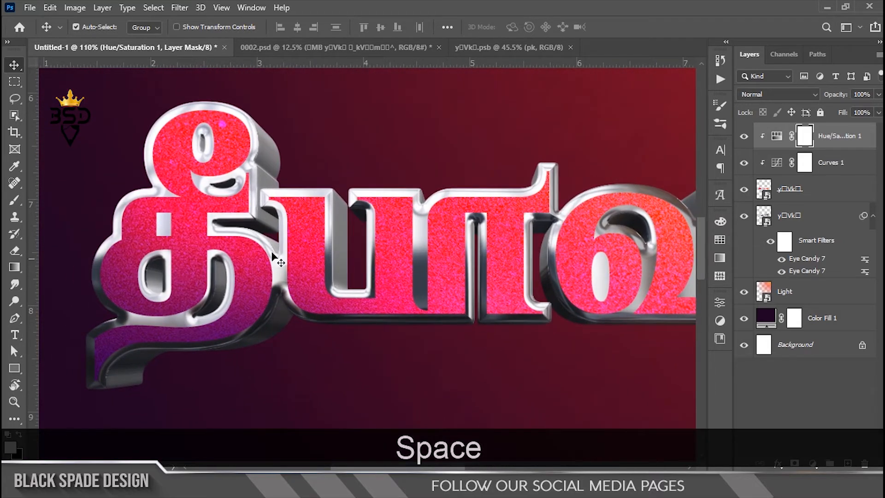
left_click(792, 220)
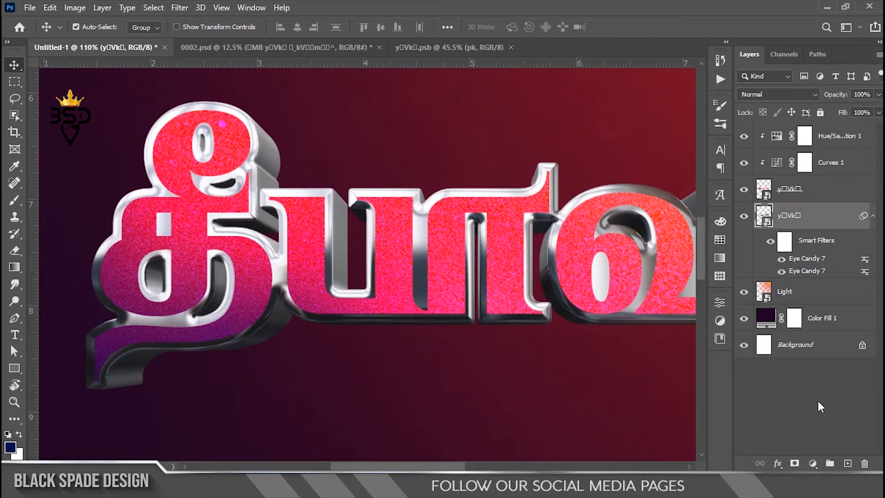
left_click(813, 463)
left_click(806, 298)
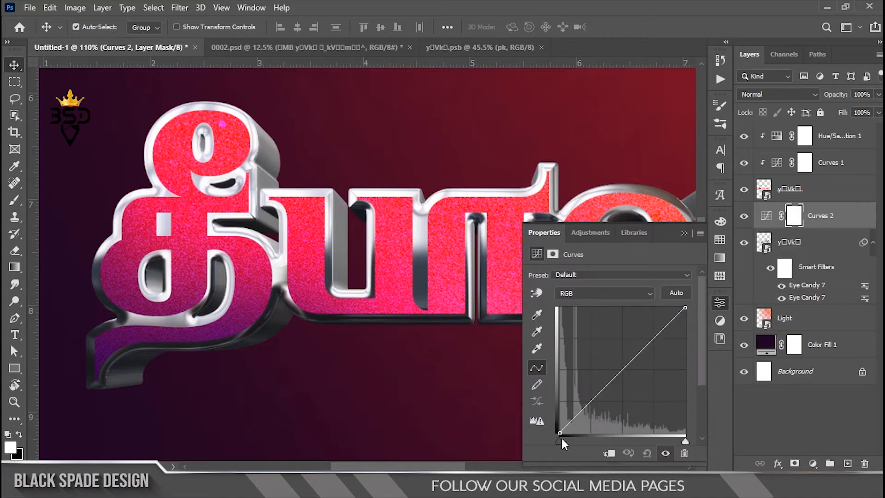
left_click_drag(561, 442, 572, 440)
left_click(607, 454)
left_click(723, 302)
Apply a black Multiply Inner Shadow to the coloured lettering face, with 21% choke and a size of about 9 px
scroll(513, 244, "down", 4)
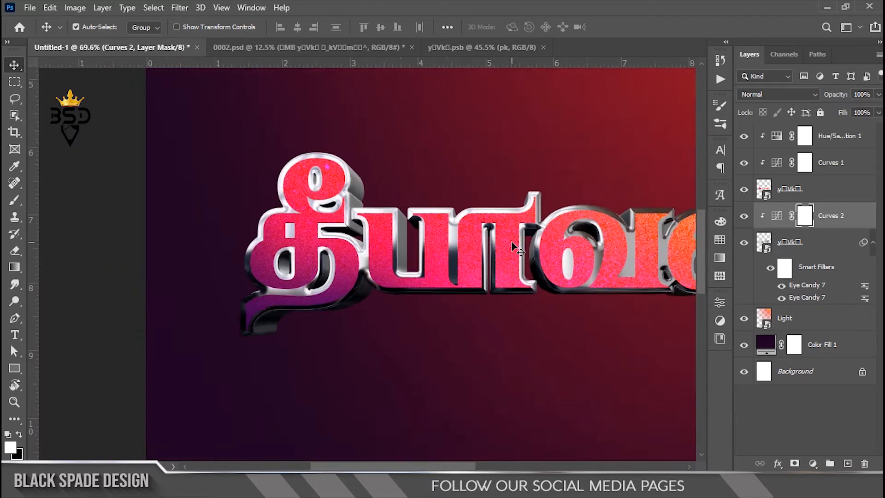
scroll(512, 244, "down", 4)
scroll(436, 245, "up", 3)
scroll(489, 249, "down", 4)
scroll(535, 251, "up", 6)
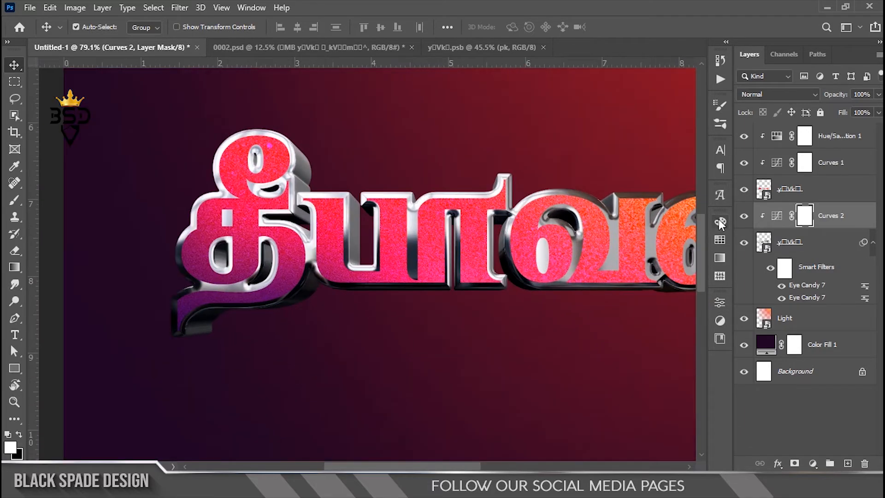
left_click(786, 198)
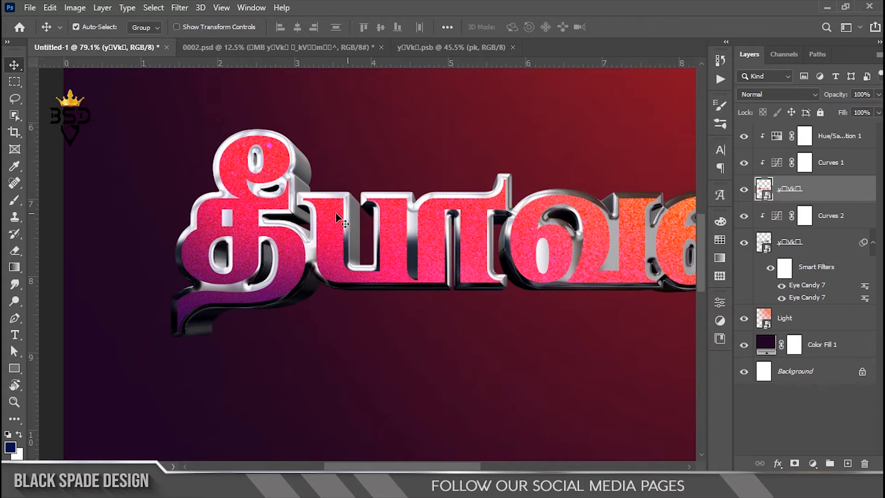
scroll(262, 222, "up", 1)
left_click(777, 464)
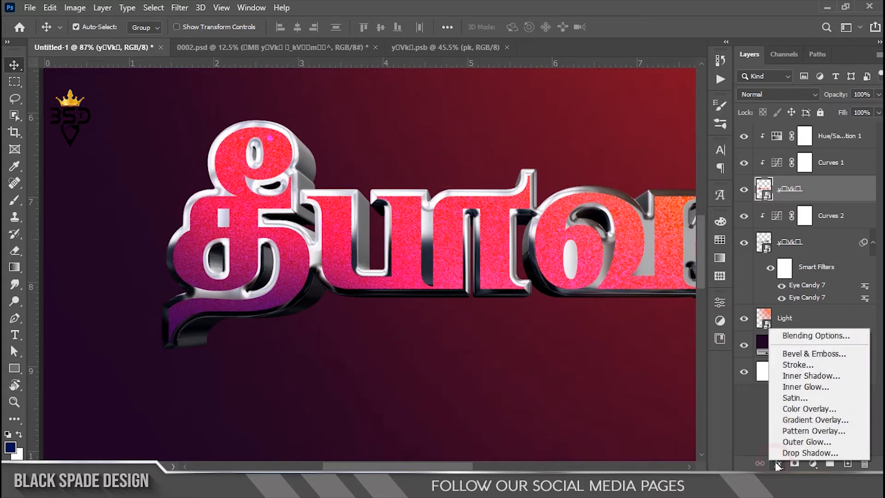
left_click(809, 376)
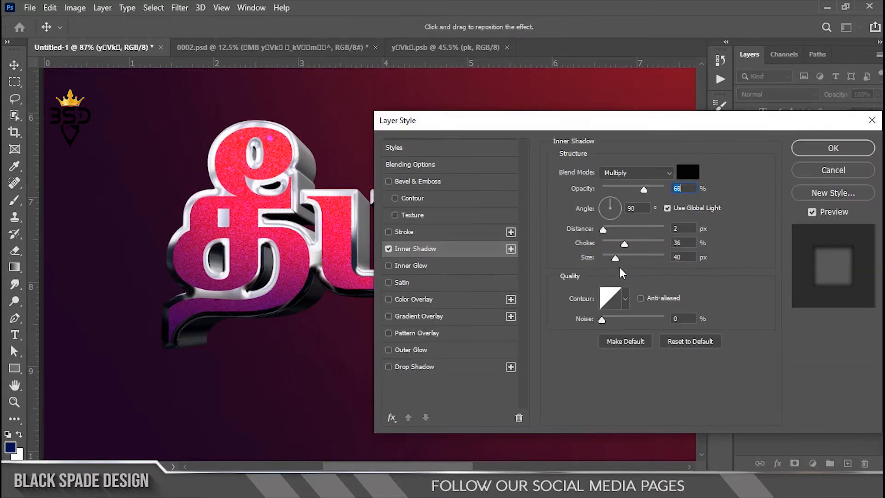
mouse_move(612, 260)
left_mouse_down()
mouse_move(616, 248)
mouse_move(608, 259)
left_mouse_up()
left_click(611, 243)
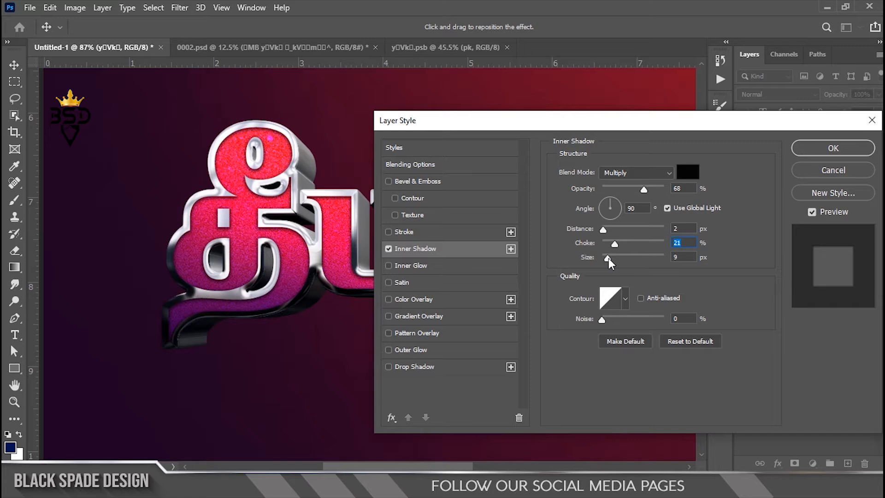
left_click(608, 257)
left_click(644, 190)
left_click(833, 148)
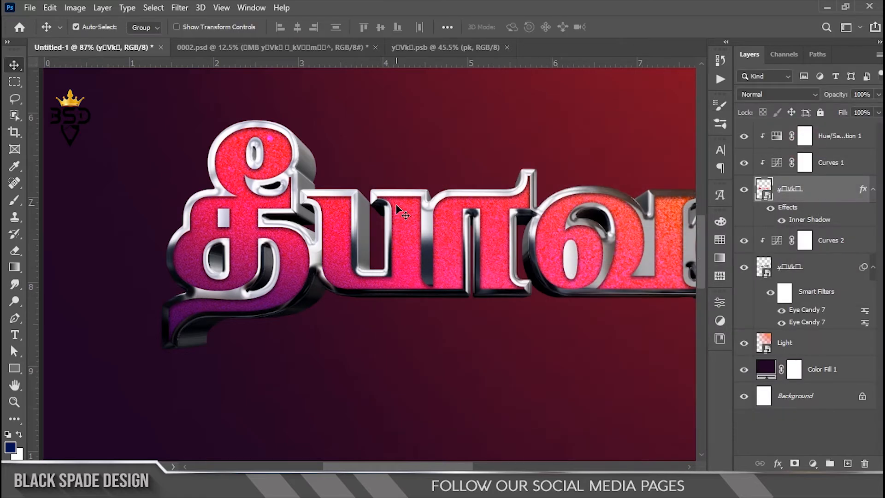
Duplicate the Light layer to the top of the layer stack, above the Hue/Saturation adjustment
scroll(397, 209, "down", 14)
scroll(395, 249, "up", 5)
scroll(396, 248, "up", 2)
key("space")
left_click_drag(373, 240, 396, 281)
left_click(834, 138)
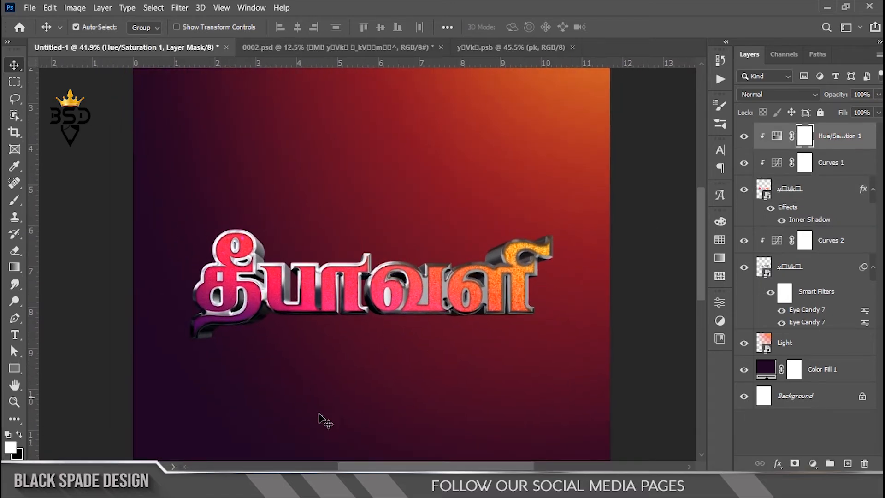
left_click(791, 348)
left_click_drag(792, 337, 806, 126)
scroll(434, 285, "down", 2)
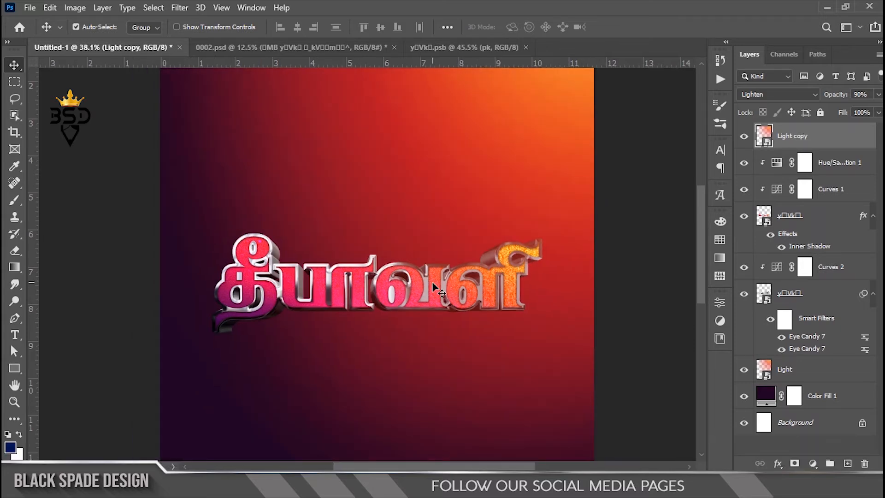
scroll(435, 285, "down", 2)
scroll(435, 285, "up", 1)
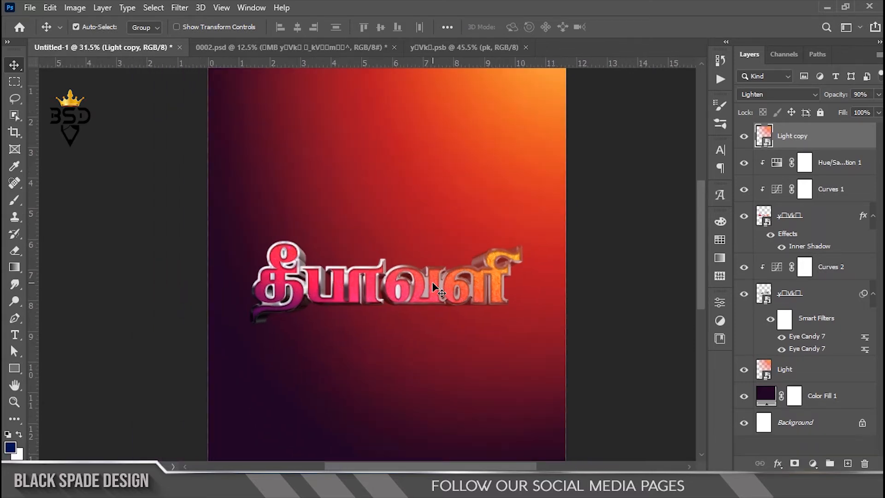
Set the Light copy layer's blend mode to Overlay and clip it to the coloured lettering face
scroll(435, 289, "up", 1)
left_click(745, 98)
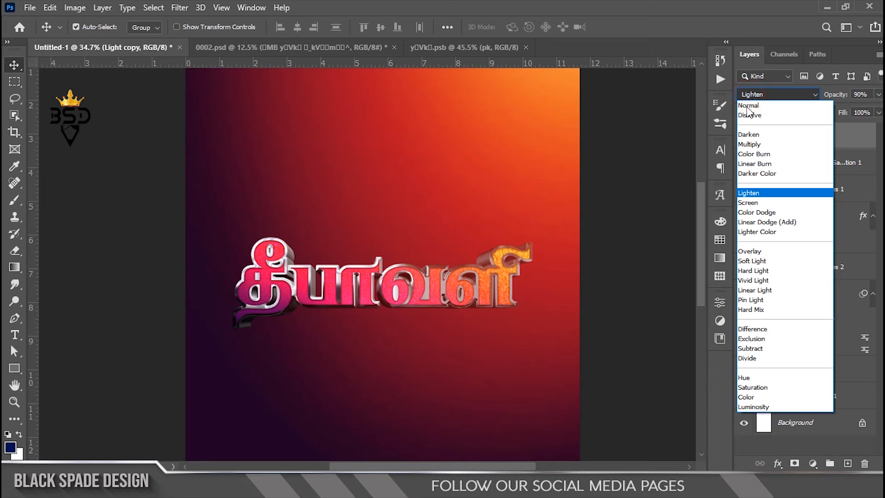
left_click(745, 251)
right_click(819, 138)
left_click(698, 302)
Scale the Light copy glow down to roughly half its size and position it over the right end of the lettering
key("ctrl+t")
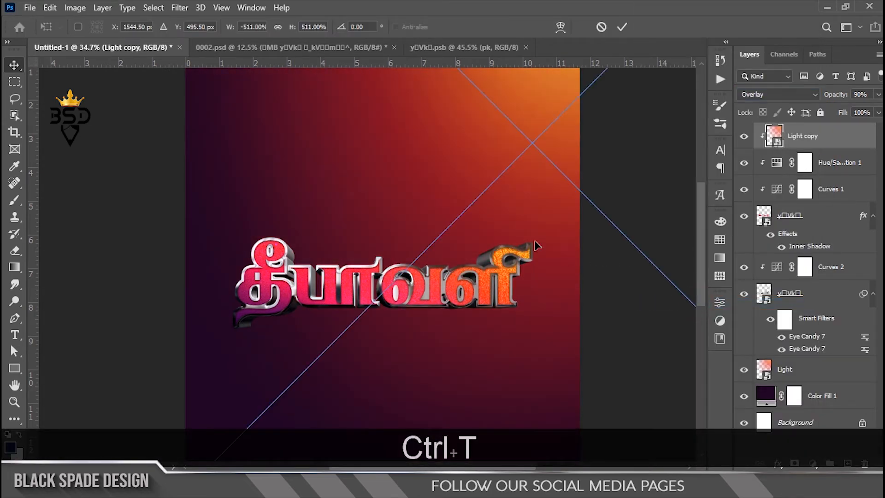
key("ctrl+0")
left_click_drag(603, 387, 512, 308)
left_click_drag(468, 221, 468, 254)
left_click(623, 27)
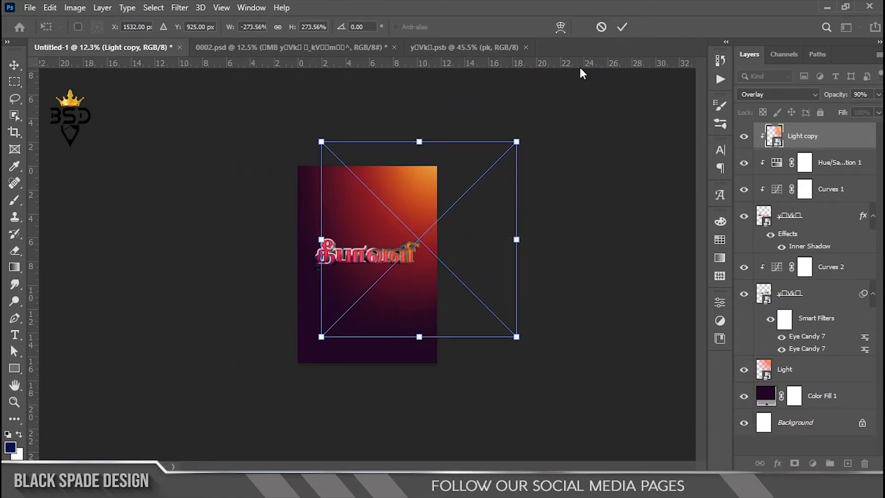
left_click_drag(517, 141, 496, 161)
left_click(622, 27)
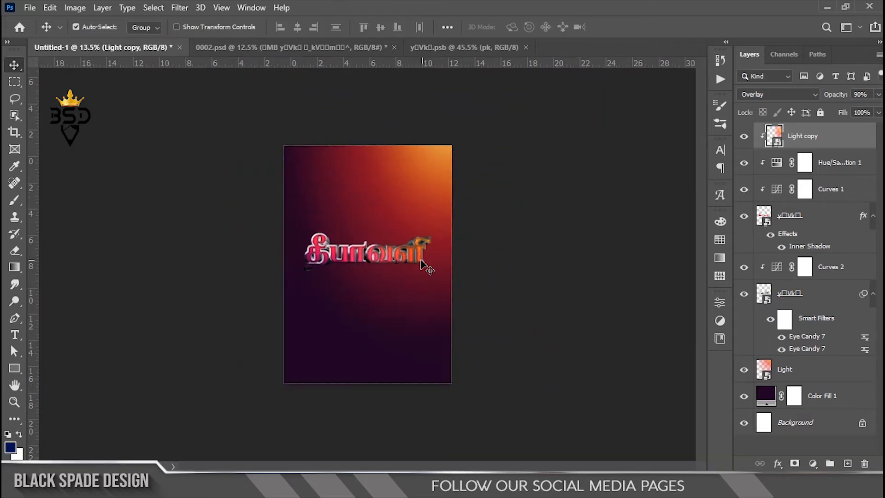
Examine the lettering's clipped Overlay glow both close up and against the full poster
scroll(466, 226, "up", 3)
scroll(462, 225, "up", 4)
scroll(372, 236, "down", 5)
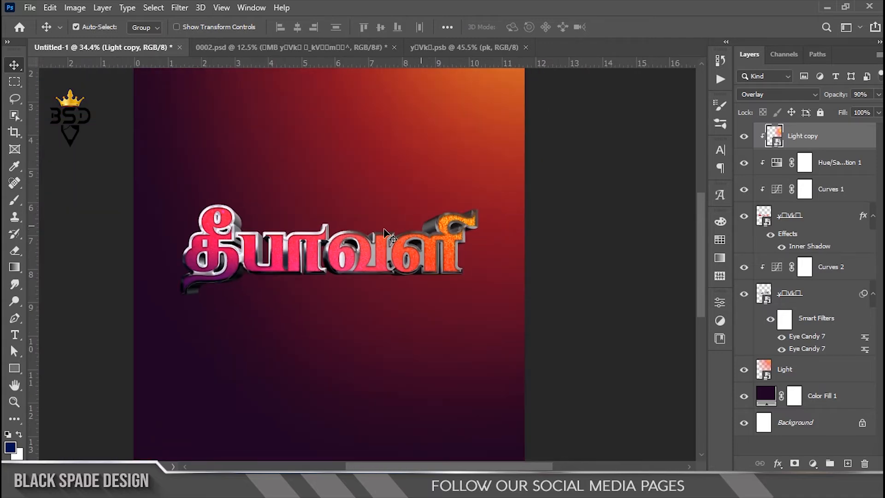
scroll(373, 236, "up", 2)
scroll(372, 236, "up", 3)
key("space")
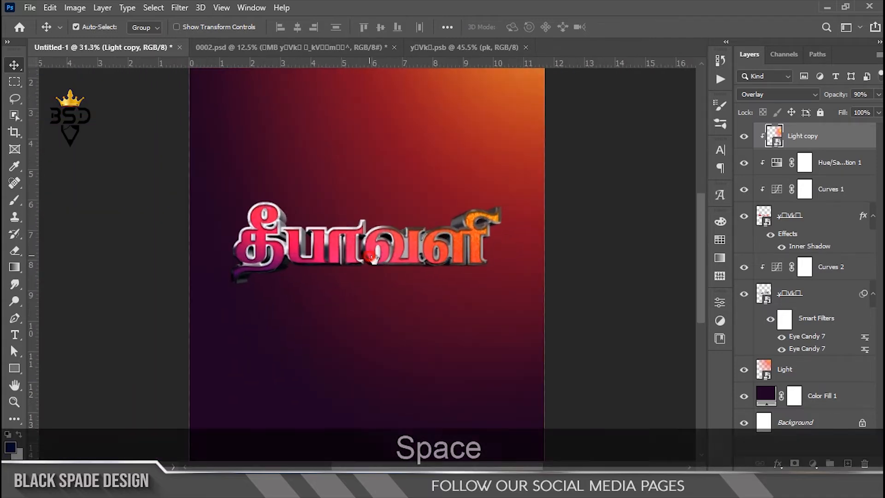
left_click_drag(404, 270, 409, 237)
scroll(411, 256, "down", 2)
key("space")
scroll(409, 238, "up", 1)
scroll(409, 238, "down", 1)
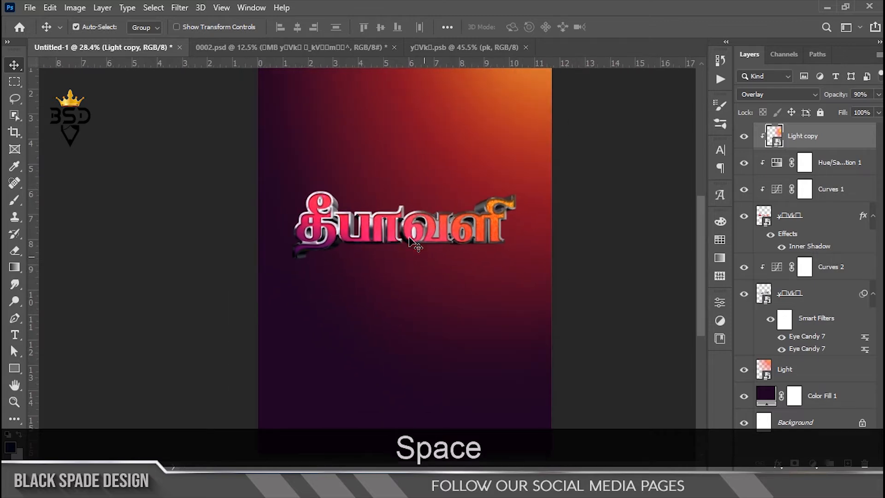
scroll(395, 218, "down", 2)
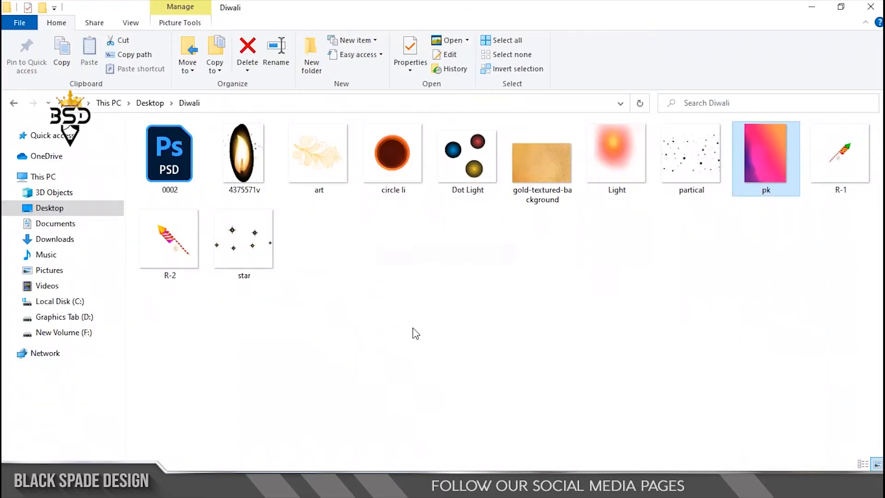
Place the partical image from the Diwali folder, enlarged to cover the whole poster, with its blend mode set to Screen
left_click(669, 169)
left_click_drag(698, 176, 405, 328)
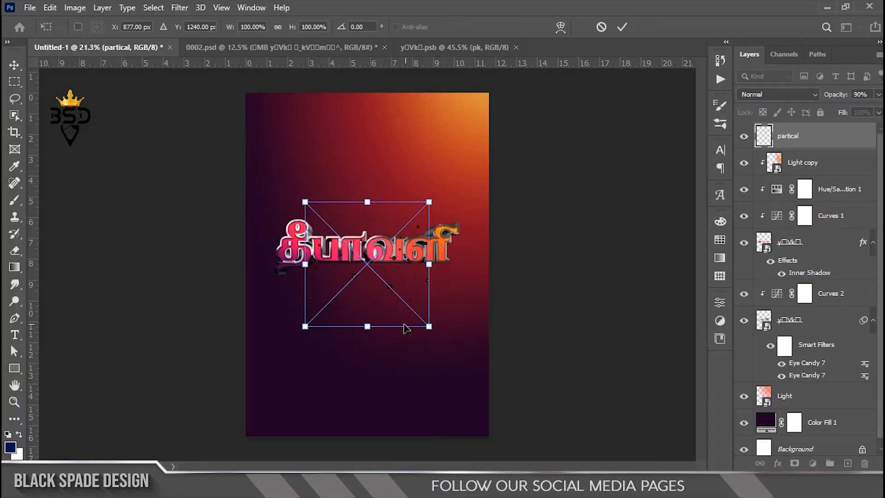
left_click_drag(458, 224, 410, 317)
left_click_drag(434, 208, 567, 109)
key("Return")
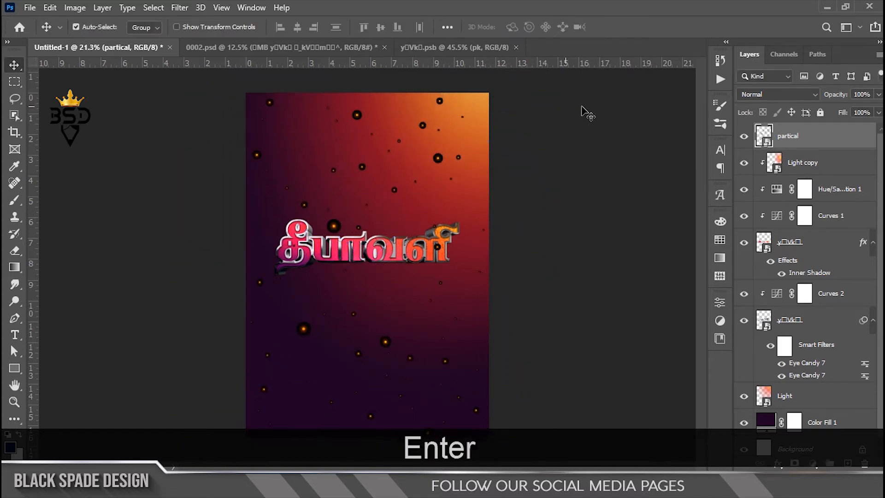
left_click(762, 95)
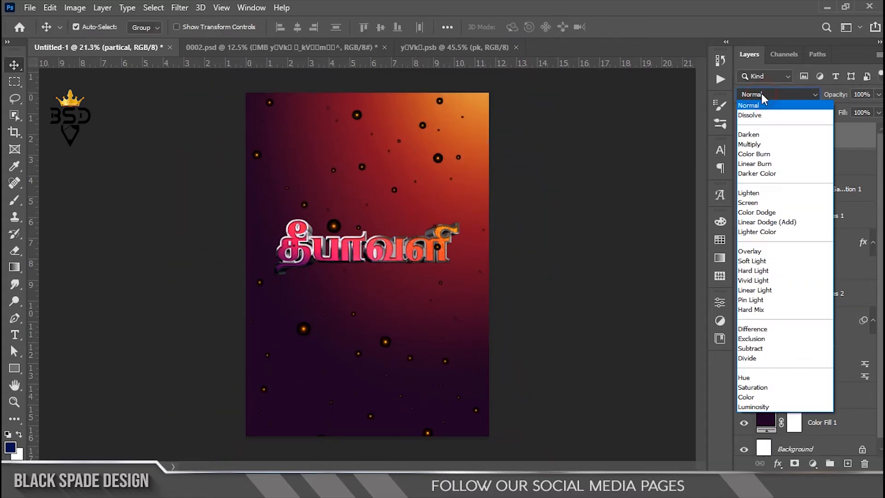
left_click(748, 203)
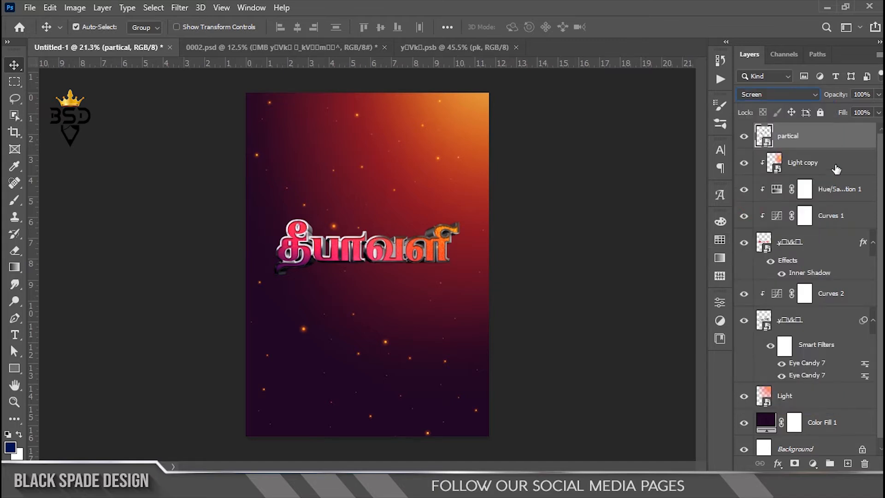
Open the star image from the Diwali folder as a separate document
scroll(348, 263, "up", 3)
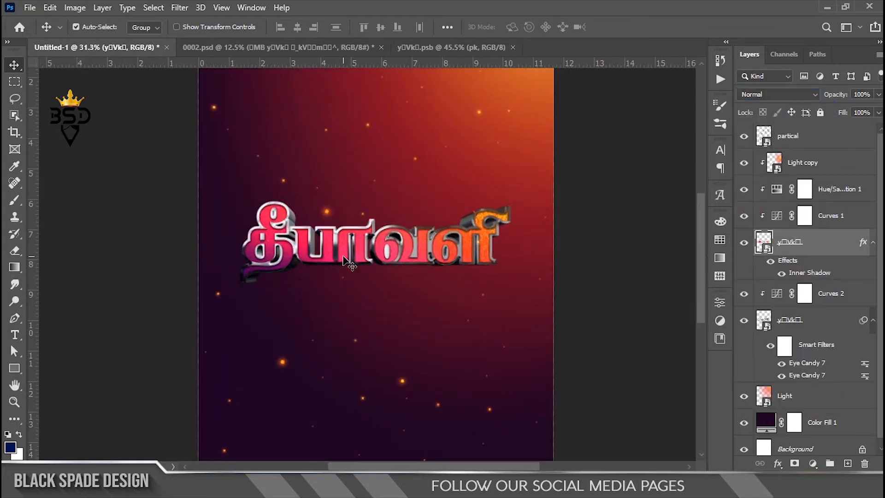
key("alt+Tab")
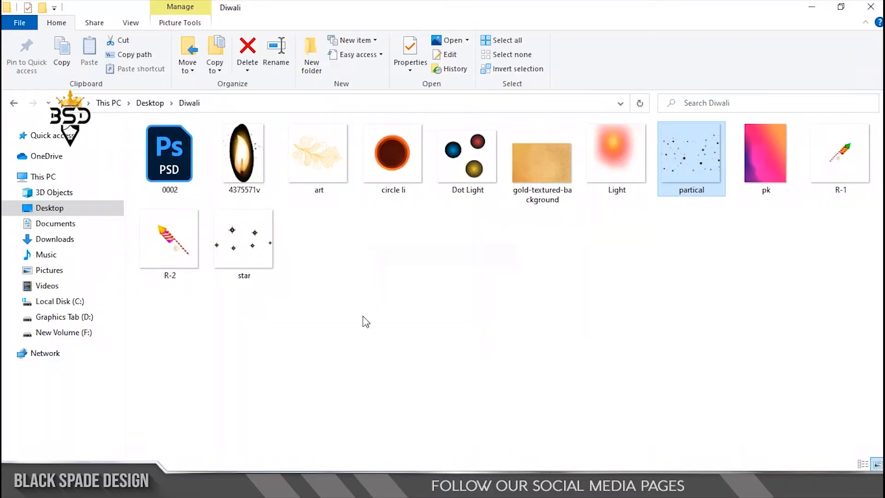
left_click(236, 253)
mouse_move(251, 249)
left_mouse_down()
mouse_move(464, 401)
mouse_move(449, 491)
mouse_move(626, 45)
left_mouse_up()
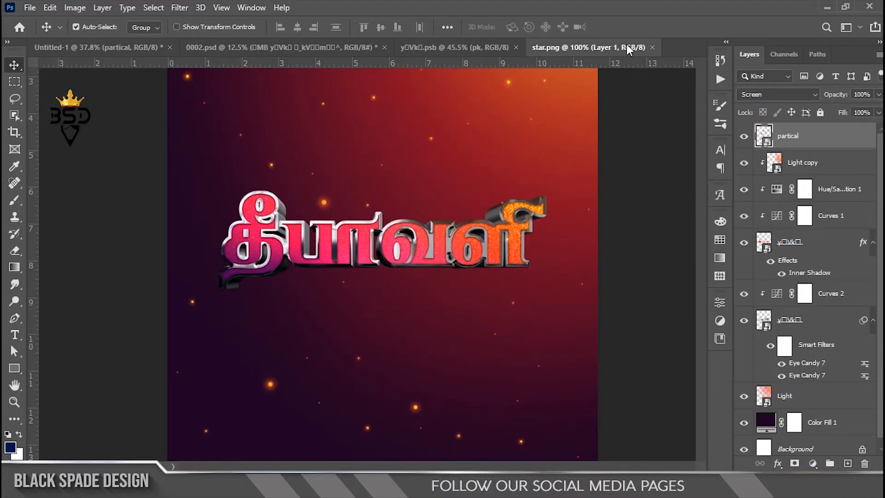
Lasso the large upper-left star in star.png and put it on its own new layer
left_click(15, 99)
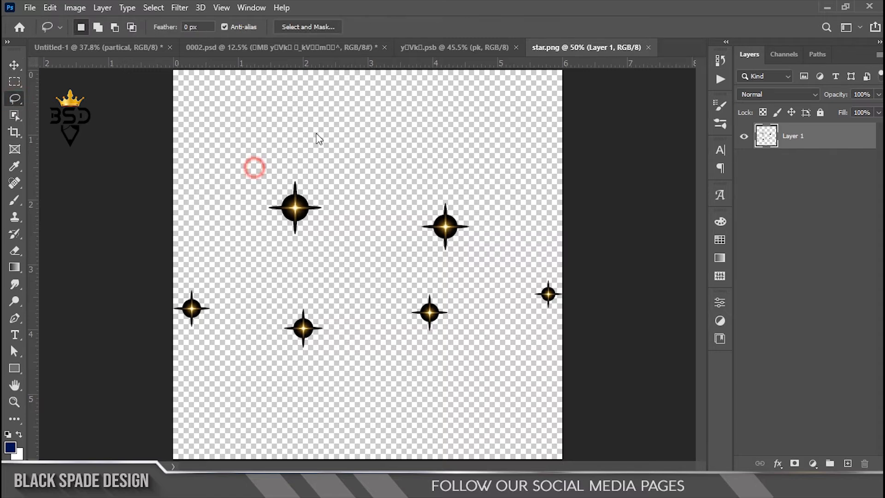
left_click_drag(285, 173, 297, 206)
right_click(297, 206)
left_click(336, 301)
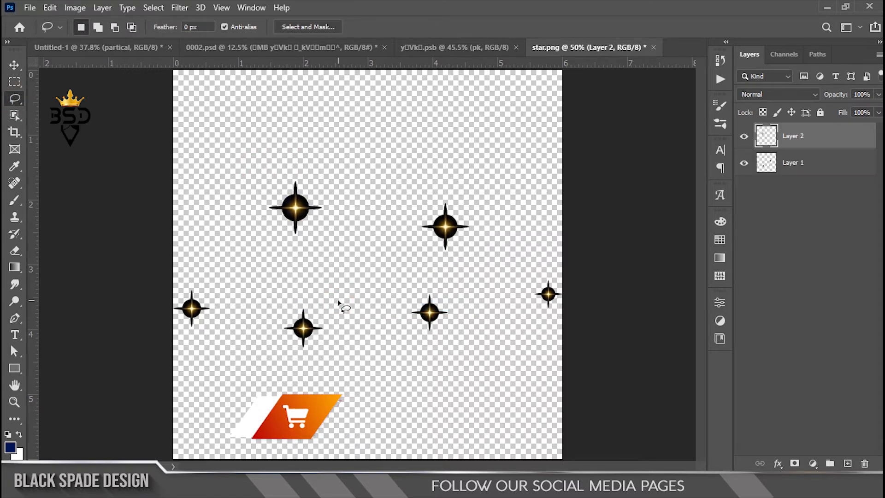
Bring the isolated star into the Untitled-1 poster and drop it over the upper part of the lettering
key("v")
left_click_drag(295, 207, 185, 93)
left_click_drag(337, 212, 338, 215)
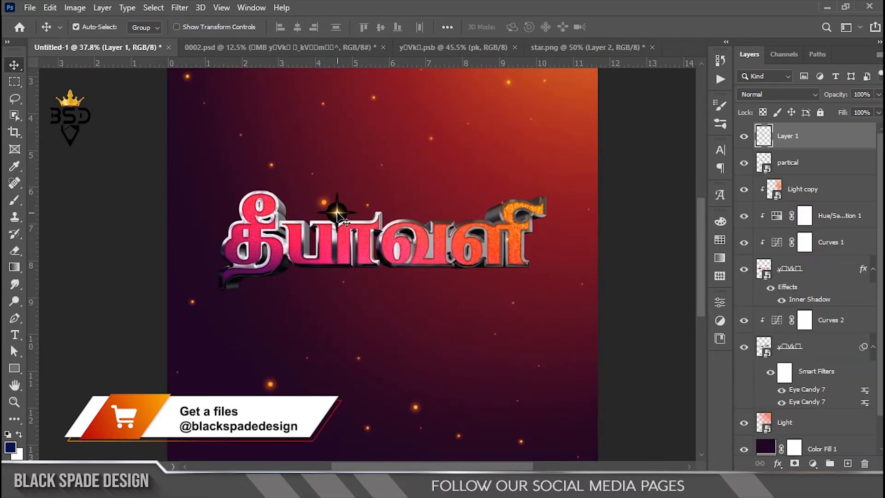
Close the lettering .psb and star.png documents, discarding the star.png changes, and return to the Untitled-1 poster
left_click(382, 47)
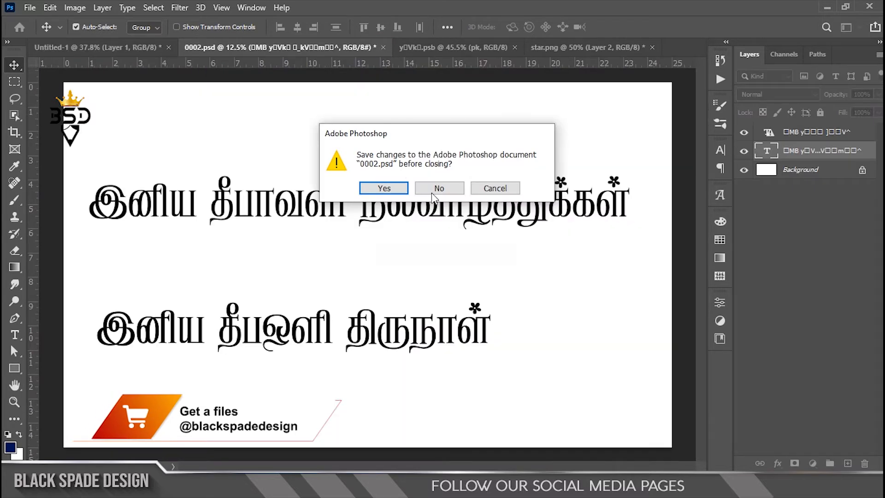
left_click(494, 188)
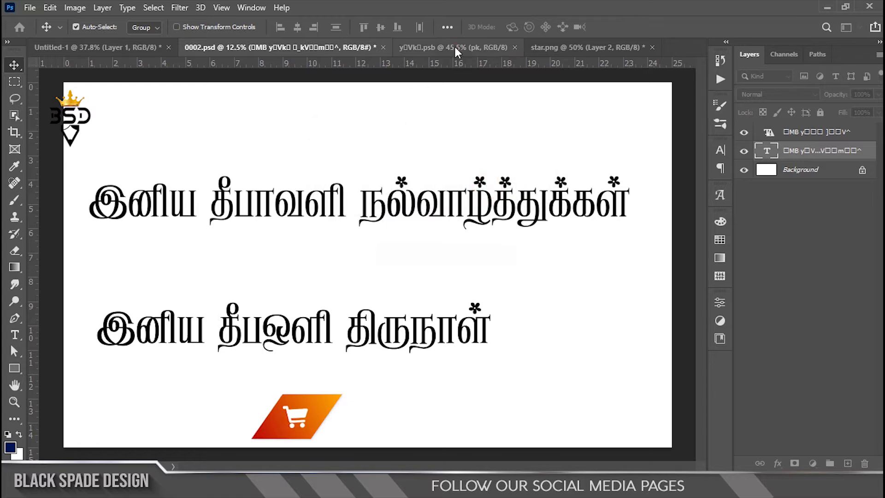
left_click(455, 47)
left_click(513, 47)
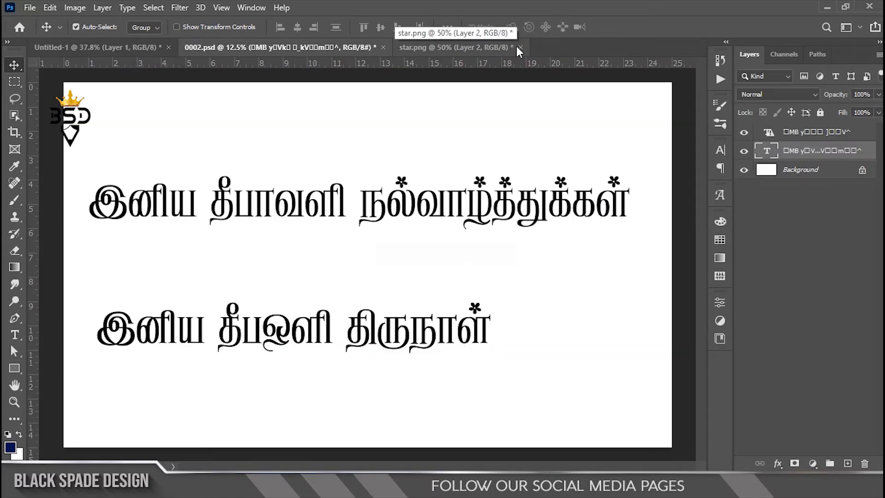
left_click(519, 47)
left_click(438, 188)
left_click(113, 46)
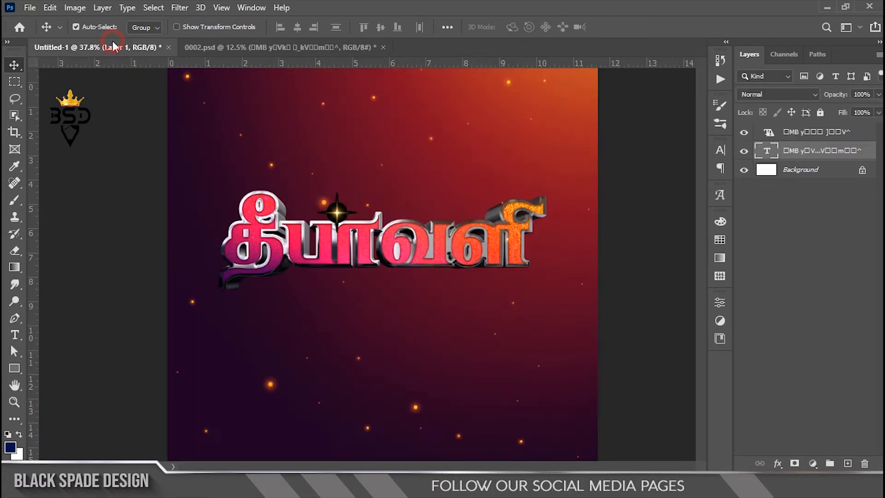
Set the star layer to Screen blending and fit it on the last letter's upper-right tip at 126.79% scale
left_click(746, 95)
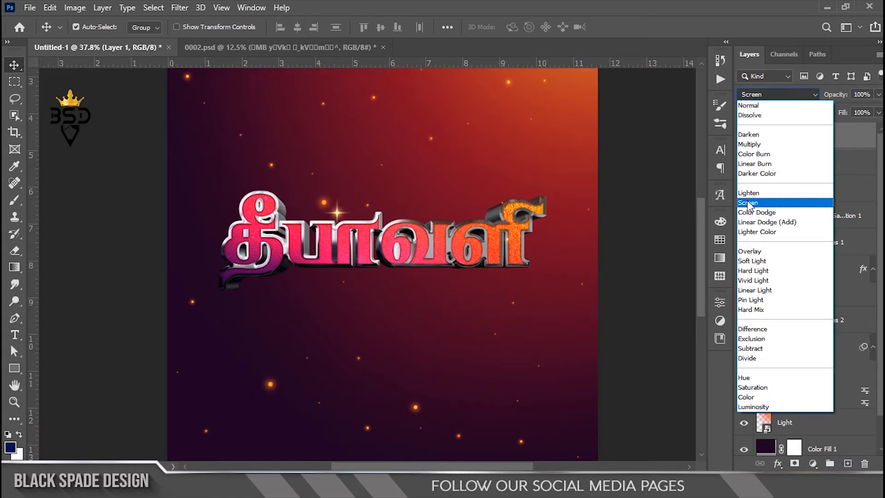
left_click(747, 202)
key("ctrl+t")
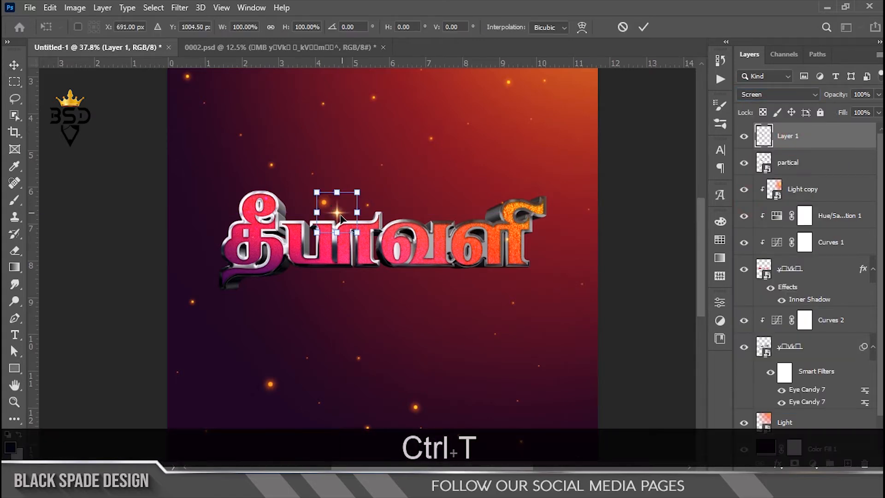
scroll(340, 215, "up", 5)
left_click_drag(336, 215, 703, 203)
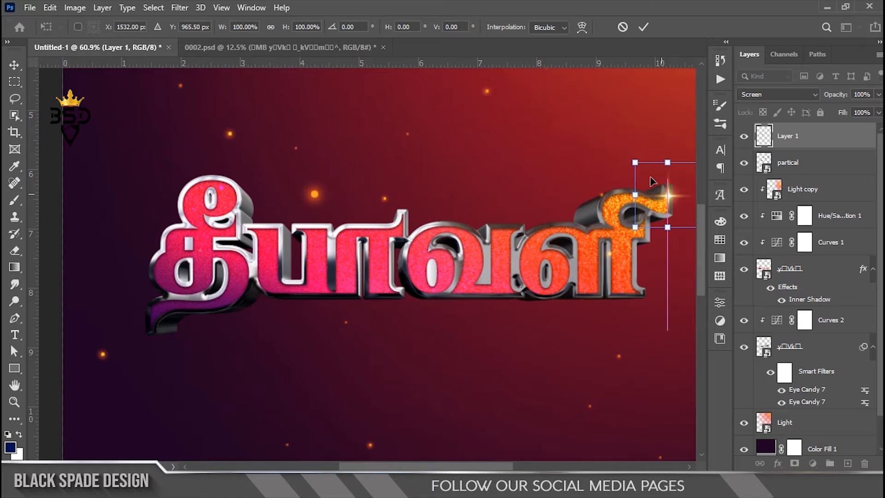
left_click_drag(635, 162, 625, 156)
key("Return")
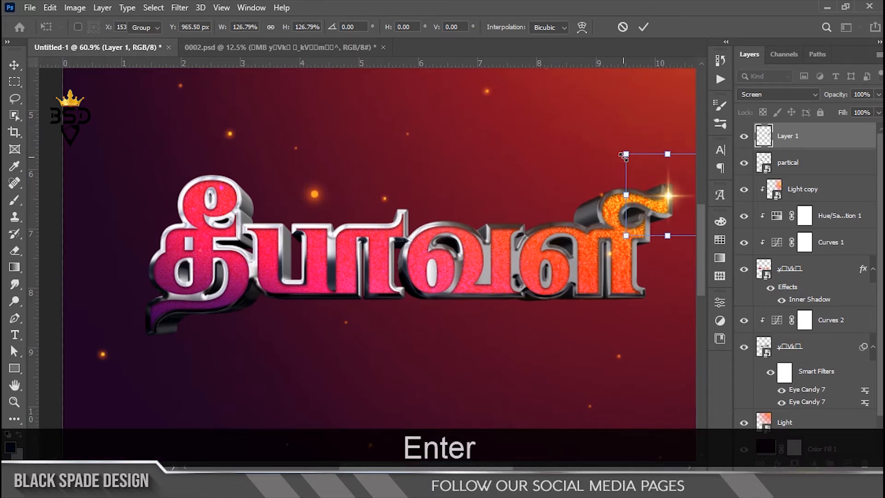
Lower the Light copy layer's opacity to 71%
scroll(657, 182, "up", 2)
left_click_drag(657, 182, 556, 201)
scroll(579, 243, "down", 3)
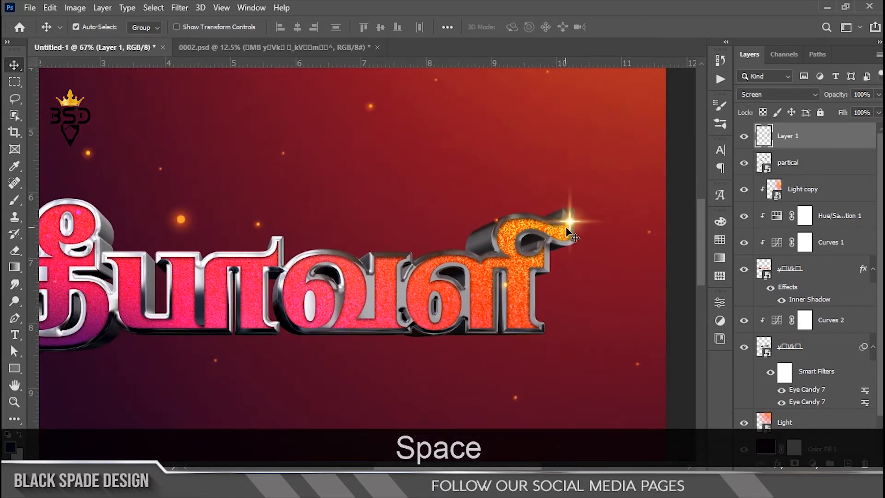
scroll(571, 235, "up", 3)
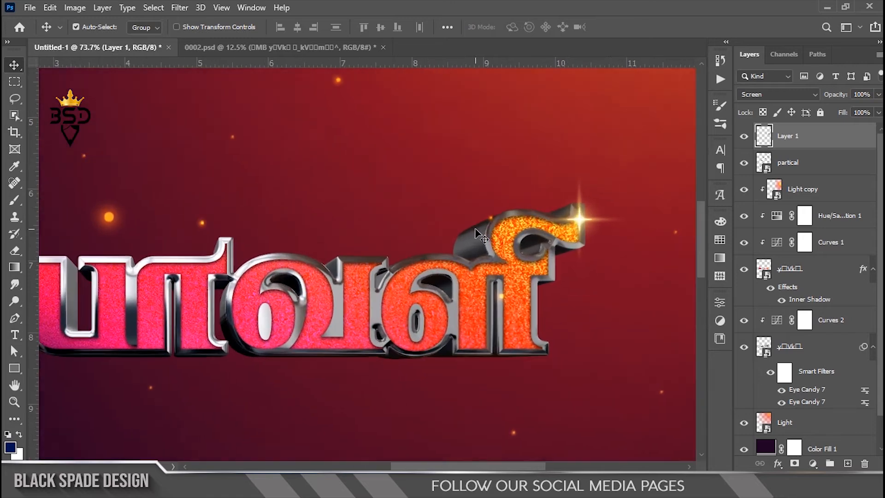
scroll(440, 233, "up", 2)
left_click_drag(440, 233, 449, 242)
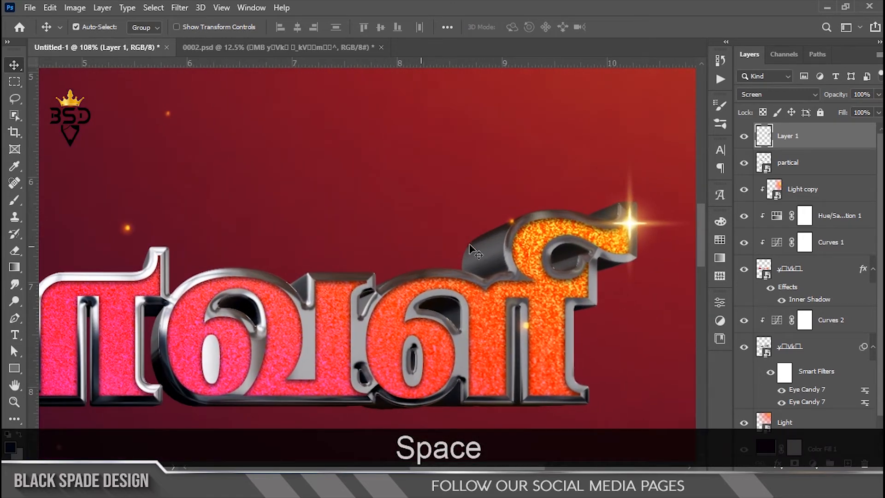
scroll(474, 245, "down", 3)
left_click(800, 190)
scroll(435, 223, "down", 4)
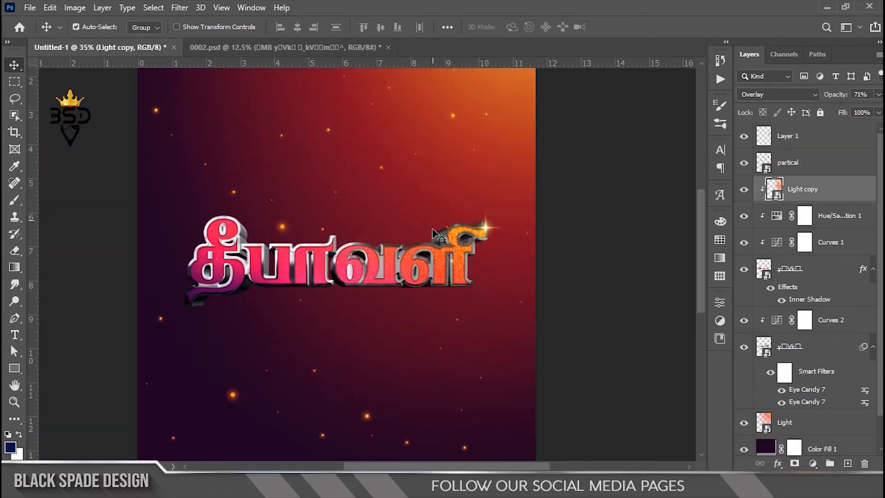
Duplicate the star layer twice, placing one copy on the raised tip mid-word and another on top of the first letter
scroll(435, 230, "up", 3)
scroll(515, 226, "up", 2)
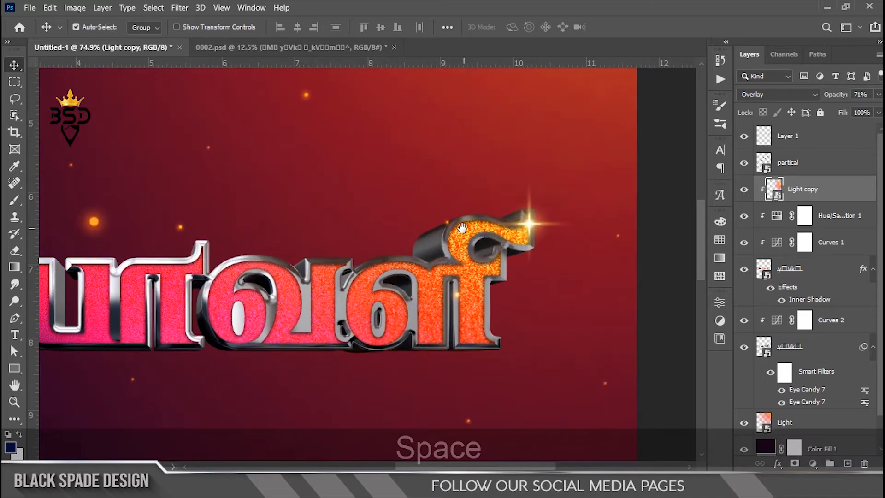
left_click_drag(462, 231, 485, 295)
left_click(791, 141)
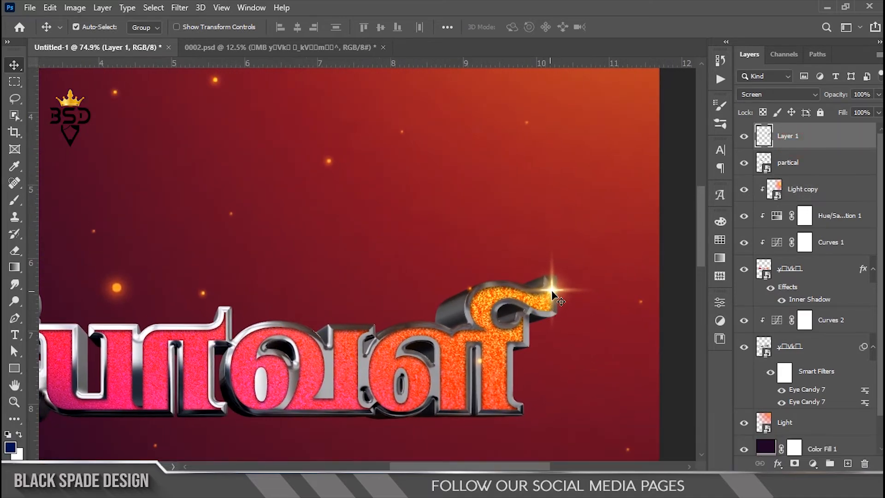
left_click_drag(552, 295, 147, 235)
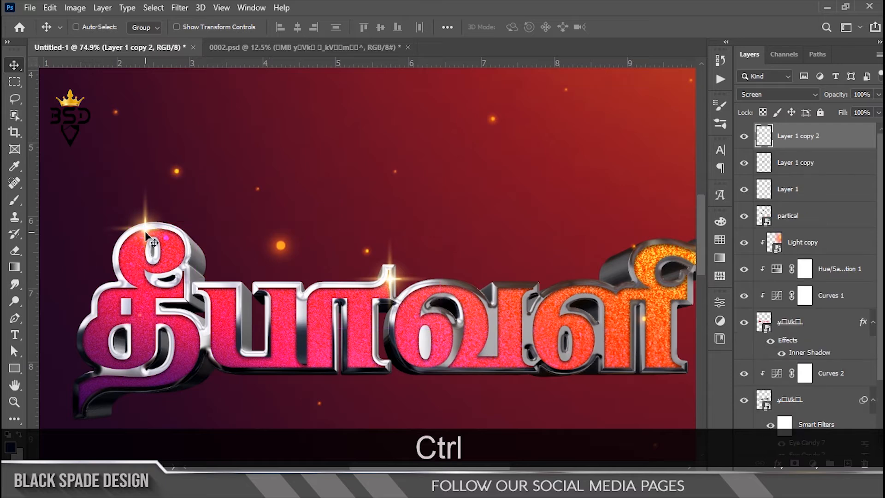
Rotate the star copy on the first letter and shift it to the right edge of the letter's upper loop
key("ctrl+t")
left_click_drag(208, 307, 254, 148)
left_click_drag(154, 239, 194, 250)
key("Return")
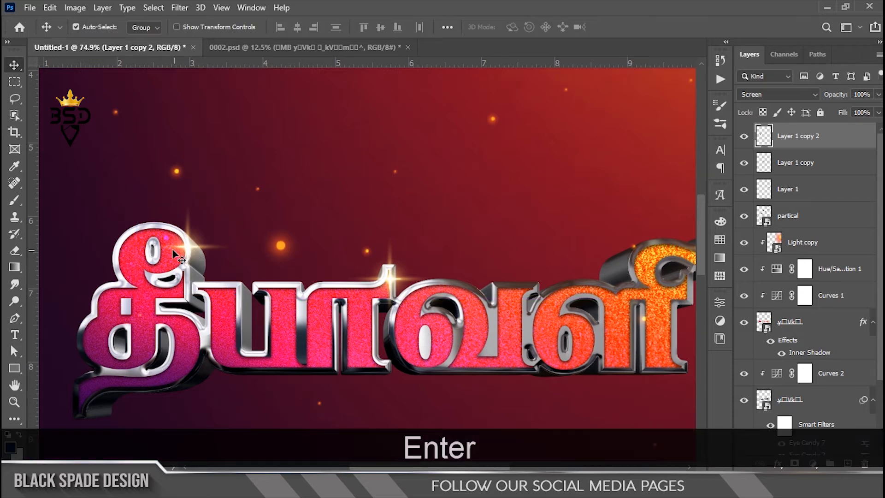
Shift the star on the first letter toward red in the midtones with Color Balance
scroll(189, 247, "up", 2)
key("ctrl+b")
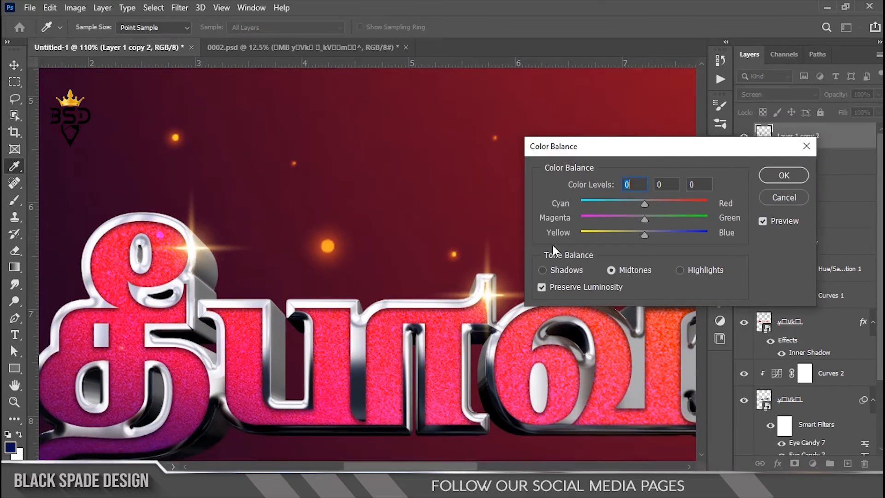
left_click_drag(643, 219, 626, 234)
left_click_drag(644, 203, 667, 203)
left_click(783, 175)
key("v")
Apply Color Balance levels of +34, -46 and +17 to the midtones of the star on the raised mid-word tip
right_click(488, 300)
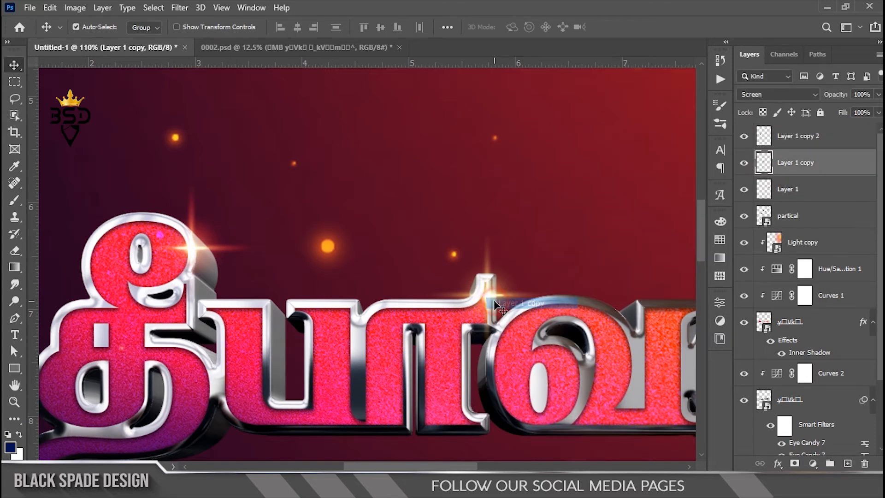
left_click(497, 304)
key("ctrl+b")
left_click_drag(629, 219, 654, 236)
left_click_drag(659, 206, 672, 204)
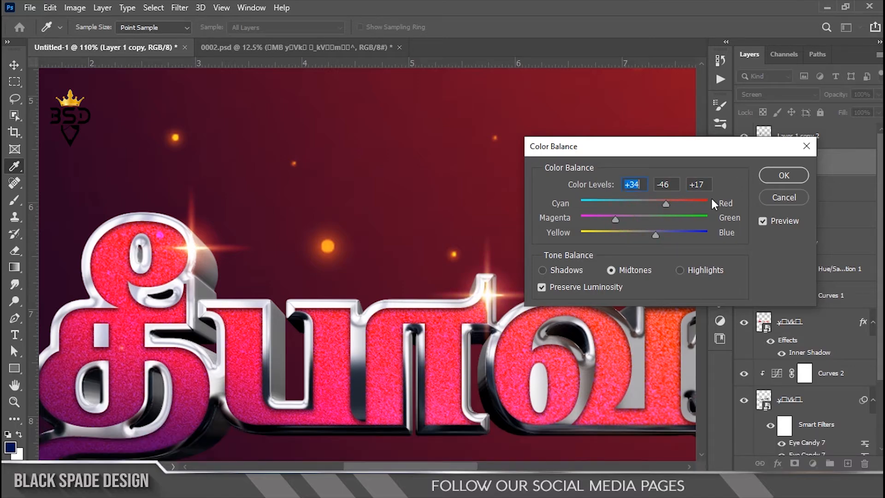
left_click(768, 179)
Move the star from the raised mid-word tip down onto the left rim of the letter வ
scroll(502, 247, "down", 4)
key("space")
left_click_drag(351, 239, 43, 203)
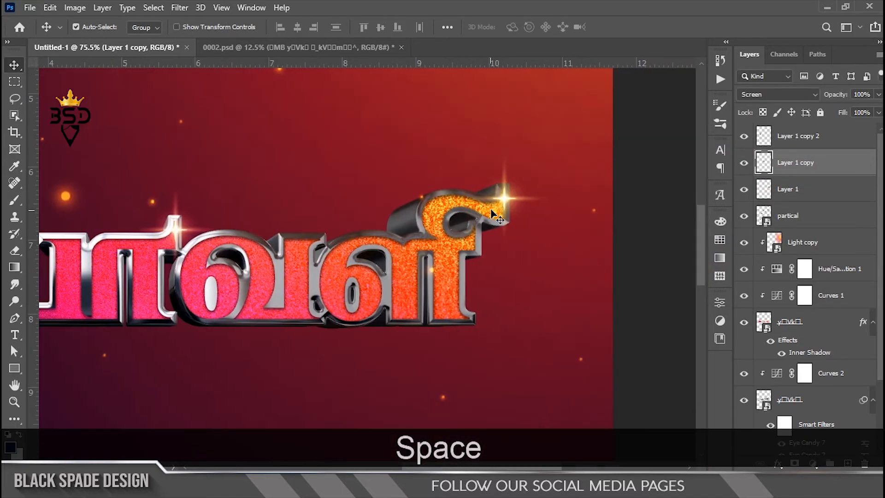
scroll(456, 258, "down", 3)
scroll(286, 267, "up", 2)
right_click(234, 235)
left_click(244, 236)
scroll(242, 242, "up", 2)
left_click_drag(229, 248, 233, 310)
scroll(231, 296, "up", 3)
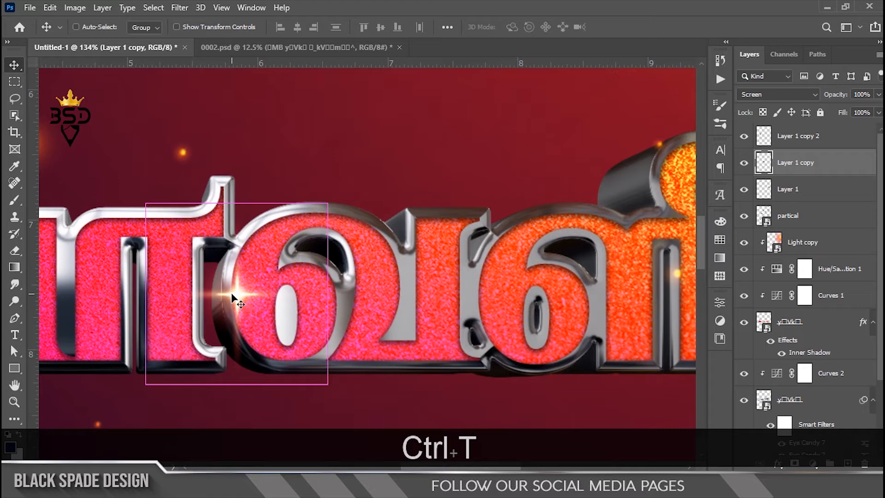
Scale the star on the left rim of வ down slightly with Free Transform
key("ctrl+t")
left_click_drag(317, 207, 298, 231)
key("Return")
scroll(299, 252, "down", 1)
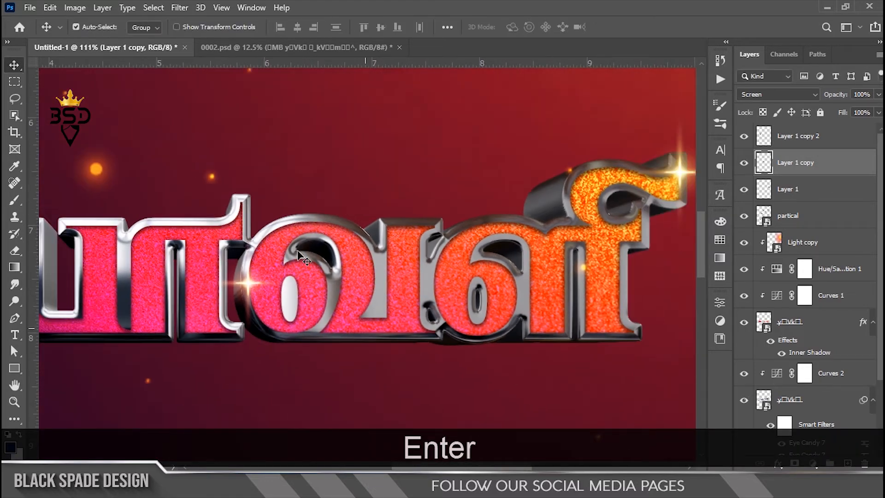
scroll(298, 251, "down", 8)
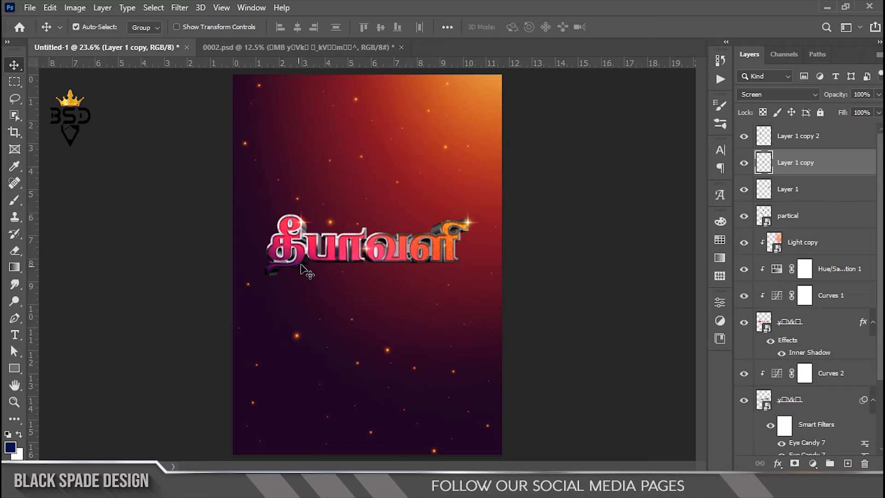
scroll(304, 270, "down", 2)
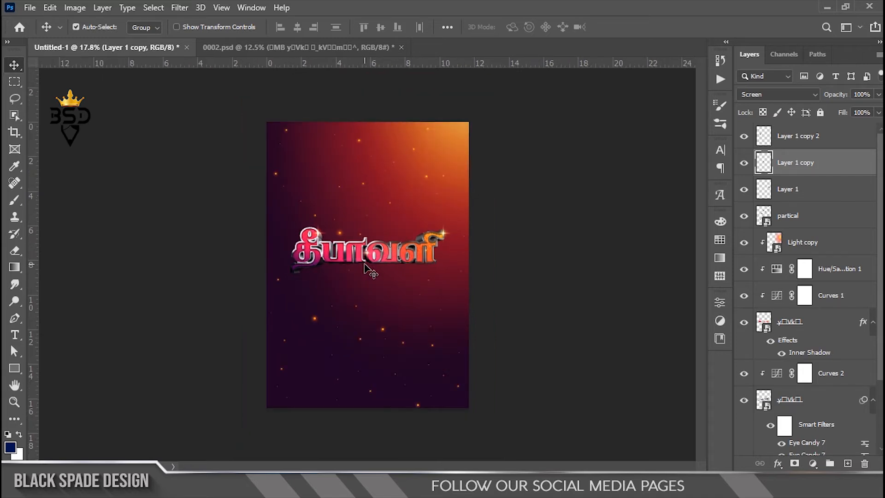
With Color Fill 1 active, outline a long diagonal shadow from the lettering's base to the poster's lower-left corner using the Polygonal Lasso
scroll(369, 270, "up", 3)
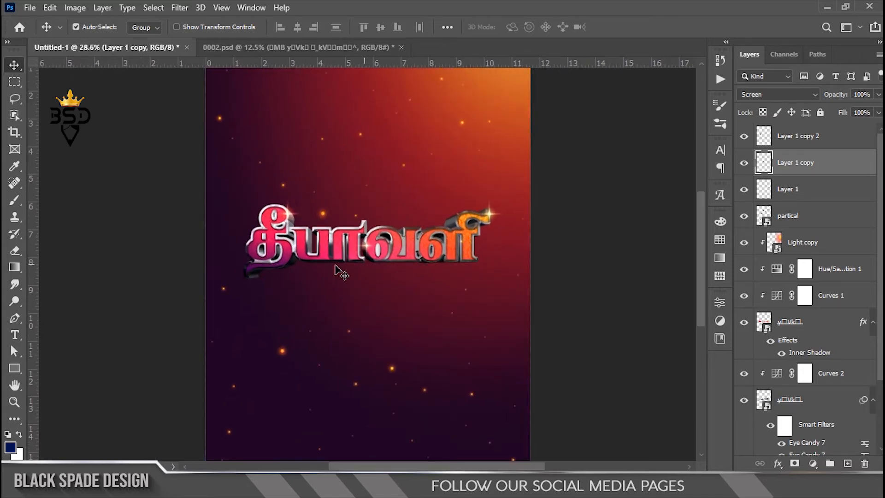
scroll(335, 266, "up", 1)
key("space")
left_click_drag(336, 263, 338, 254)
scroll(806, 285, "down", 4)
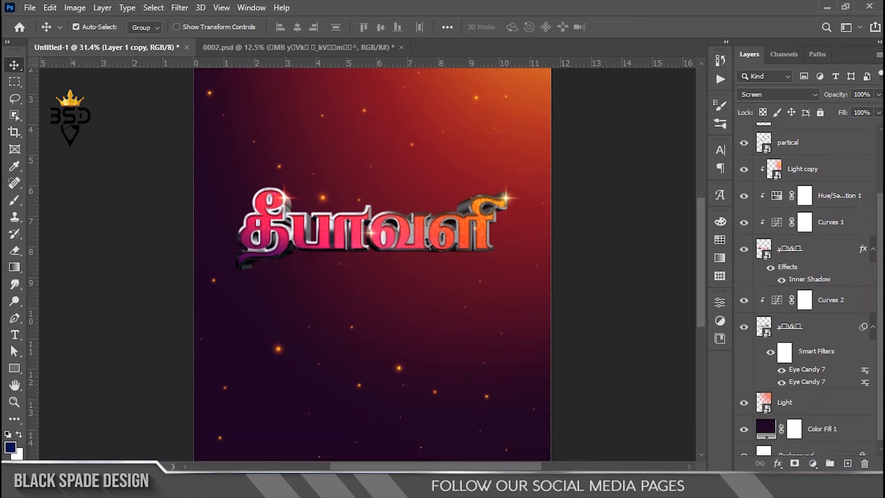
left_click(839, 423)
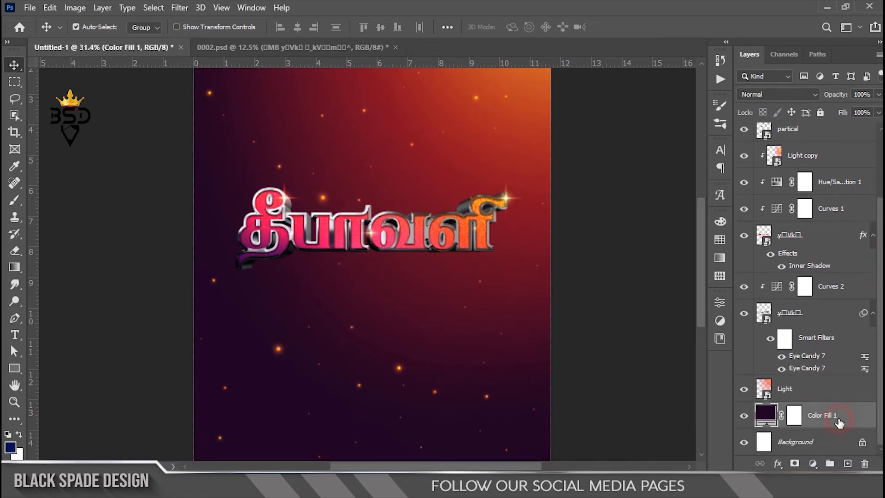
left_click(14, 99)
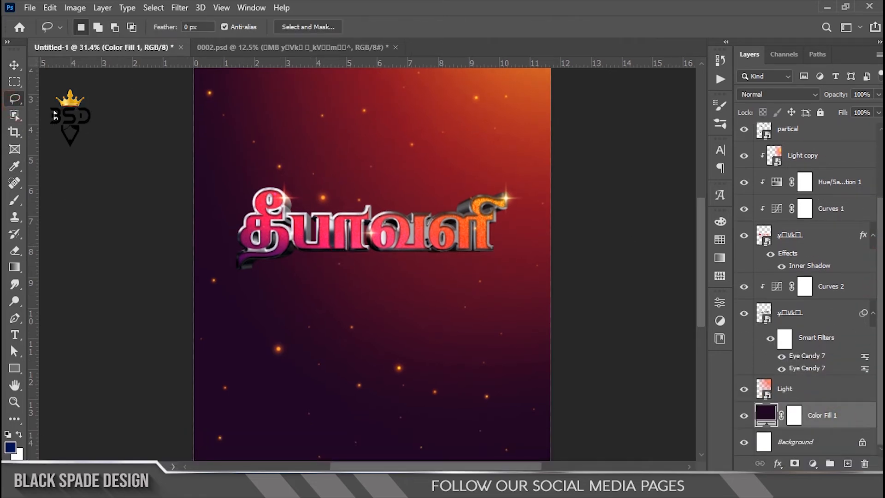
scroll(253, 302, "down", 3)
key("space")
scroll(295, 311, "down", 4)
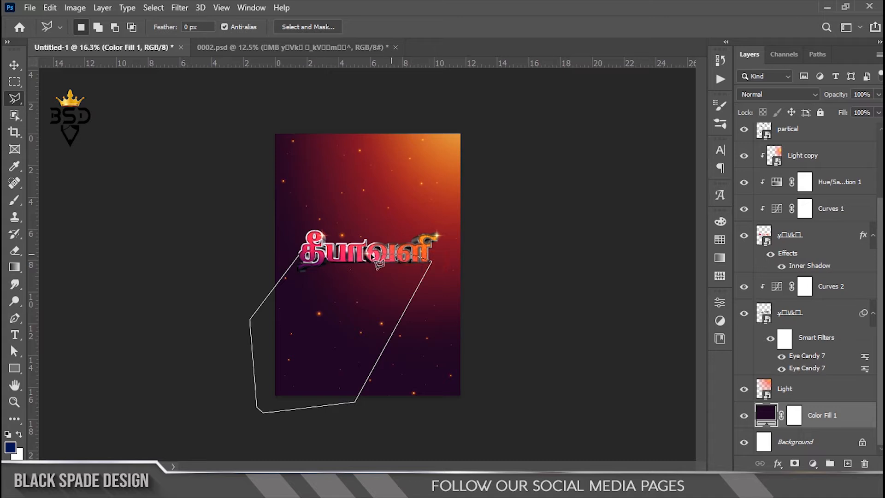
left_click(300, 253)
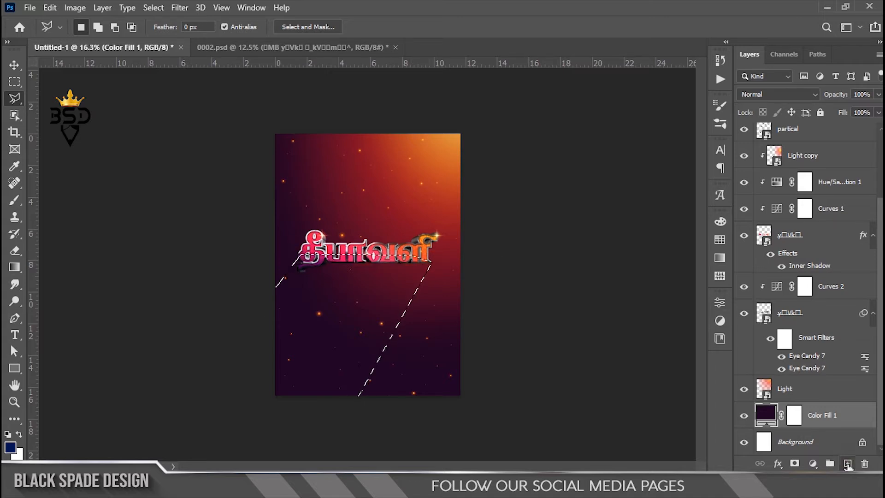
Fill the shadow selection with dark maroon on a new layer, deselect it, and place that layer above the Light layer
left_click(848, 464)
left_click(18, 455)
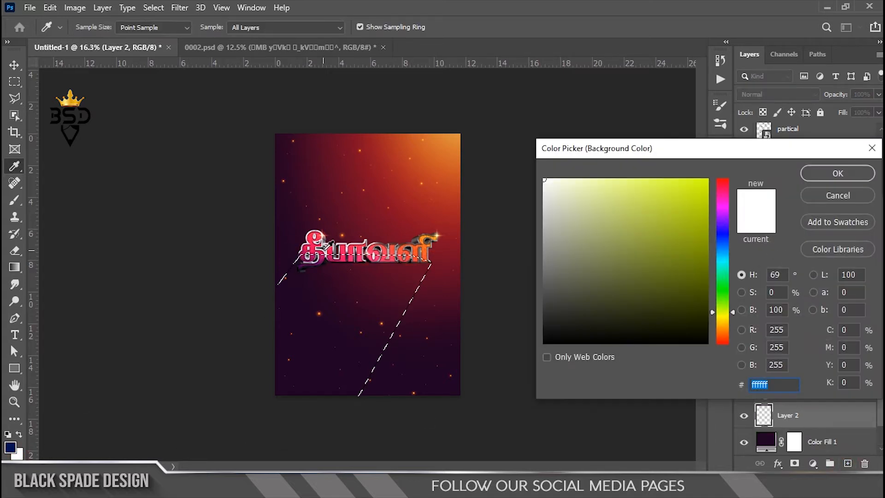
left_click(352, 272)
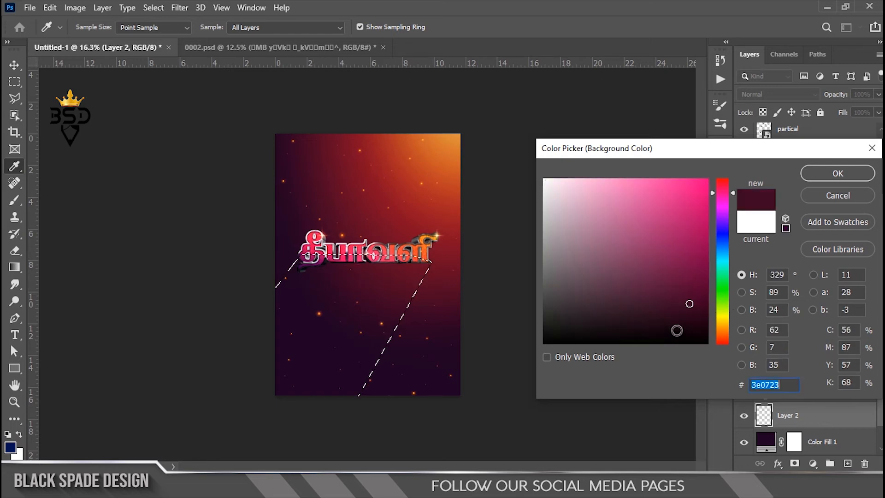
left_click_drag(689, 303, 692, 322)
left_click(838, 173)
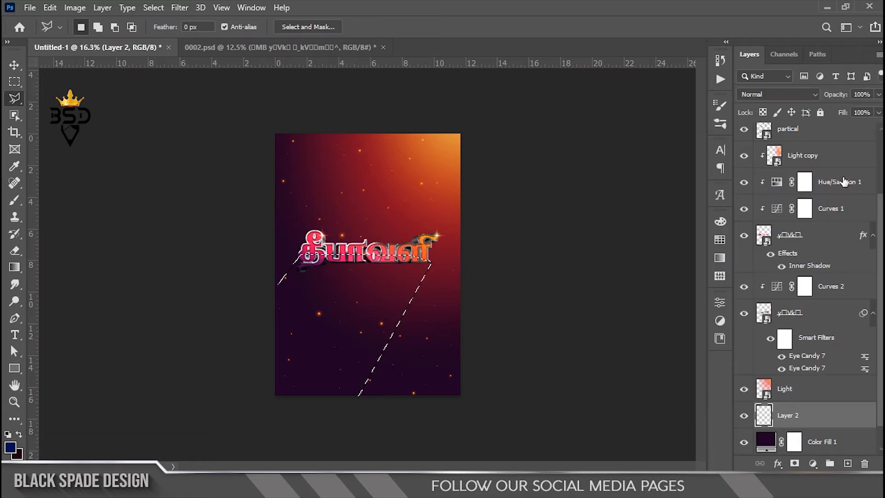
key("ctrl+BackSpace")
key("ctrl+d")
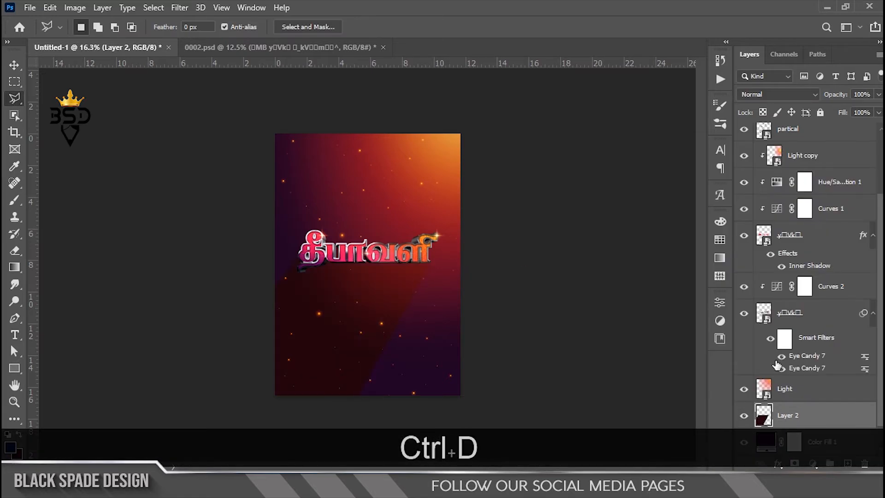
left_click_drag(787, 421, 785, 380)
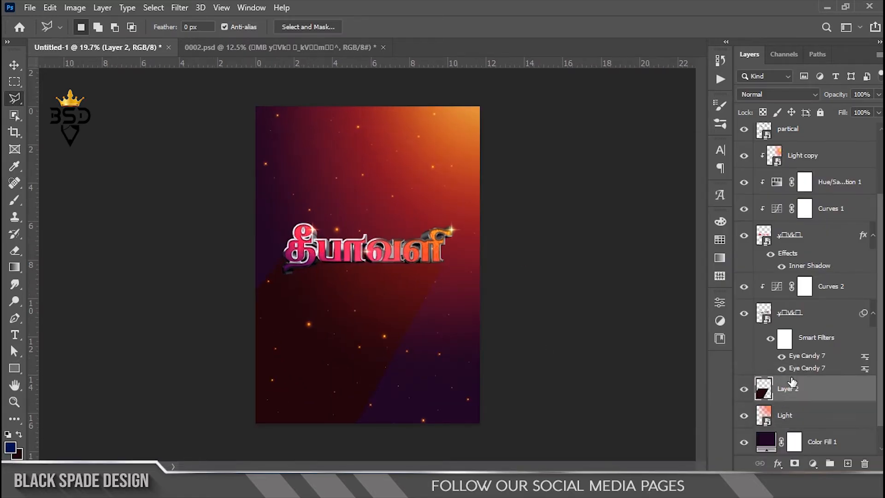
Trim the shadow's right side along a steeper inward diagonal from the last letter's bottom corner by deleting a Polygonal Lasso selection
scroll(393, 314, "up", 1)
scroll(393, 314, "up", 4)
left_click_drag(371, 332, 426, 187)
scroll(424, 185, "down", 2)
left_click_drag(344, 182, 347, 225)
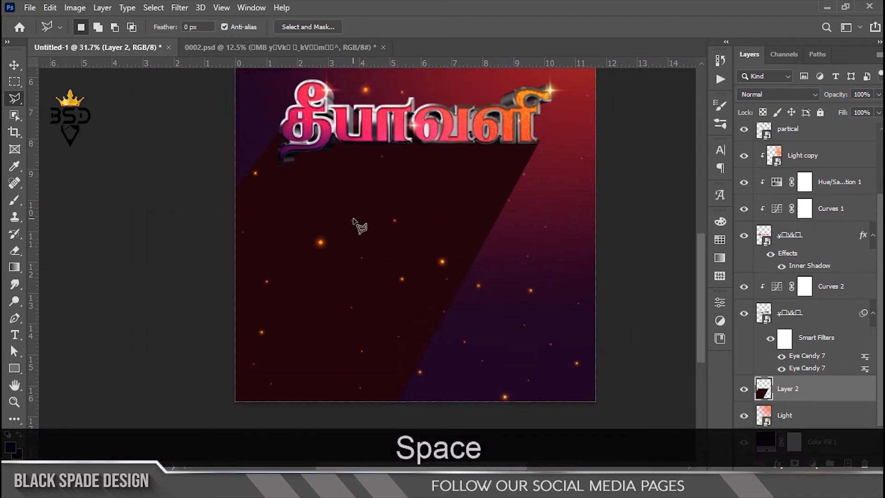
scroll(557, 178, "up", 7)
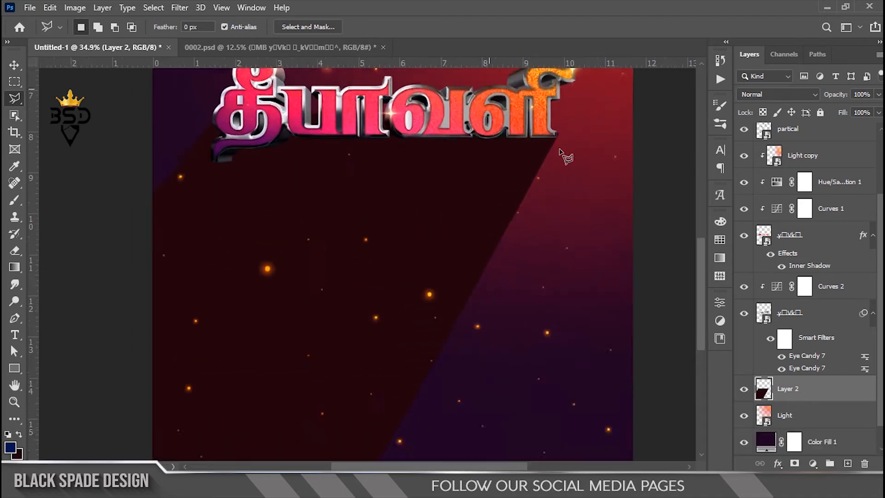
scroll(570, 137, "up", 3)
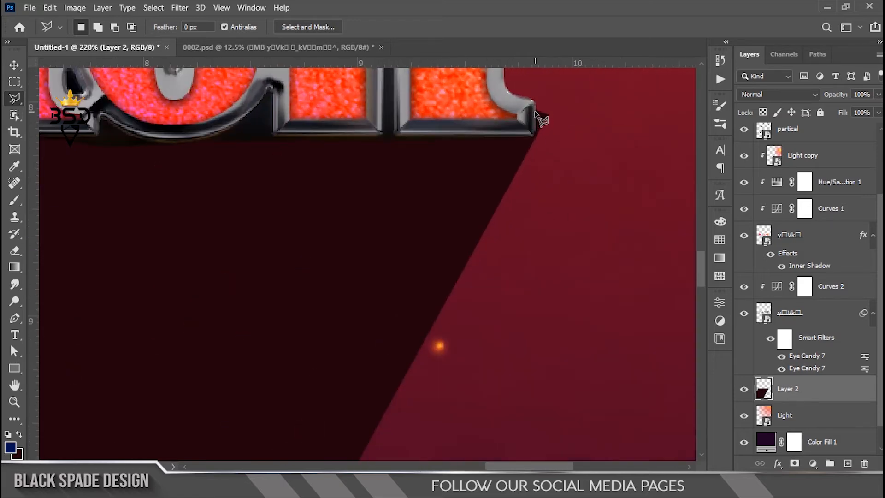
left_click(537, 110)
scroll(431, 292, "down", 5)
left_click_drag(381, 334, 507, 158)
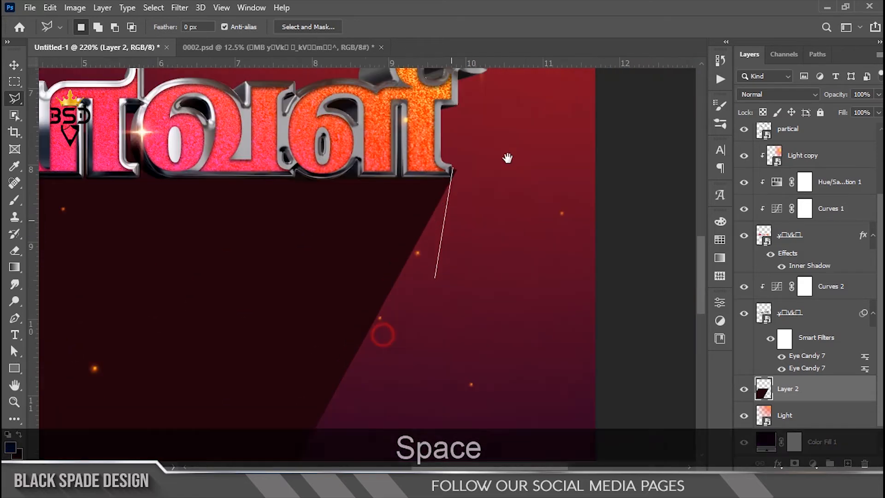
scroll(379, 259, "down", 5)
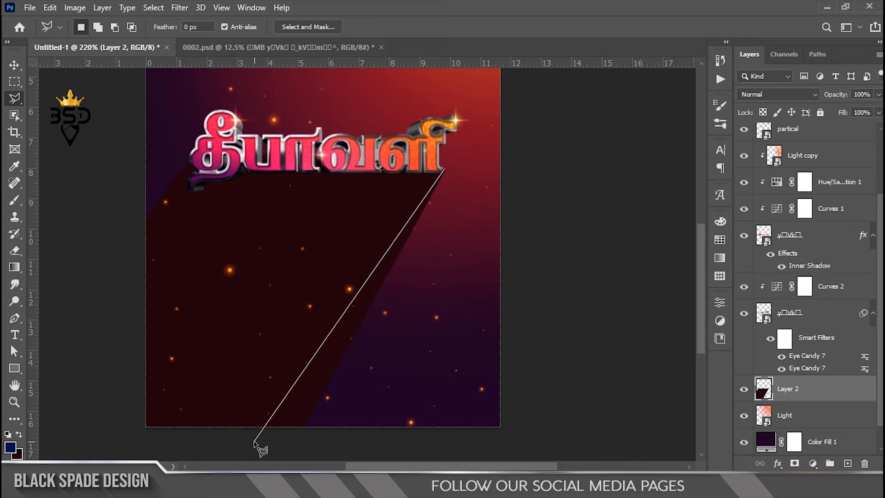
left_click(454, 357)
left_click(486, 209)
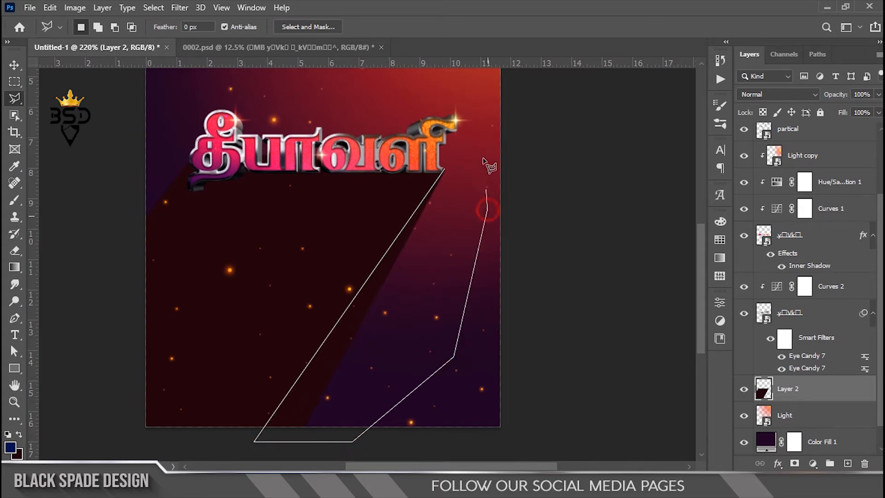
left_click(446, 169)
key("Delete")
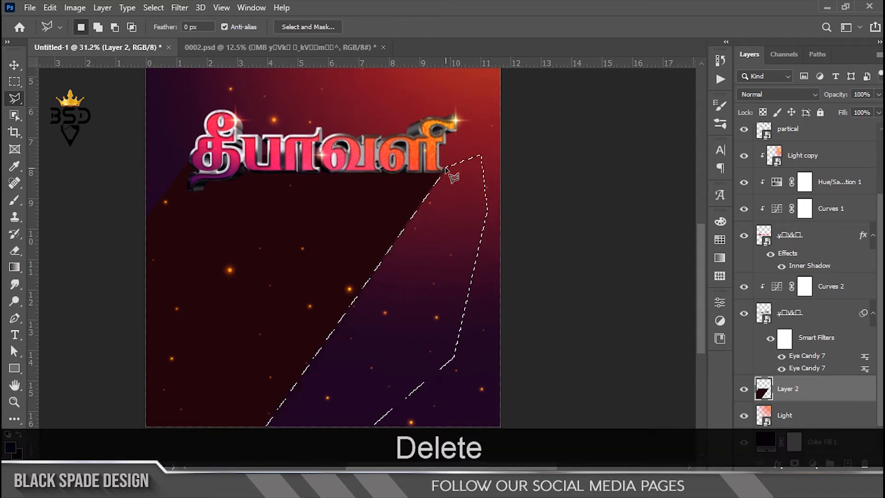
key("ctrl+d")
Add a Normal-mode Color Overlay at 100% opacity to the shadow layer using the near-black maroon 140207
scroll(186, 157, "up", 6)
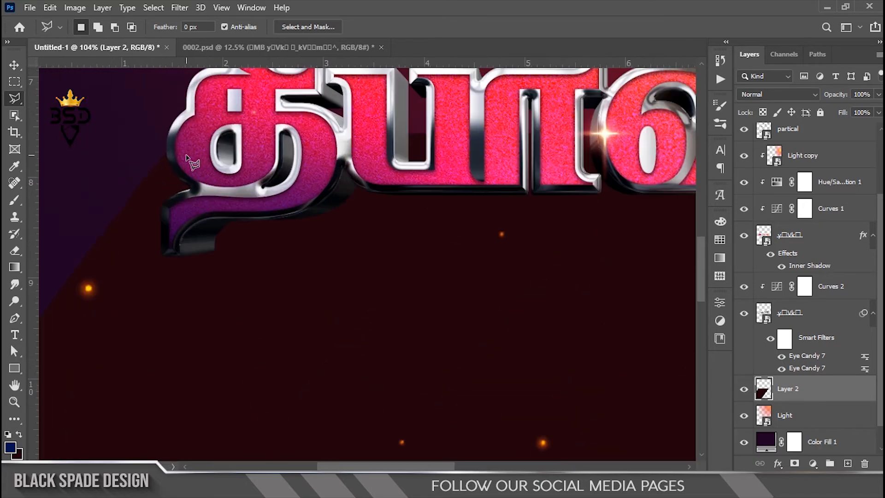
scroll(192, 176, "down", 6)
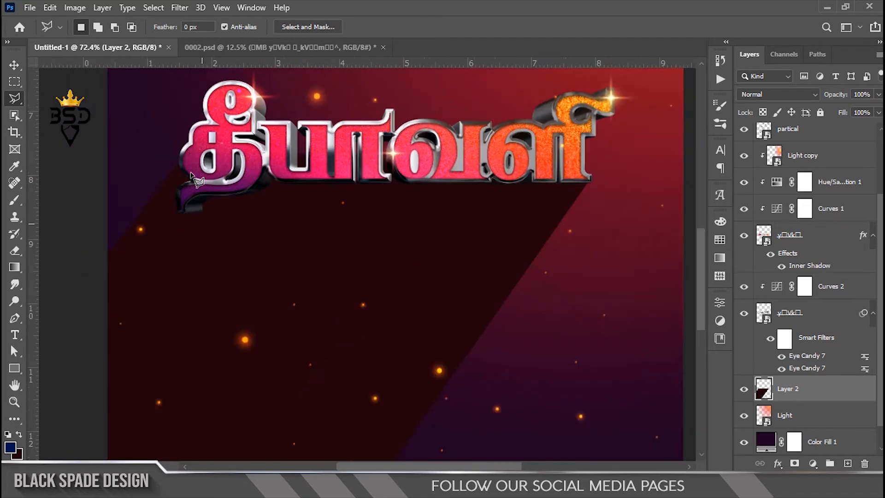
scroll(267, 176, "down", 3)
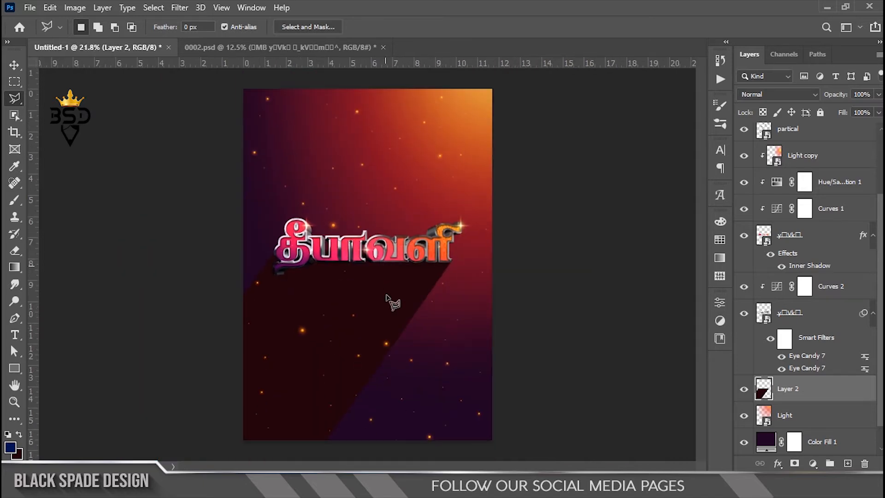
scroll(387, 282, "up", 4)
key("v")
left_click(777, 463)
left_click(821, 413)
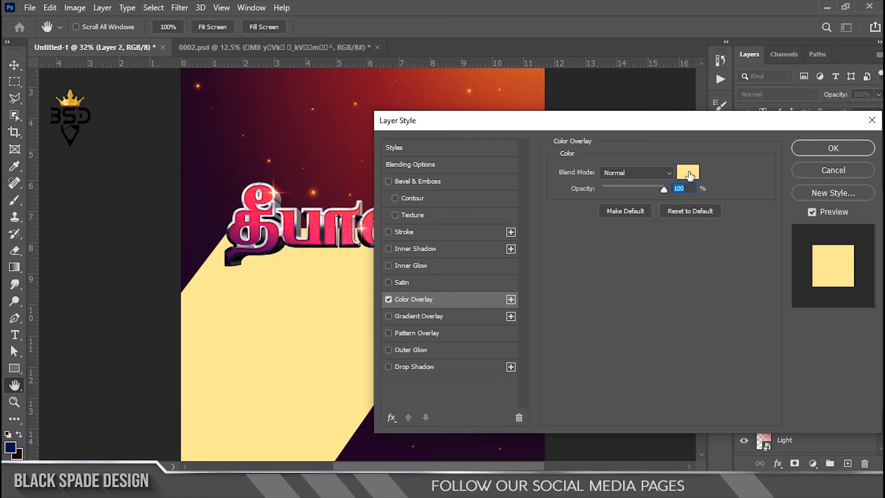
left_click(689, 176)
left_click(18, 457)
left_click(691, 327)
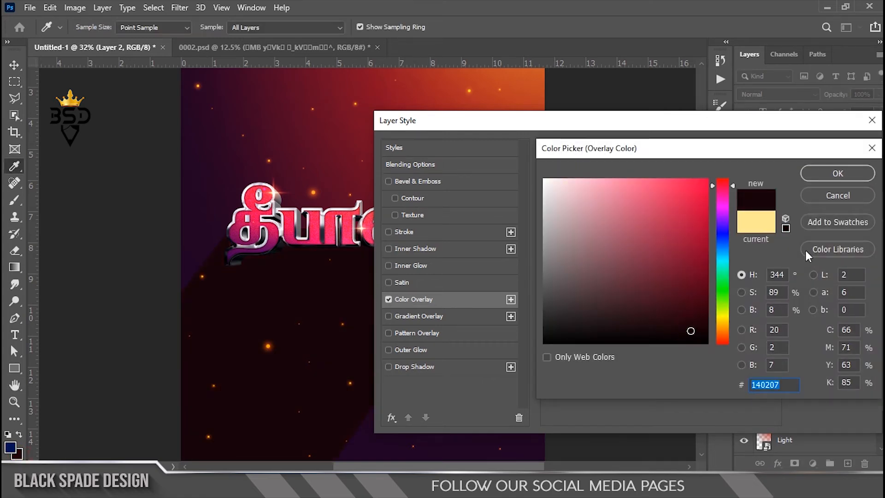
left_click(838, 174)
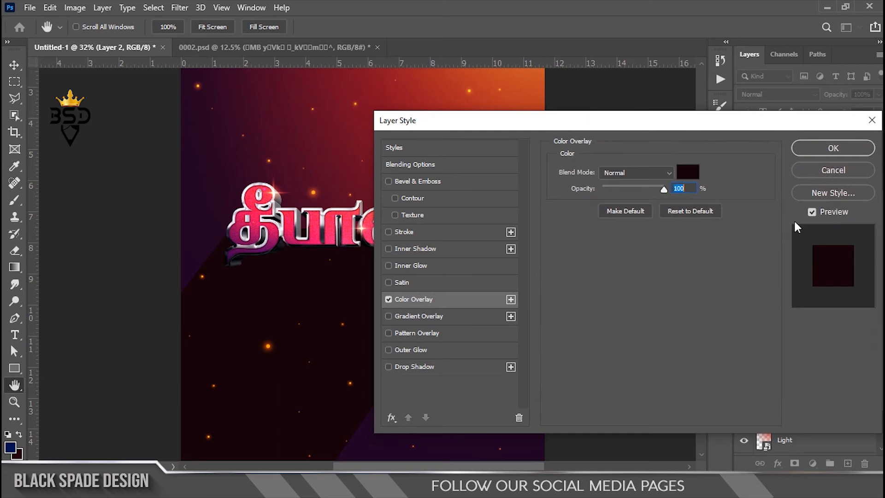
left_click(832, 148)
key("v")
key("ctrl+0")
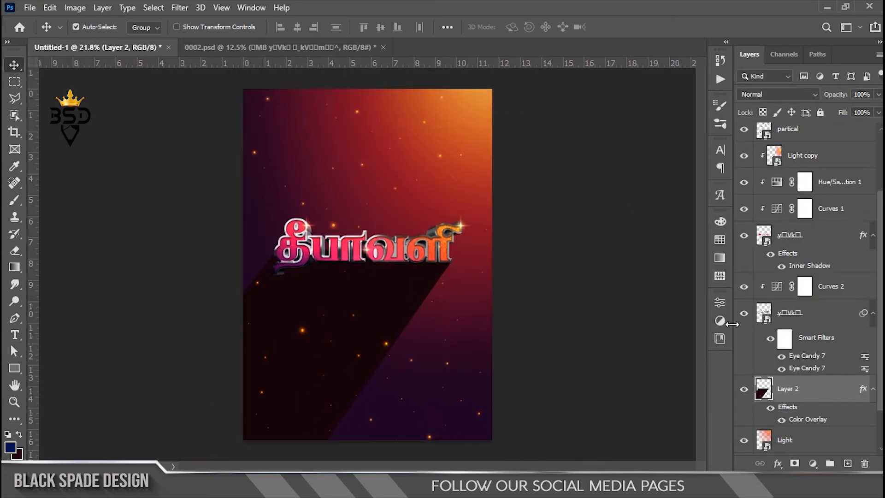
Scale the lettering layers from Light copy down to the shadow Layer 2 to about 106% and shift them slightly right
left_click(873, 313)
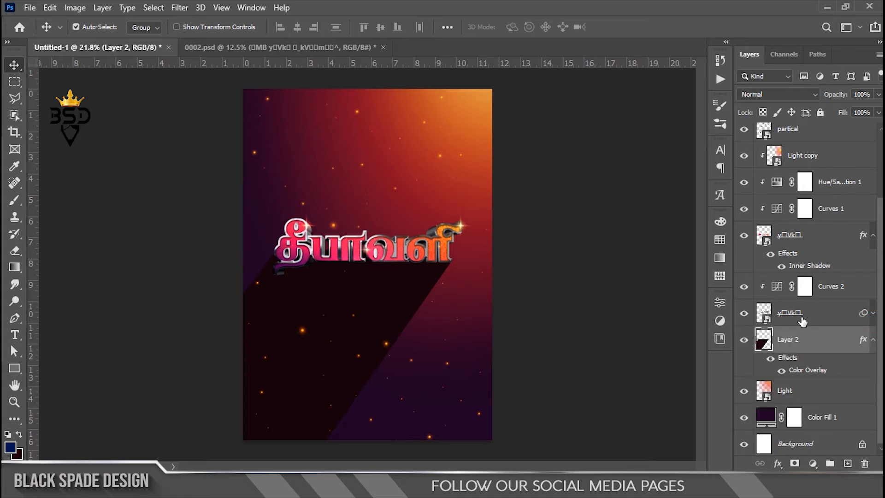
left_click(803, 162, "shift")
key("ctrl+t")
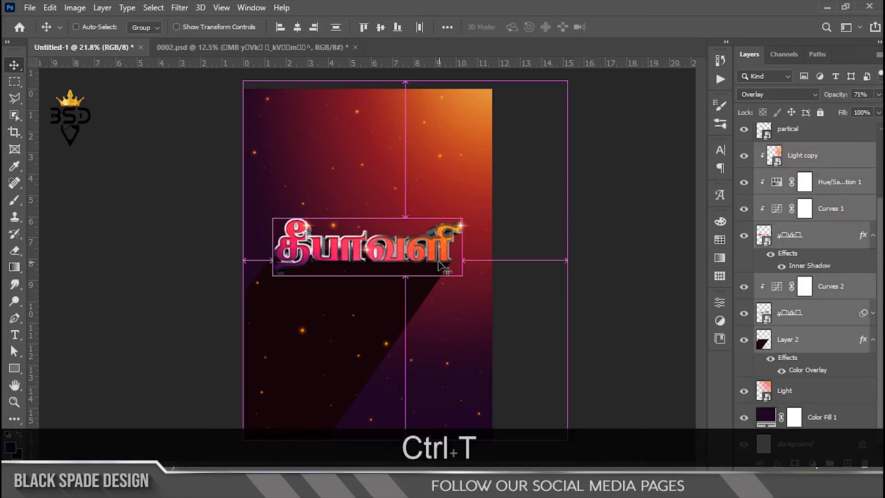
scroll(535, 231, "down", 3)
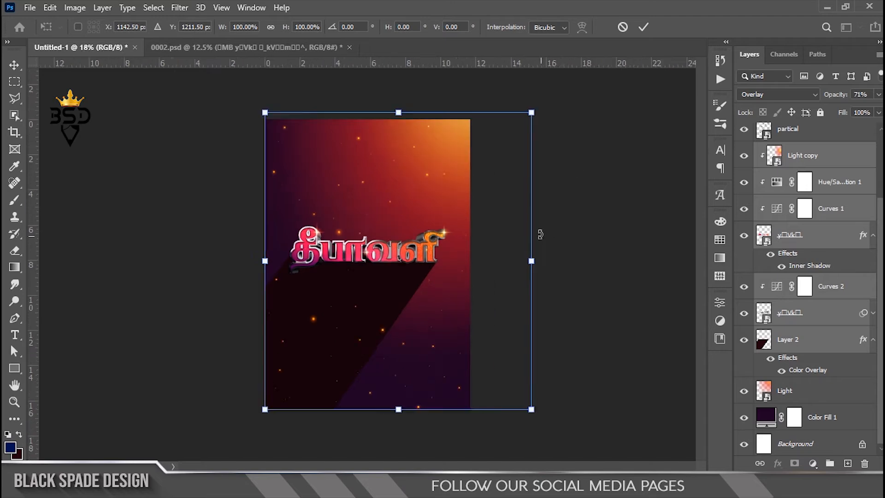
left_click_drag(517, 124, 527, 130)
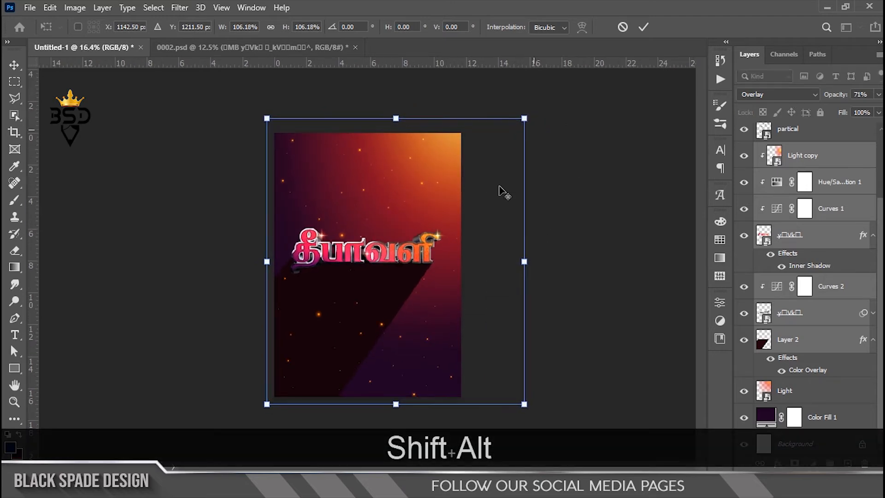
key("Right")
key("Right")
key("Right")
key("Right")
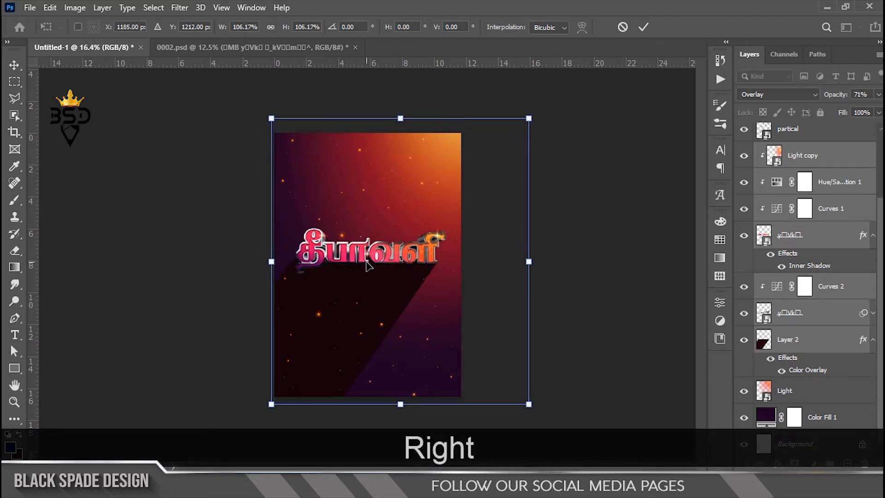
key("Left")
key("Left")
key("Return")
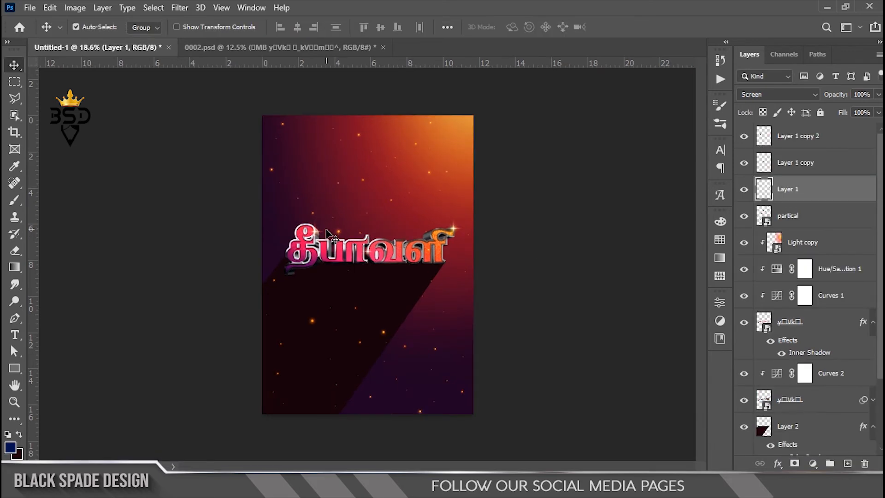
With Layer 1 copy 2 active in the poster, copy the word இனிய from the upper text line in 0002.psd
scroll(348, 293, "up", 2)
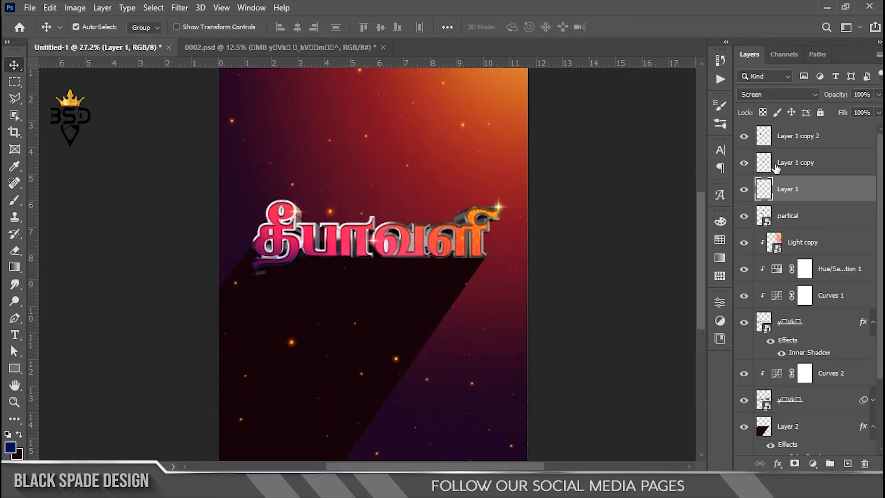
left_click(791, 138)
left_click(305, 47)
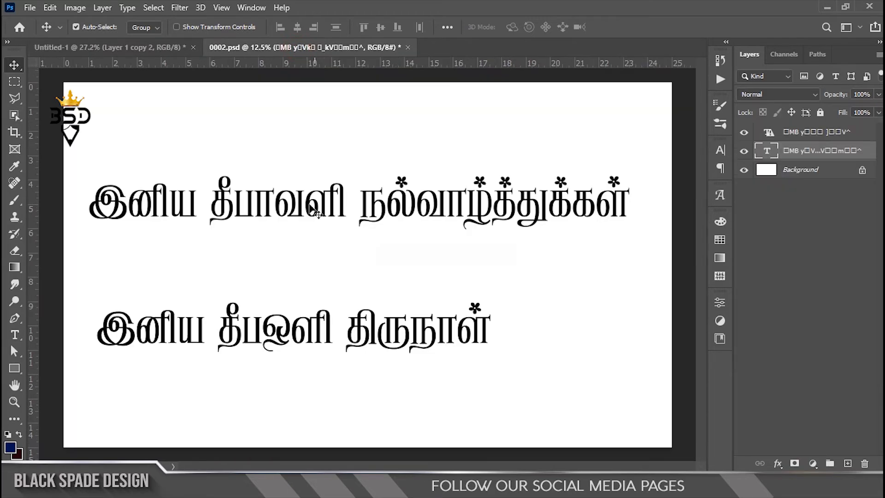
key("t")
left_click_drag(197, 203, 91, 203)
key("ctrl+c")
left_click(111, 47)
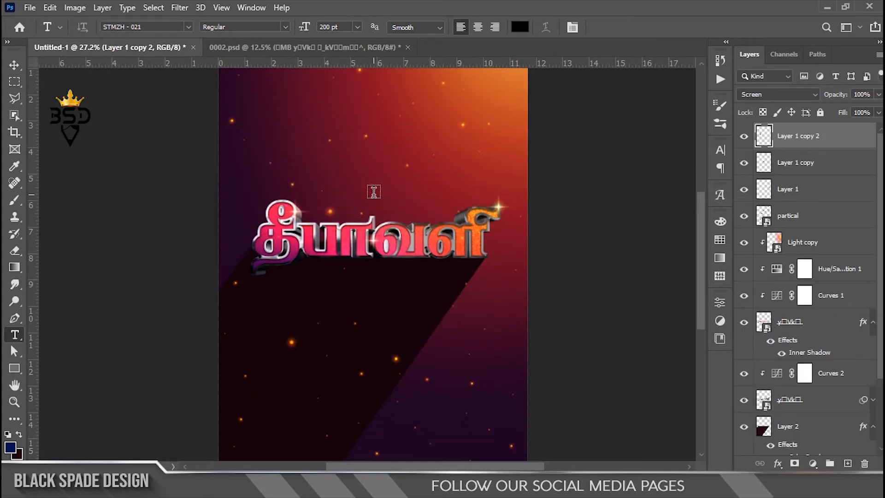
Paste இனிய as new text above the தீபாவளி lettering, centre-aligned at 119 pt
left_click(374, 192)
key("ctrl+v")
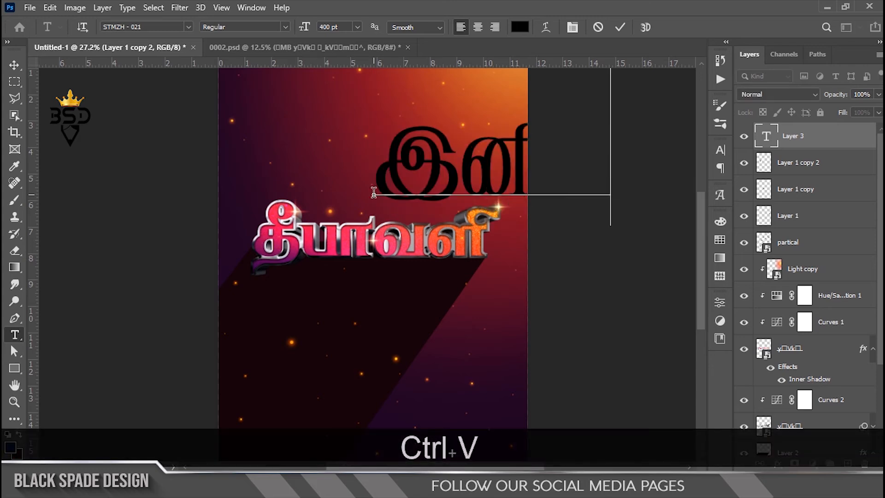
key("ctrl+a")
left_click(478, 27)
left_click_drag(304, 27, 122, 58)
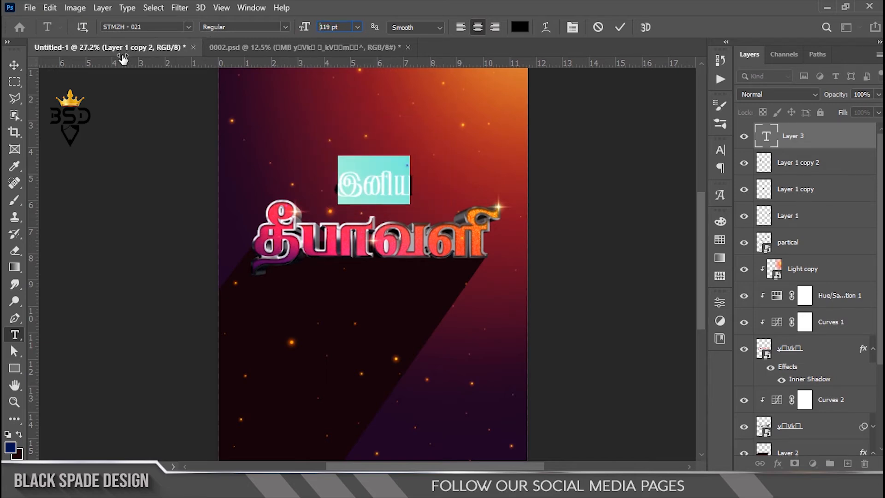
Colour the இனிய text orange-red ff3416, sampled from the lettering, and commit it
left_click(520, 27)
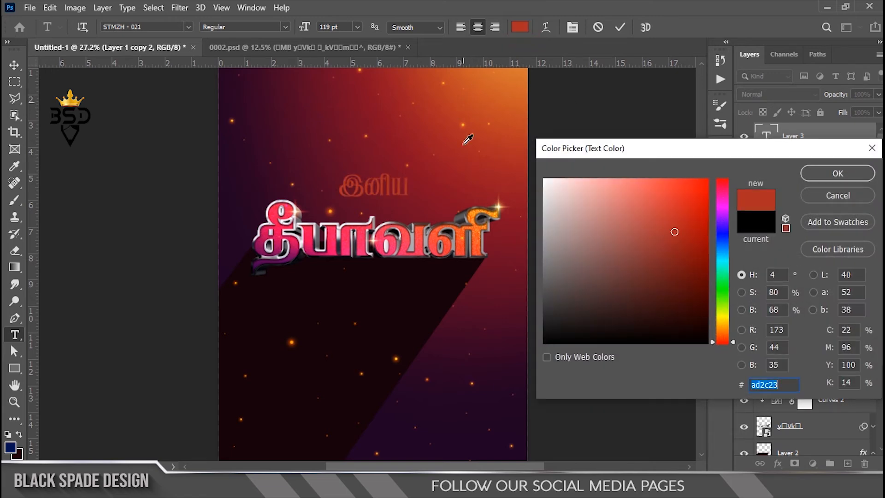
left_click(462, 245)
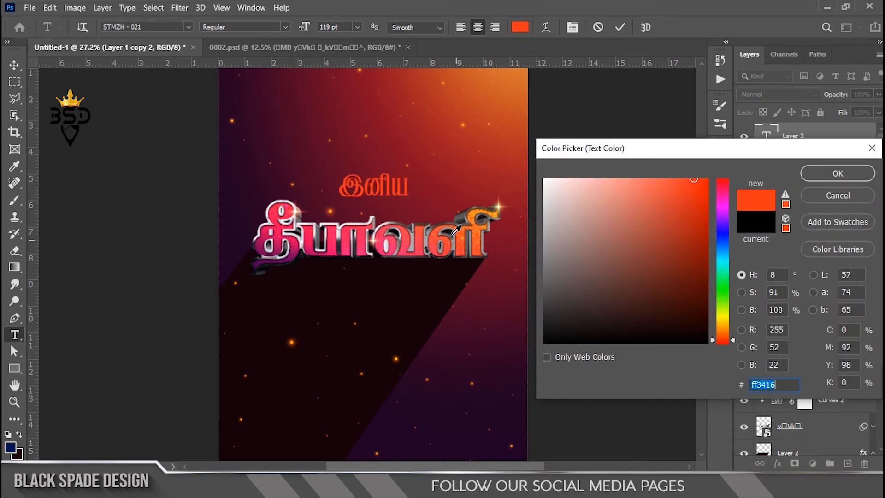
left_click(805, 174)
left_click(620, 27)
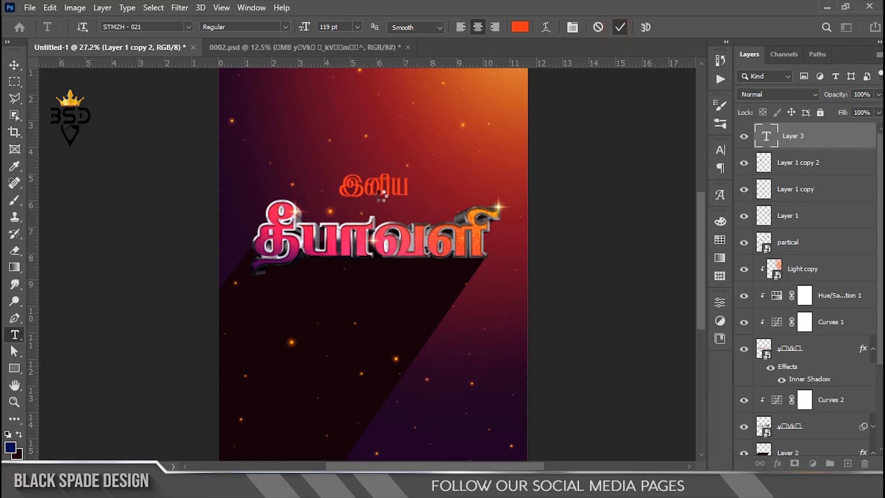
Shrink இனிய to about 104 pt close above the lettering and place a duplicate of it below the lettering
scroll(381, 197, "up", 2)
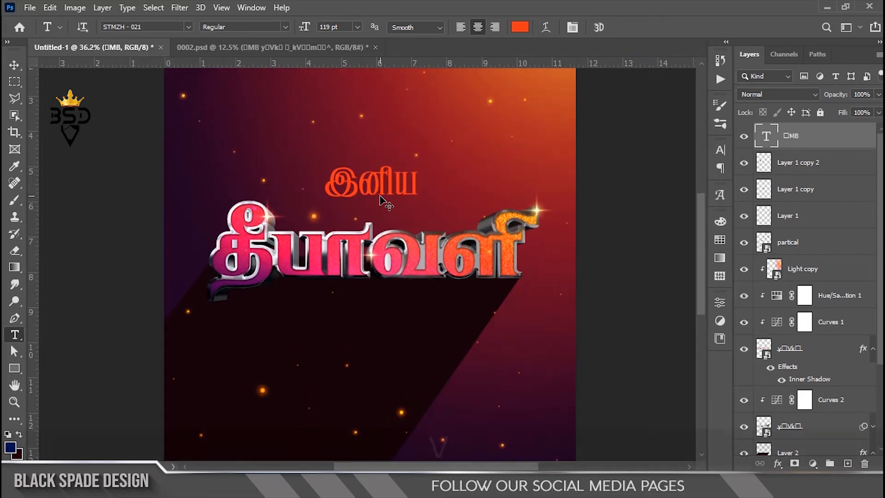
key("v")
left_click_drag(386, 187, 387, 200)
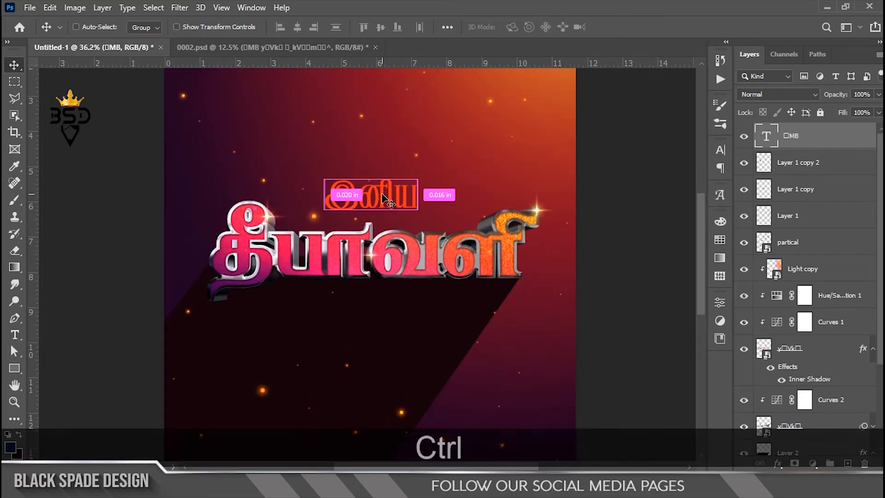
key("ctrl+t")
scroll(406, 192, "up", 2)
left_click_drag(412, 150, 411, 151)
left_click_drag(374, 237, 374, 395)
Replace the lower இனிய duplicate's text with நல்வாழ்த்துக்கள் copied from the upper line in 0002.psd
left_click(300, 47)
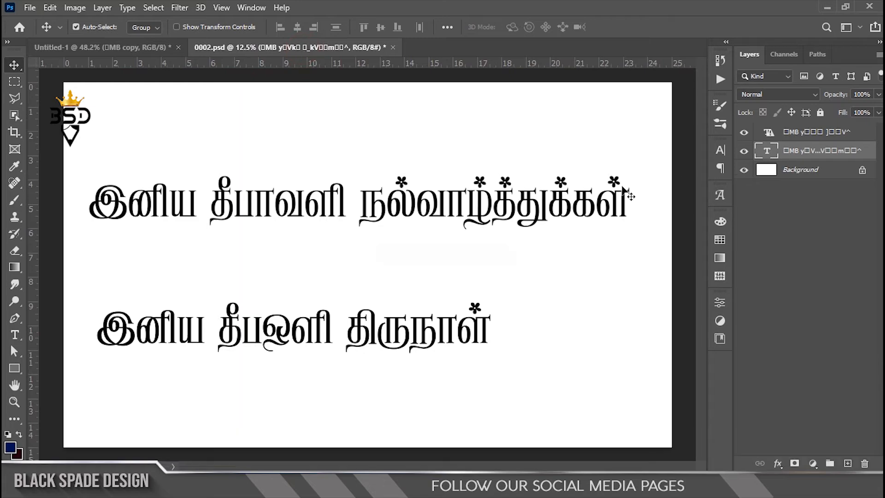
key("t")
left_click_drag(360, 198, 629, 191)
key("ctrl+c")
left_click(102, 47)
left_click(400, 353)
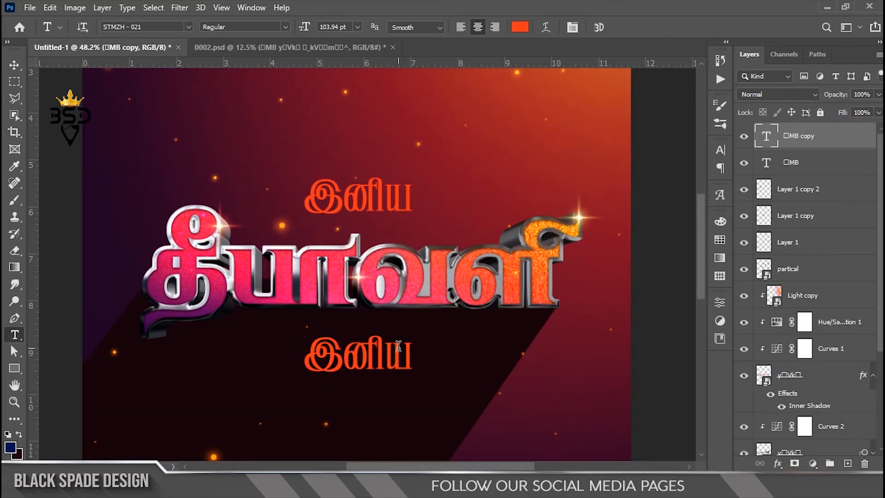
key("ctrl+a")
key("ctrl+v")
Centre-align the நல்வாழ்த்துக்கள் text and set its size to 101 pt
key("ctrl+a")
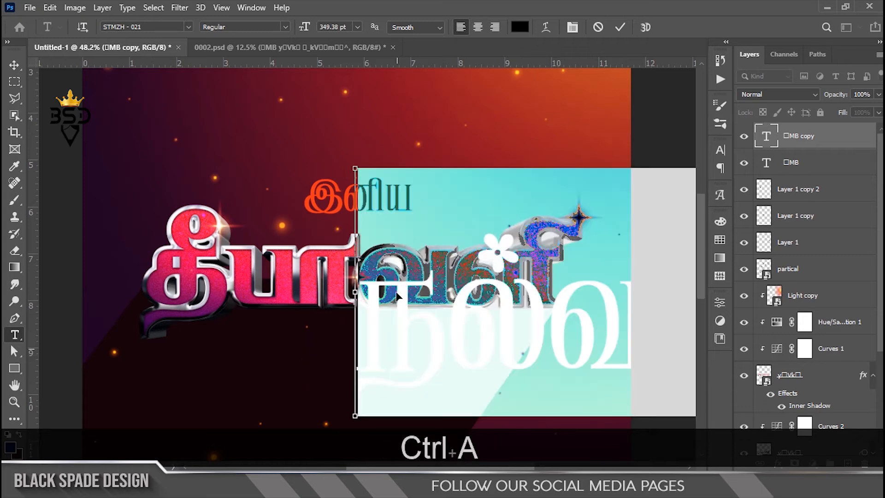
left_click(477, 27)
left_click_drag(286, 36, 160, 65)
Colour நல்வாழ்த்துக்கள் with the orange-red ff3416 sampled from இனிய and commit the text
left_click(520, 27)
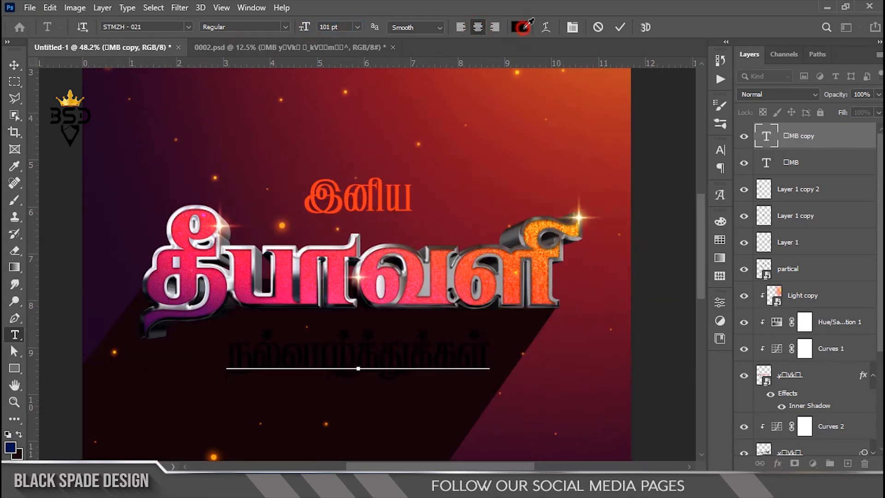
left_click(358, 196)
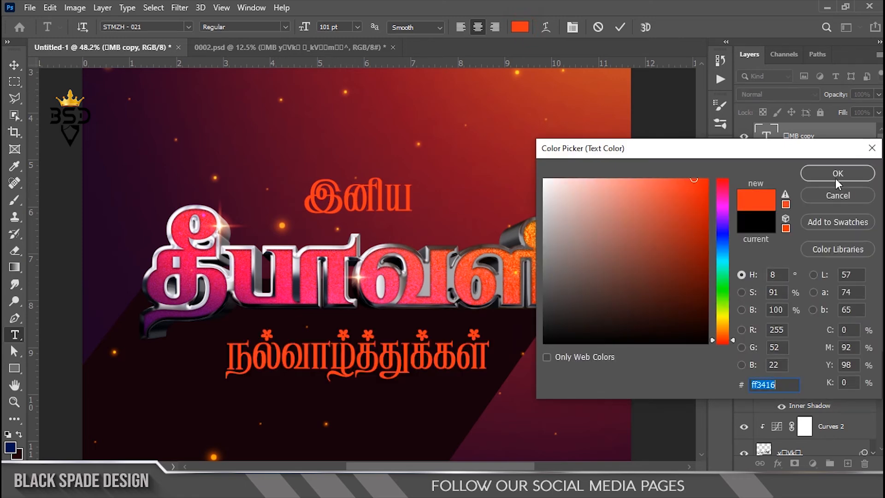
left_click(838, 178)
left_click(622, 28)
key("ctrl+0")
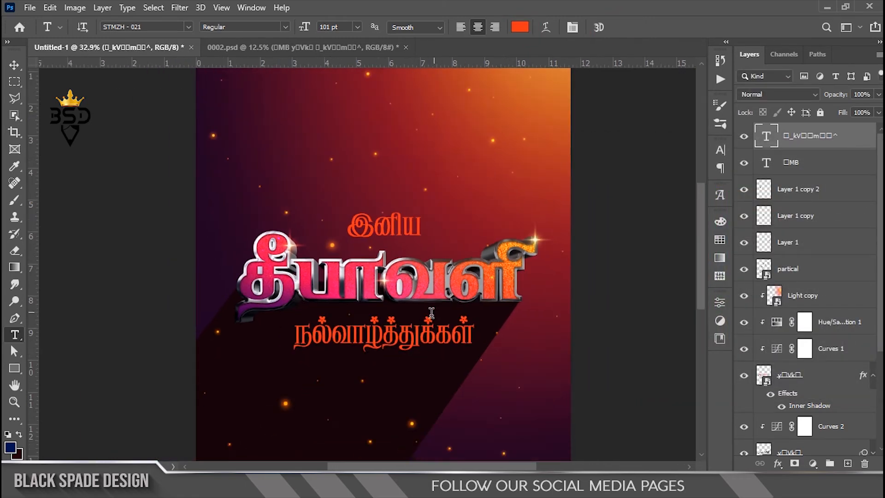
Scale the நல்வாழ்த்துக்கள் line down slightly beneath the lettering
key("v")
scroll(401, 302, "up", 1)
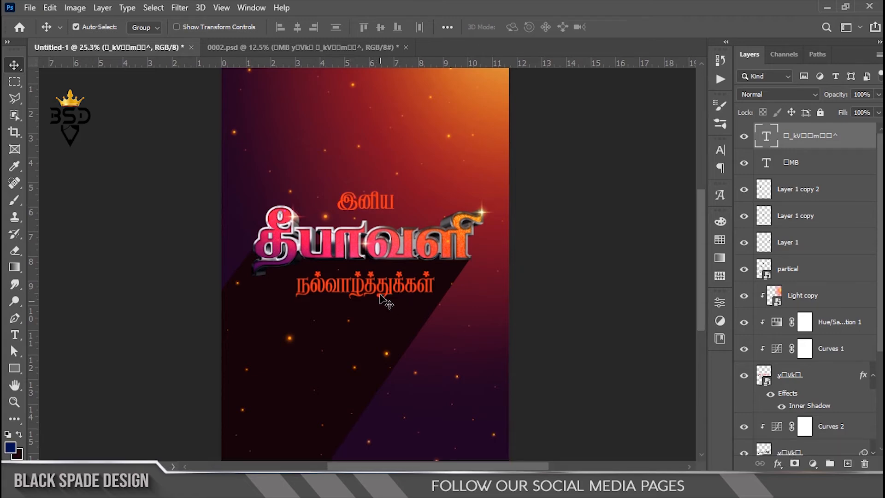
scroll(382, 300, "up", 3)
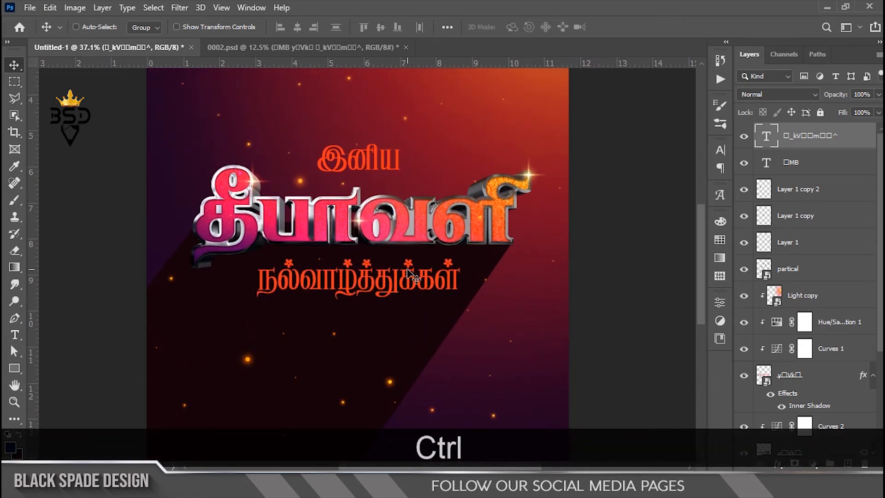
key("ctrl+t")
scroll(465, 258, "up", 2)
left_click_drag(458, 238, 447, 238)
key("Return")
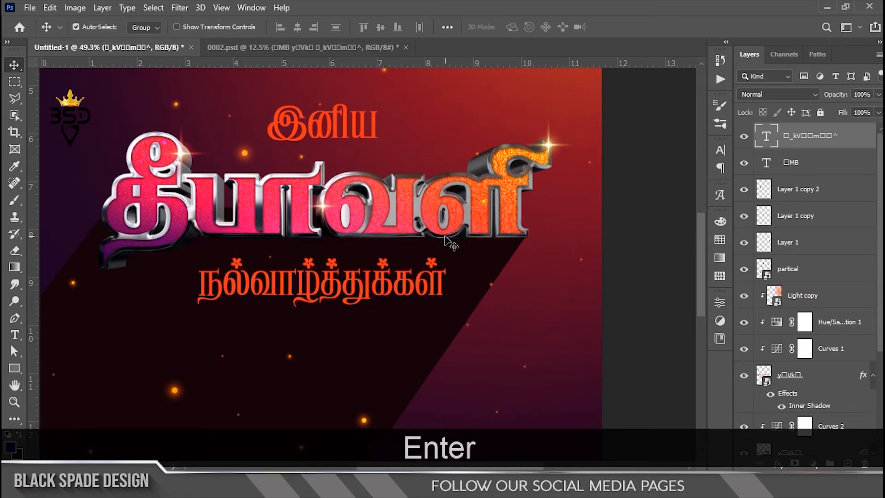
Scale the இனிய text above the lettering to about 92% around its centre
right_click(355, 120)
left_click(357, 133)
key("ctrl+t")
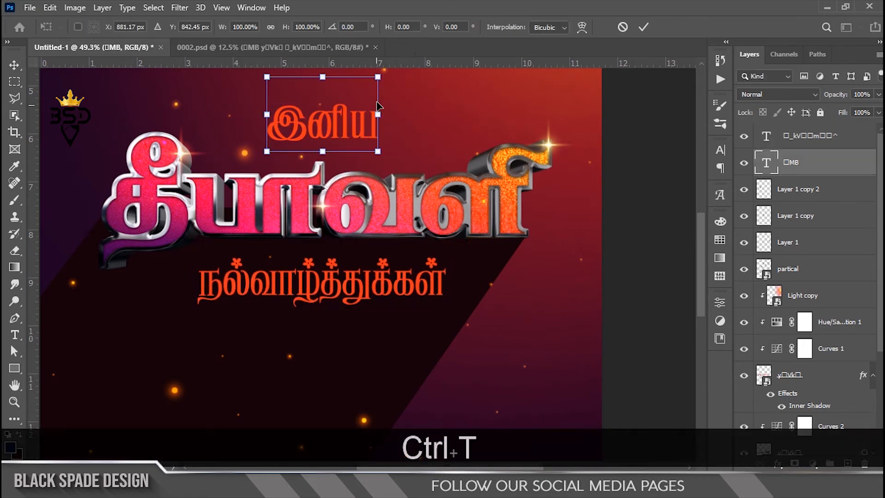
left_click_drag(378, 77, 376, 86)
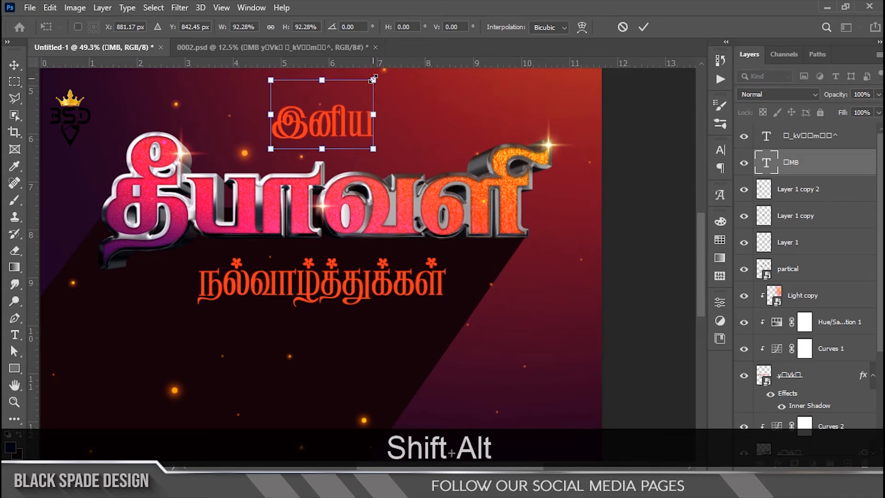
key("Return")
Nudge இனிய down closer to the top of the lettering
key("Down")
scroll(373, 90, "down", 3)
key("Down")
key("Down")
key("Down")
key("Down")
key("Down")
scroll(383, 273, "up", 5)
key("space")
left_click_drag(370, 304, 396, 326)
key("space")
With the Light layer active, bring the art image from the Diwali folder in File Explorer into the poster
left_click_drag(880, 284, 876, 383)
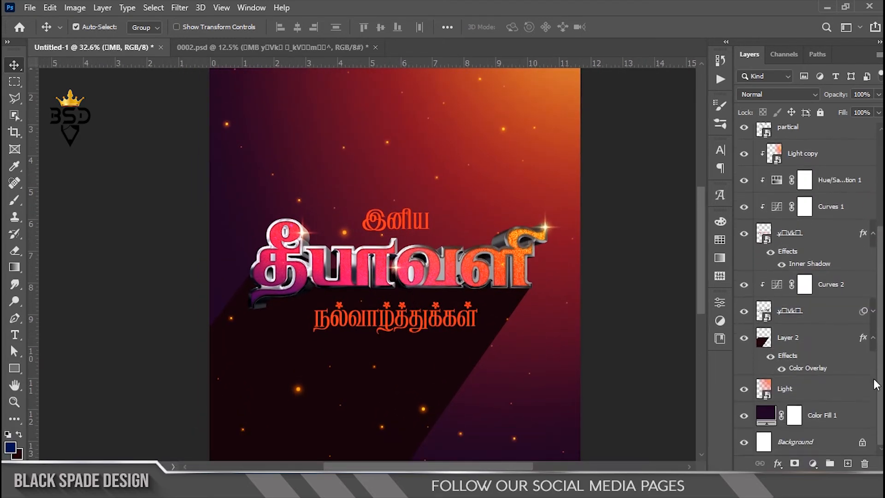
left_click(820, 394)
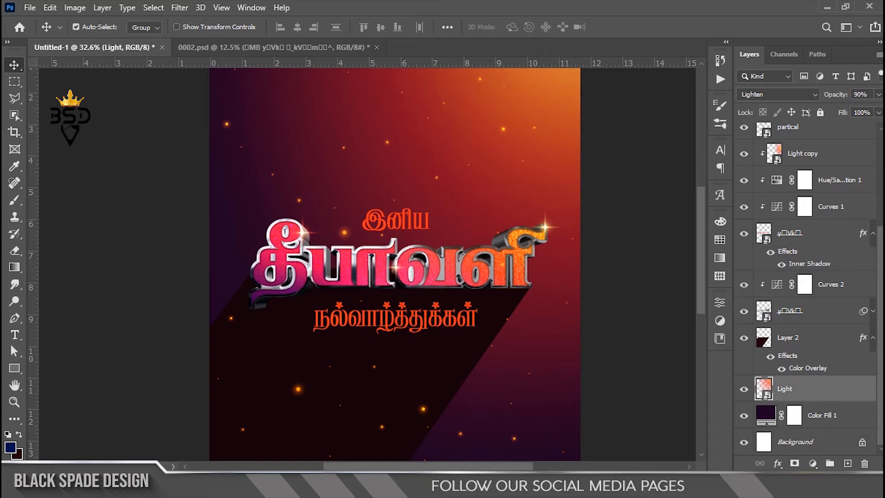
left_click(342, 487)
double_click(313, 174)
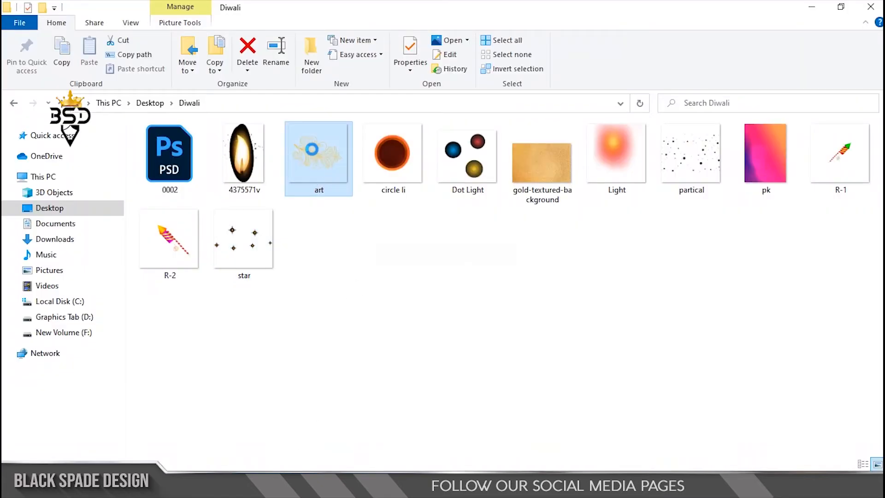
left_click_drag(310, 148, 357, 152)
Fit the art ornament into the poster's upper-left corner, scaled to about 84% and rotated about 26°
left_click_drag(432, 300, 448, 272)
key("space")
scroll(522, 275, "down", 3)
left_click_drag(594, 229, 598, 252)
left_click_drag(594, 135, 572, 145)
left_click_drag(457, 267, 430, 249)
left_click_drag(562, 254, 560, 284)
left_click_drag(451, 275, 449, 281)
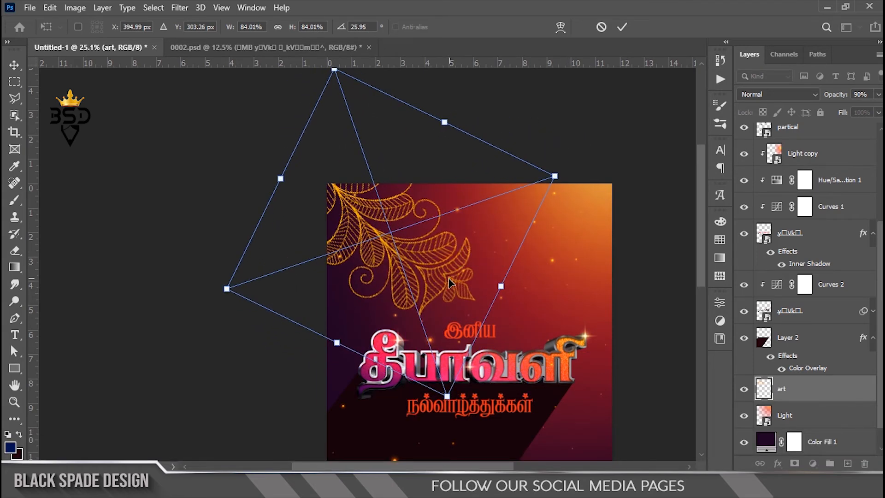
key("Return")
Give the corner art ornament a Color Overlay in the orange-red sampled from the இனிய text
scroll(454, 272, "up", 3)
left_click_drag(459, 262, 455, 232)
left_click(775, 463)
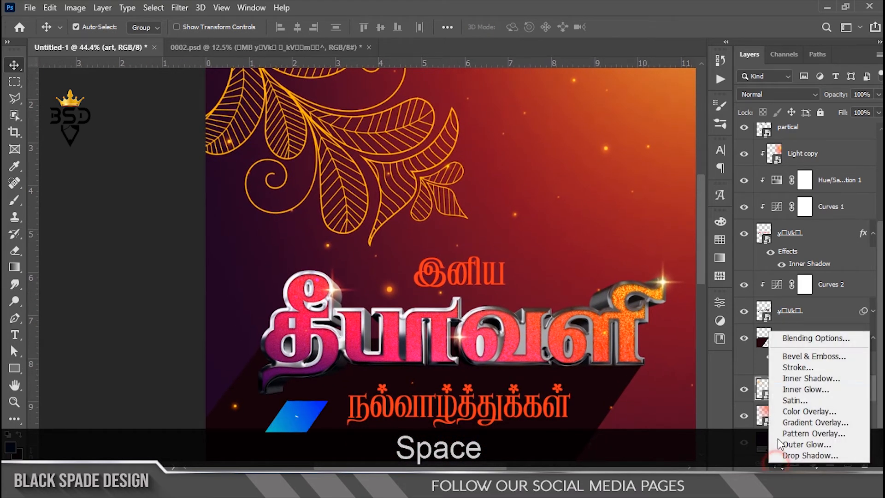
left_click(805, 409)
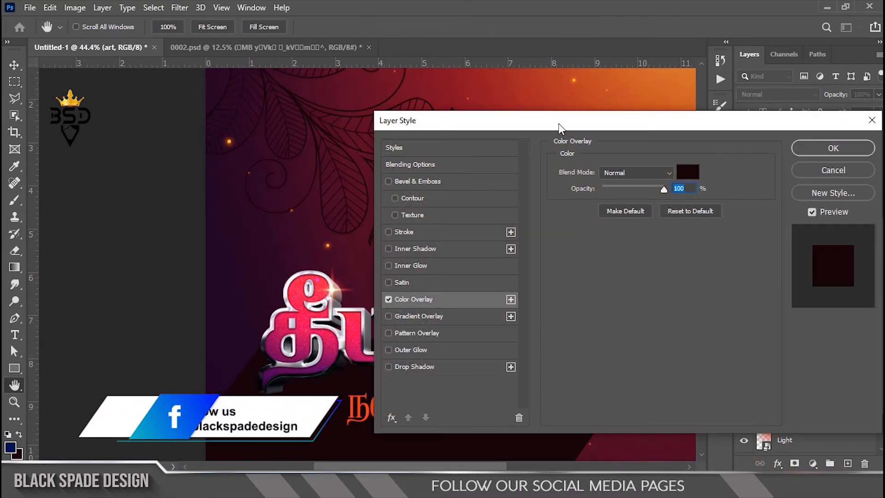
left_click_drag(560, 128, 665, 123)
left_click(797, 175)
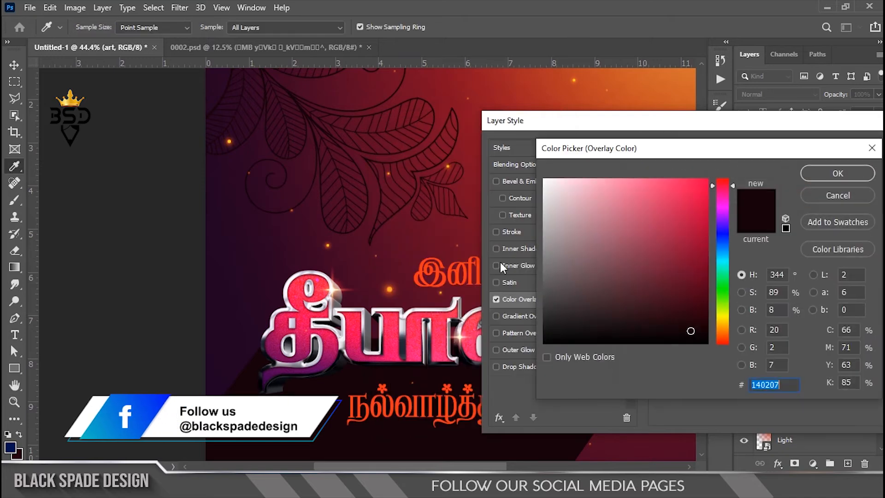
left_click(443, 266)
left_click(832, 172)
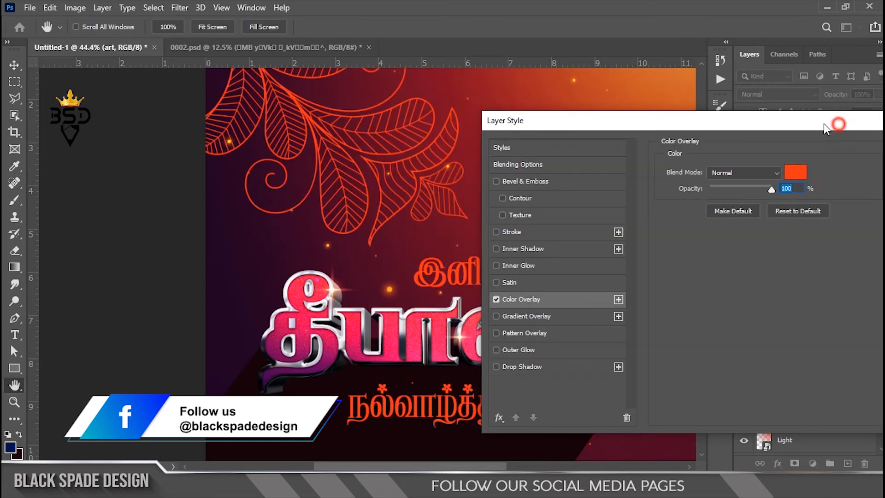
left_click_drag(838, 125, 718, 128)
left_click(838, 148)
key("v")
scroll(415, 200, "down", 4)
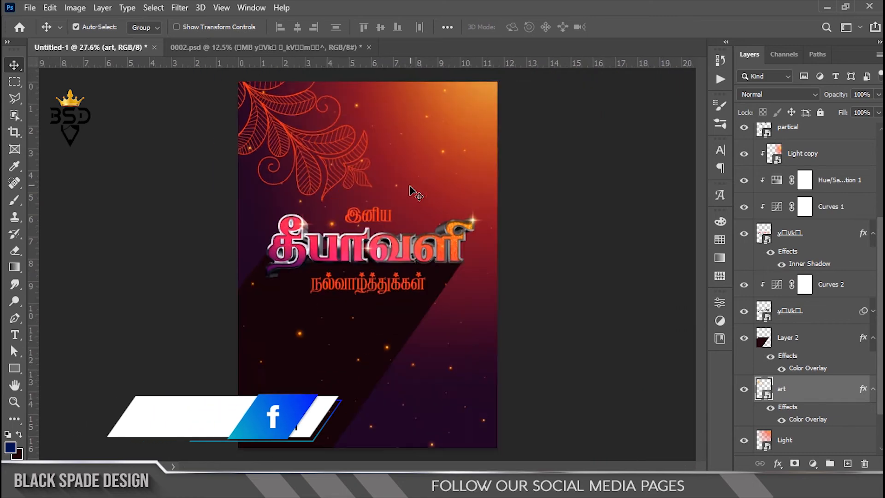
Duplicate the ornament, rotate the copy to about -138.5°, scale it to about 97% and fit it into the poster's lower-right corner
key("ctrl+j")
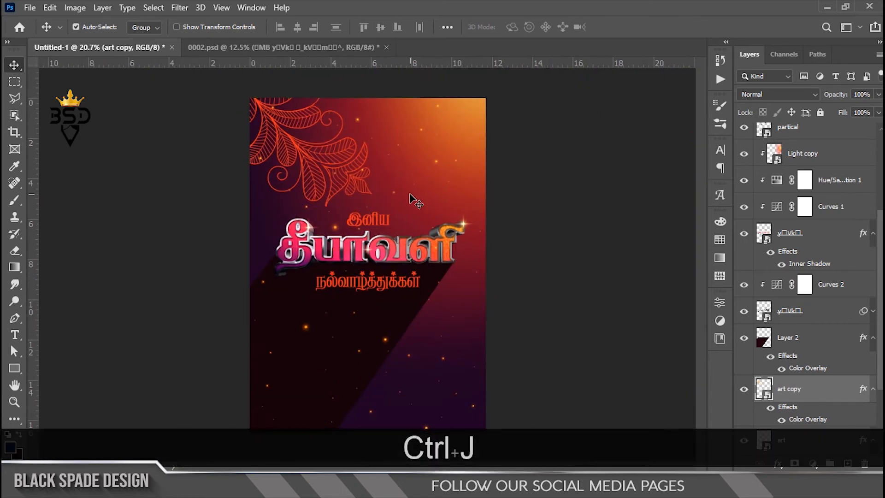
key("ctrl+t")
left_click_drag(206, 225, 417, 130)
left_click_drag(327, 188, 488, 410)
left_click_drag(601, 432, 625, 369)
left_click_drag(507, 375, 510, 413)
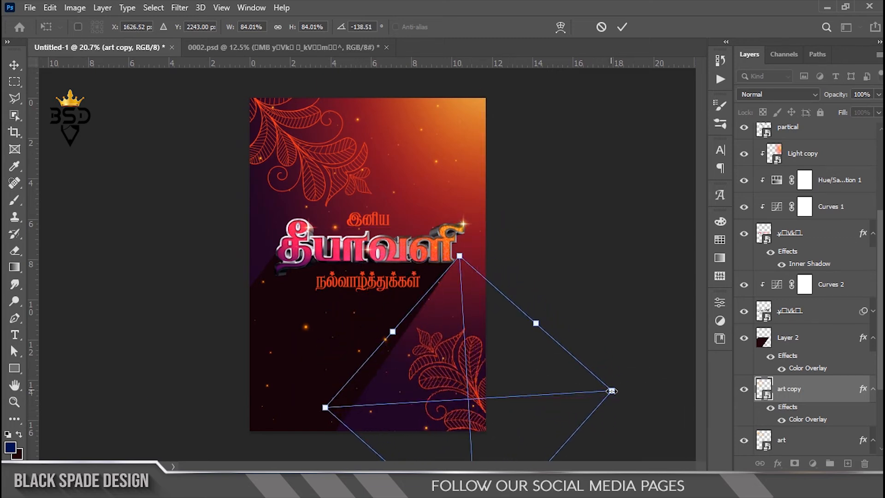
left_click_drag(612, 391, 632, 387)
left_click_drag(518, 380, 499, 371)
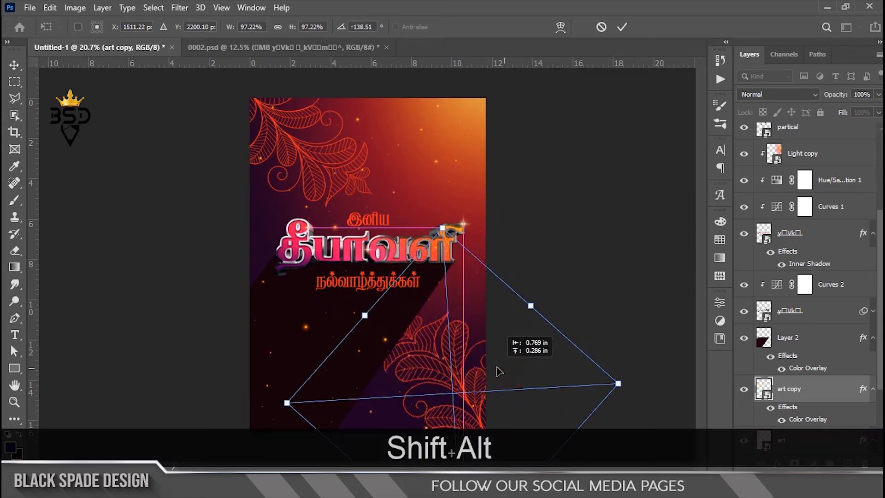
key("Return")
Raise the ornament copy above the long shadow layer and refine its fit in the lower-right corner
key("ctrl+bracketright")
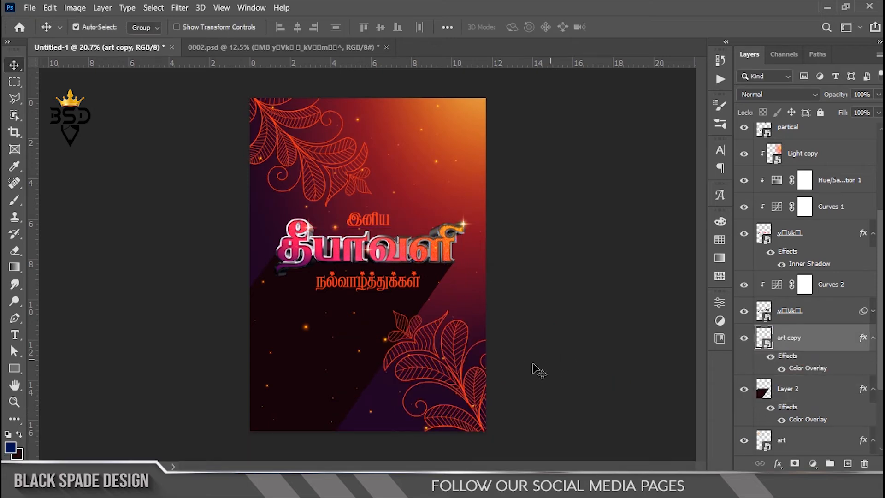
key("ctrl+t")
left_click_drag(470, 386, 463, 385)
left_click_drag(646, 369, 614, 384)
key("Return")
scroll(421, 287, "down", 3)
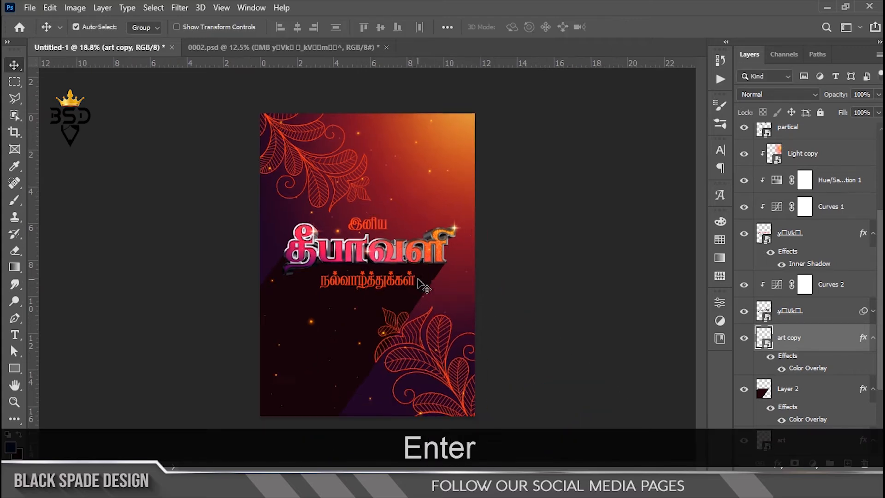
Bring the circle li image from the Diwali folder in File Explorer into the poster above the topmost text layer
scroll(418, 176, "up", 3)
scroll(793, 251, "up", 5)
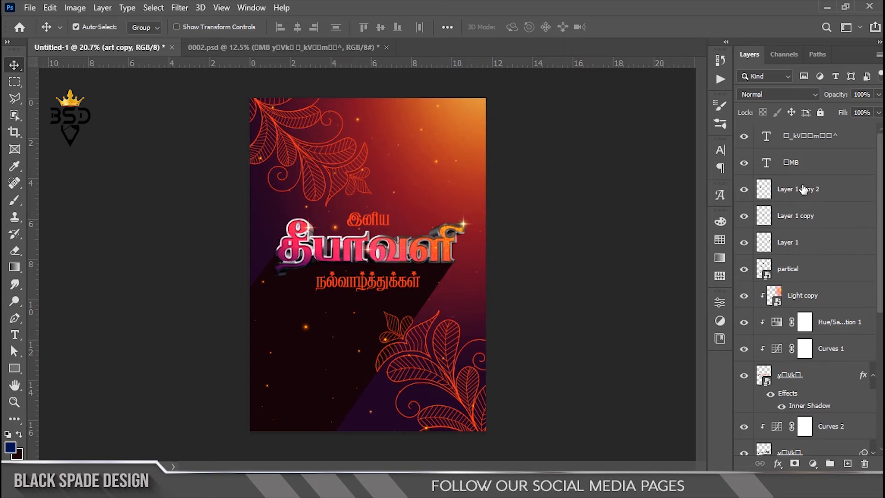
left_click(809, 168)
left_click(808, 135)
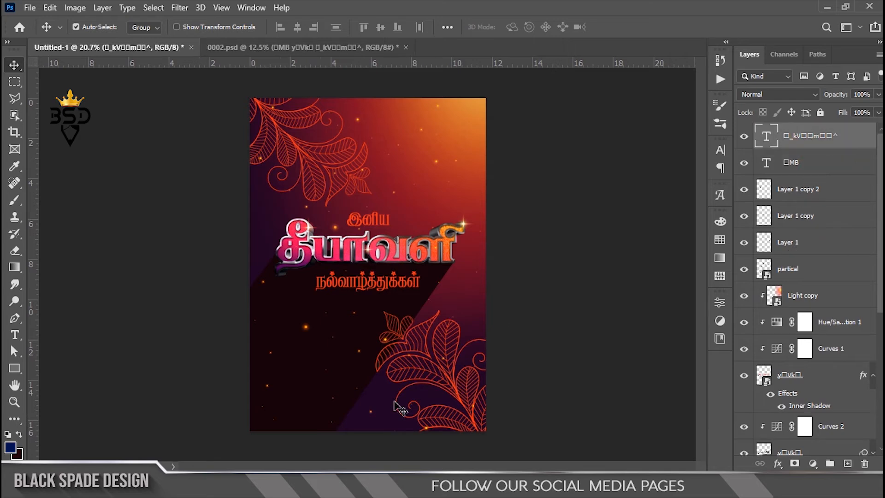
key("alt+Tab")
left_click(388, 174)
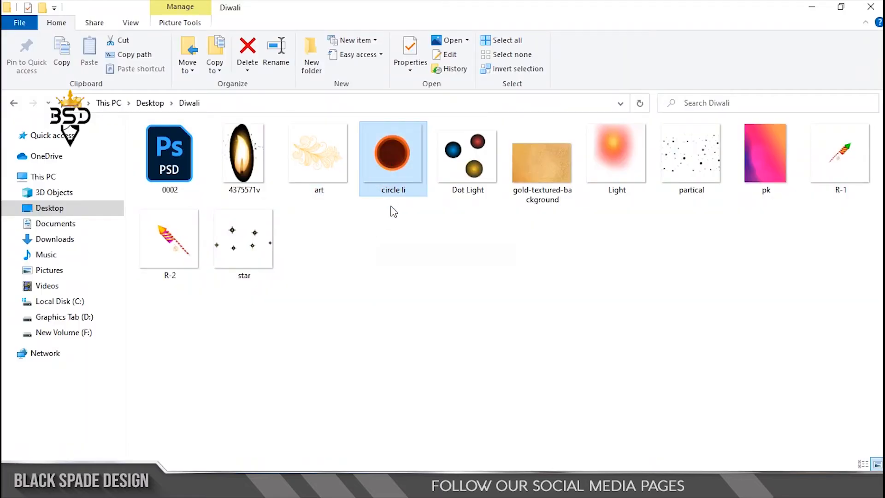
left_click_drag(392, 185, 443, 177)
Scale the lamp circle to about 43% and place it at the poster's lower left, below the greeting text
left_click_drag(393, 273, 427, 200)
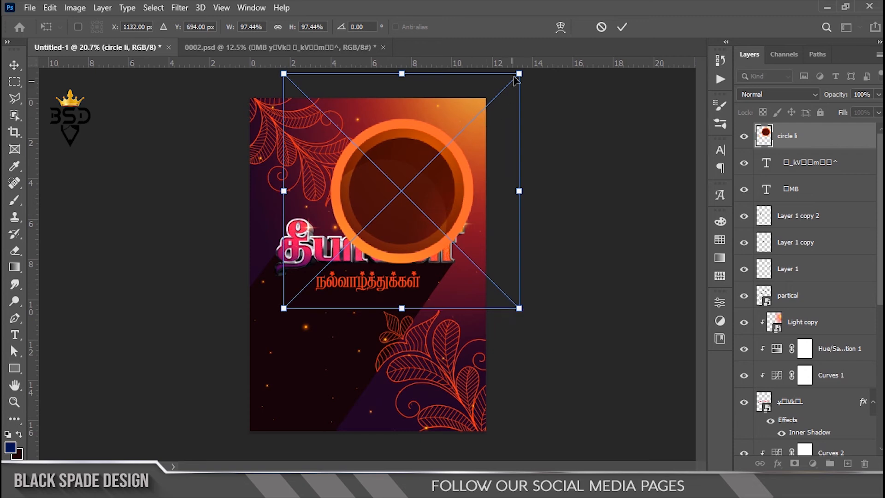
left_click_drag(518, 74, 468, 134)
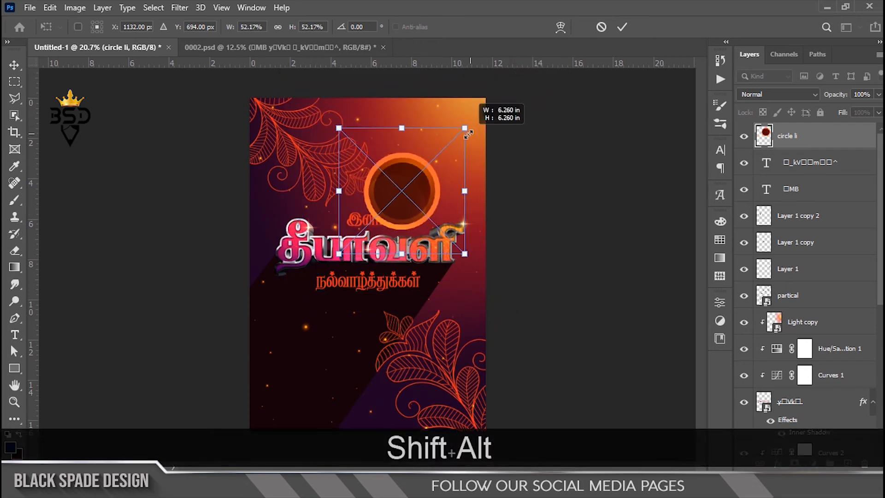
left_click_drag(419, 208, 331, 358)
left_click_drag(379, 275, 360, 293)
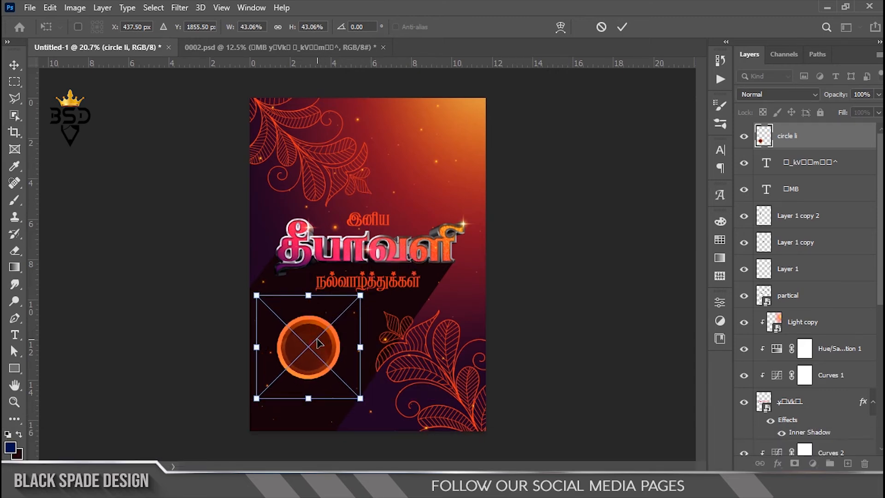
key("Return")
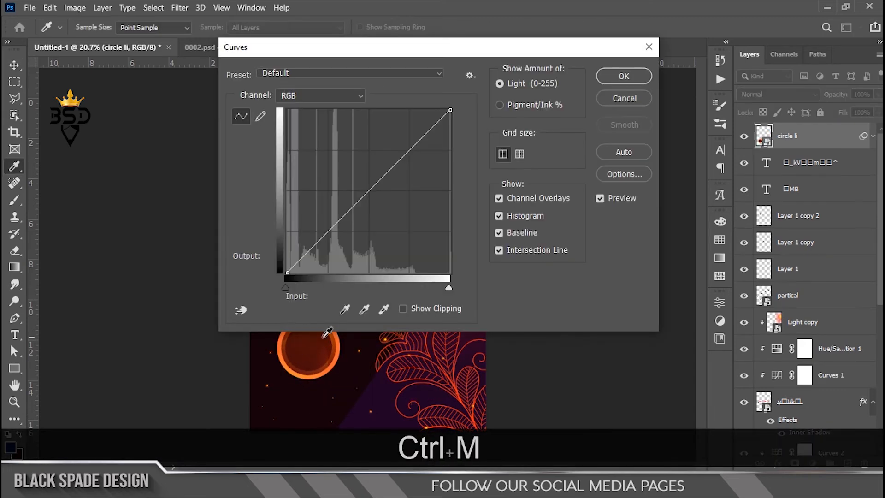
Darken the lamp circle with Curves, setting the black point's input to 15
left_click_drag(286, 289, 294, 287)
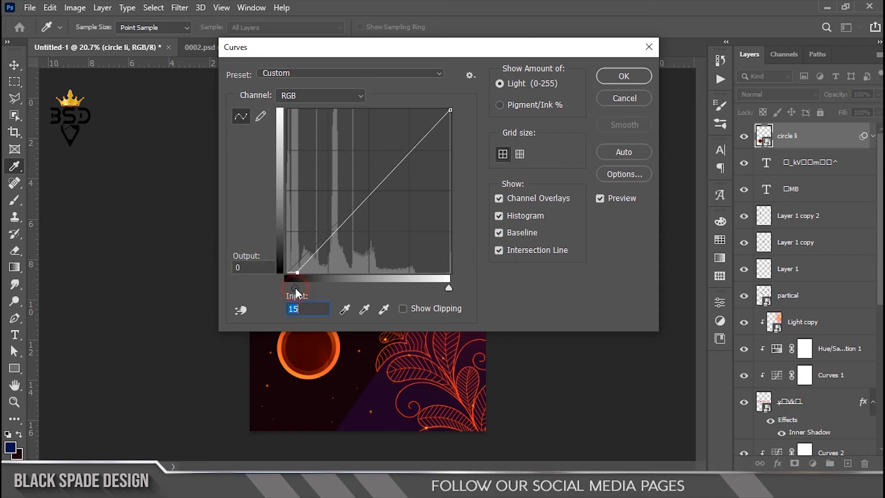
left_click(623, 76)
scroll(306, 332, "up", 5)
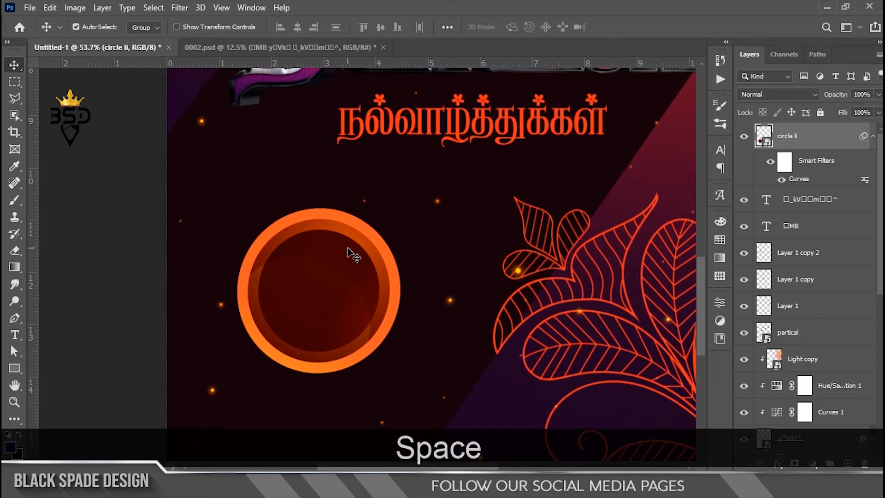
Bring the 4375571v flame image from the Diwali folder in File Explorer into the poster above the lamp circle
left_click(295, 480)
left_click(260, 182)
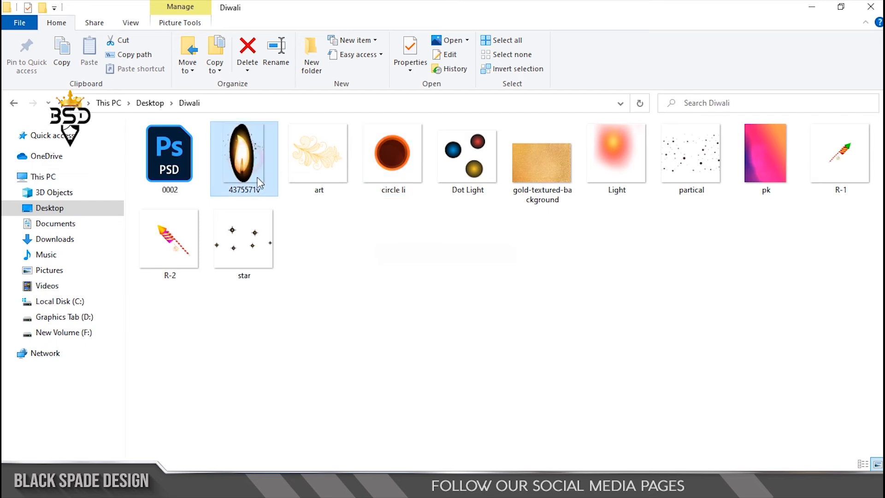
left_click_drag(243, 154, 371, 249)
Enlarge the flame, tilt it clockwise and place it on the lamp circle's upper-right rim
left_click_drag(445, 246, 483, 202)
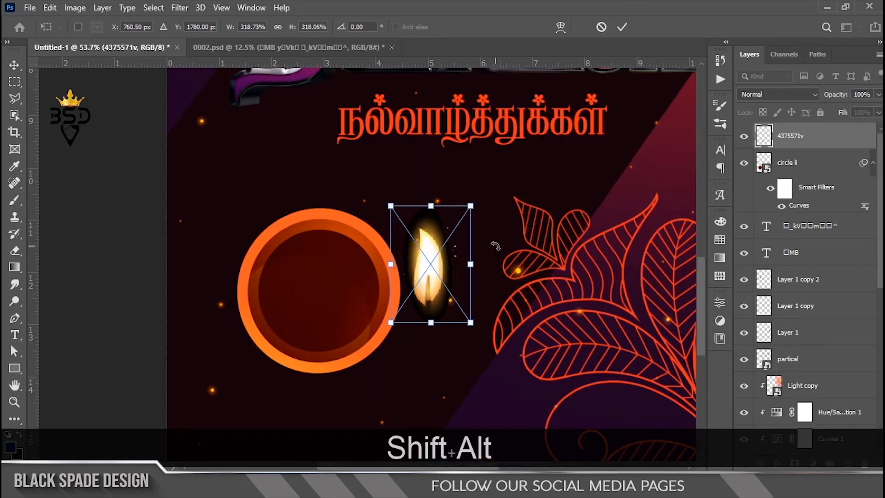
left_click_drag(496, 246, 514, 307)
left_click_drag(442, 281, 406, 210)
left_click_drag(466, 186, 489, 180)
key("Return")
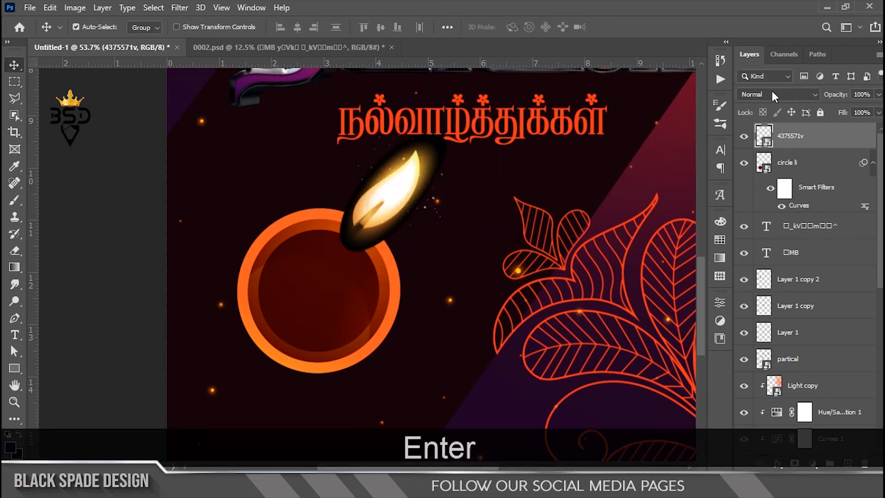
Set the flame layer's blend mode to Screen and readjust the flame's transform on the rim
left_click(777, 94)
left_click(747, 203)
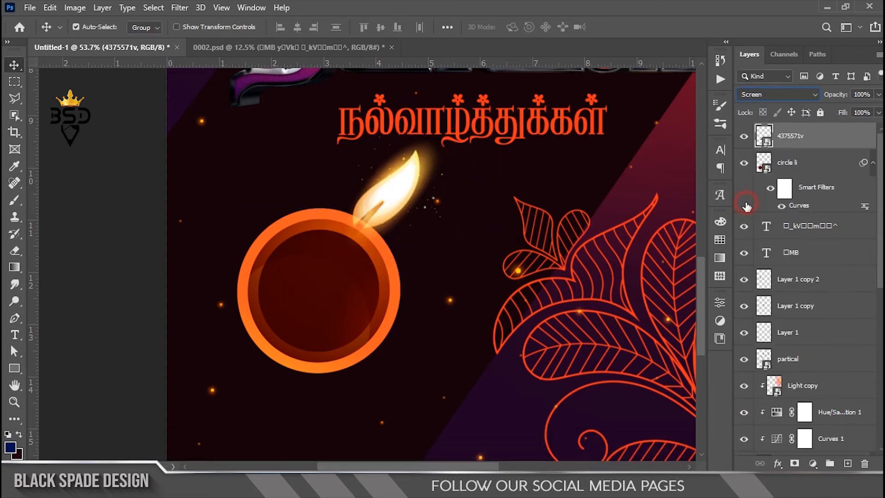
key("ctrl+t")
left_click_drag(456, 143, 500, 202)
key("Return")
Scale the lamp circle down slightly and nudge it left under the flame
right_click(361, 288)
left_click(373, 293)
key("ctrl+t")
left_click_drag(452, 157, 440, 168)
key("Left")
key("Left")
key("Return")
scroll(336, 382, "down", 4)
scroll(336, 382, "up", 3)
Move the flame down onto the lamp's rim and scale it to about 445%
right_click(339, 295)
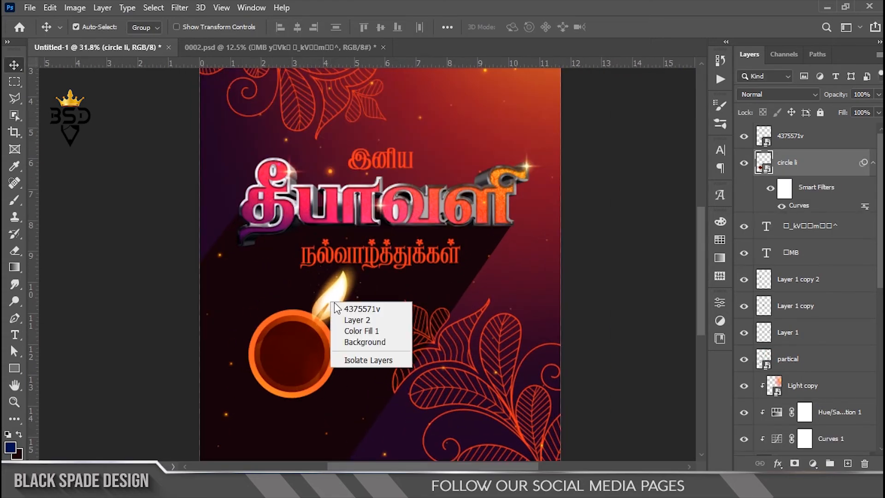
left_click(364, 301)
key("ctrl+t")
scroll(345, 308, "up", 2)
left_click_drag(342, 369, 342, 377)
key("Return")
scroll(330, 346, "down", 5)
scroll(329, 346, "up", 4)
key("ctrl+t")
left_click_drag(419, 263, 409, 267)
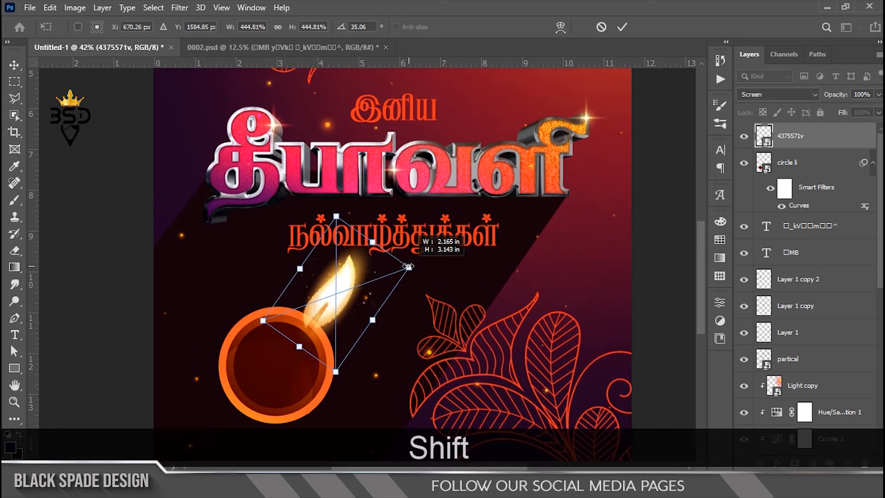
key("Return")
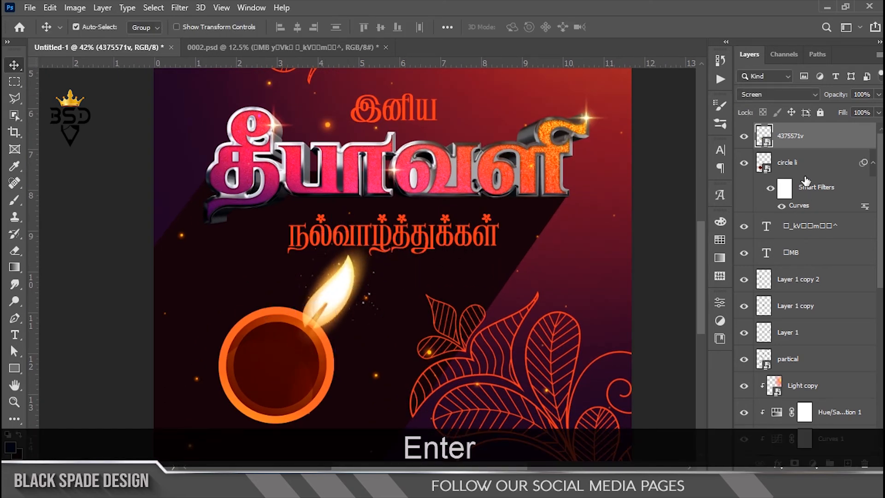
Duplicate the flame and lamp circle together, rotate the copies about 176.5° and place them in the poster's upper-right area
left_click(801, 166, "ctrl")
scroll(295, 362, "down", 4)
key("ctrl+t")
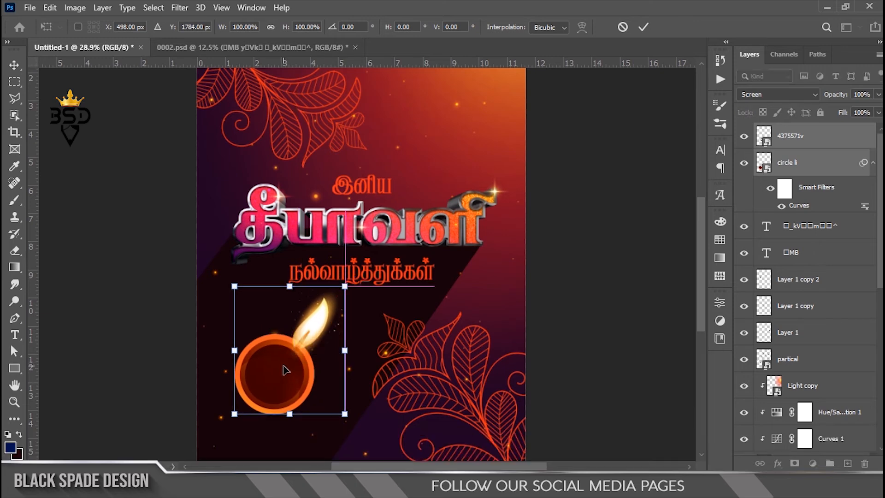
key("Return")
key("ctrl+j")
key("ctrl+t")
left_click_drag(292, 369, 419, 171)
left_click_drag(498, 137, 267, 190)
left_click_drag(426, 189, 441, 168)
left_click_drag(510, 141, 450, 162)
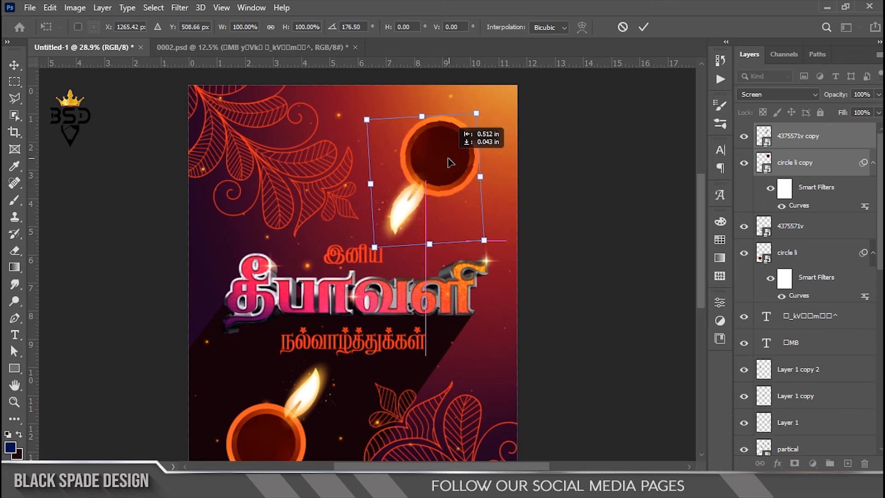
key("Return")
Create a layer beneath the upper lamp circle and fill it with the circle's outline in dark background color 21030b
scroll(447, 158, "up", 2)
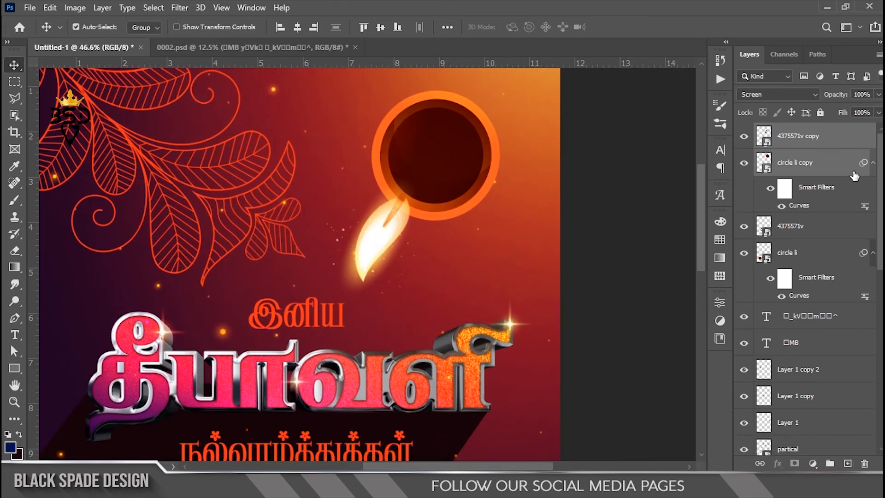
left_click(811, 175)
left_click(764, 162, "ctrl")
left_click(790, 225)
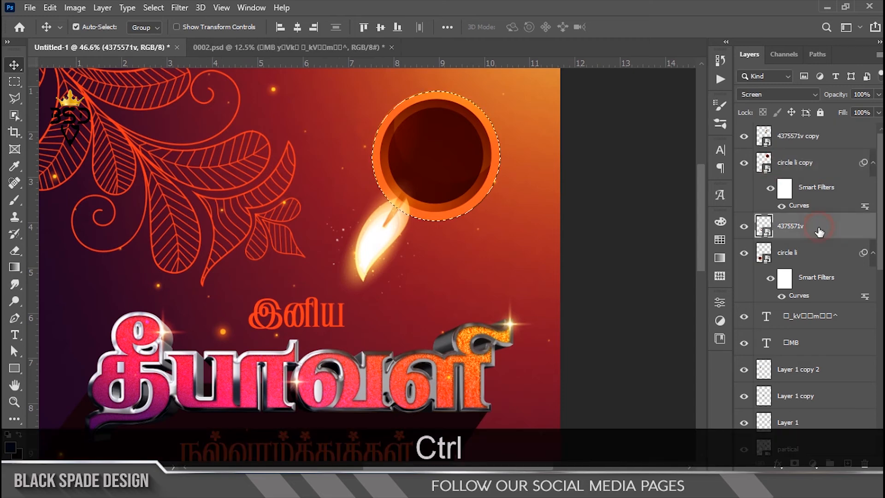
left_click(848, 464)
left_click(17, 453)
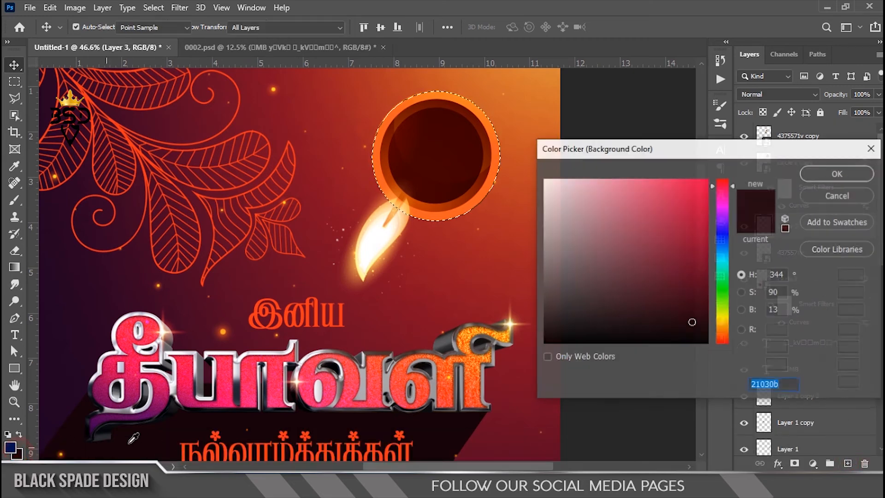
left_click(830, 173)
key("ctrl+BackSpace")
key("ctrl+d")
Offset the dark circle slightly down and left of the upper lamp and set its layer opacity to 85%
key("ctrl+t")
key("Down")
key("Down")
key("Down")
key("Down")
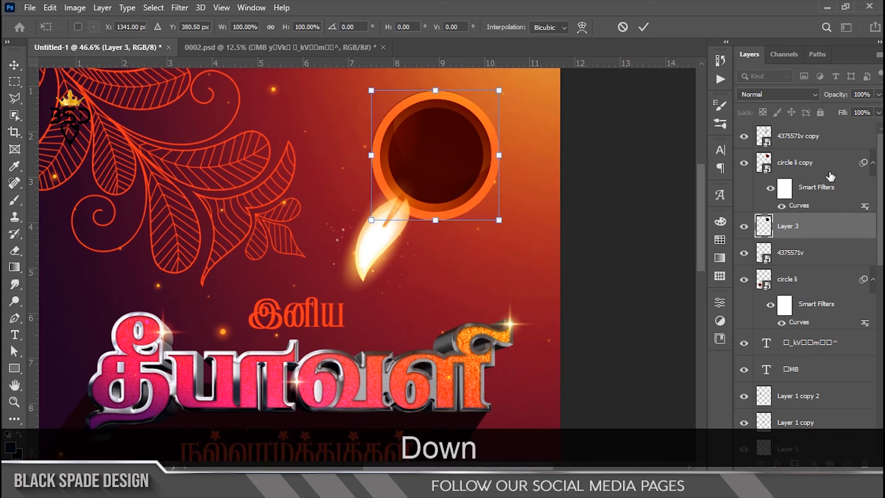
key("Left")
key("Left")
key("Left")
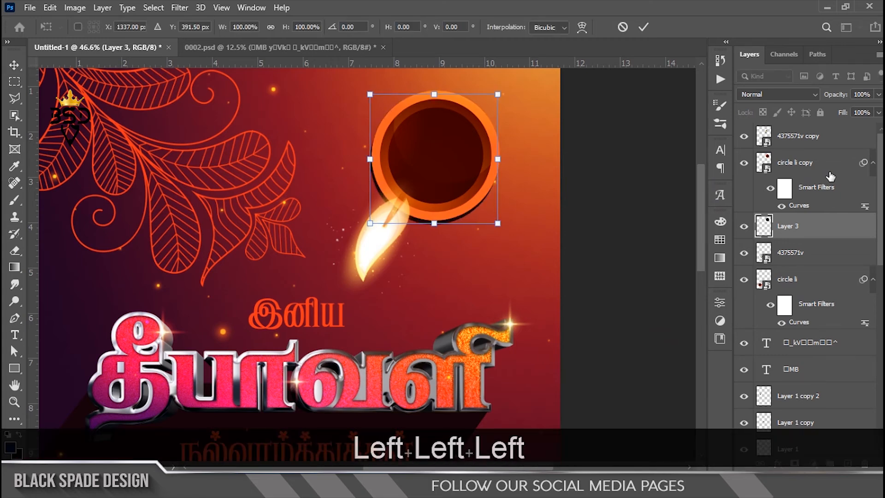
key("Return")
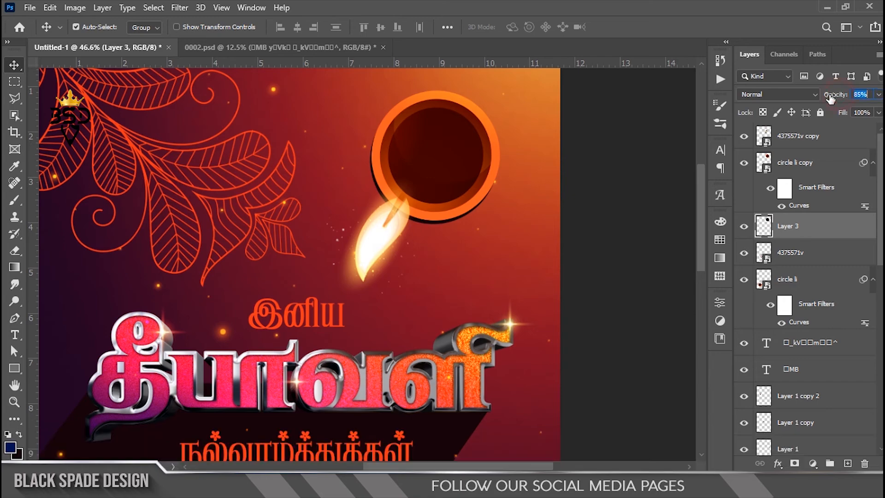
scroll(407, 198, "down", 5)
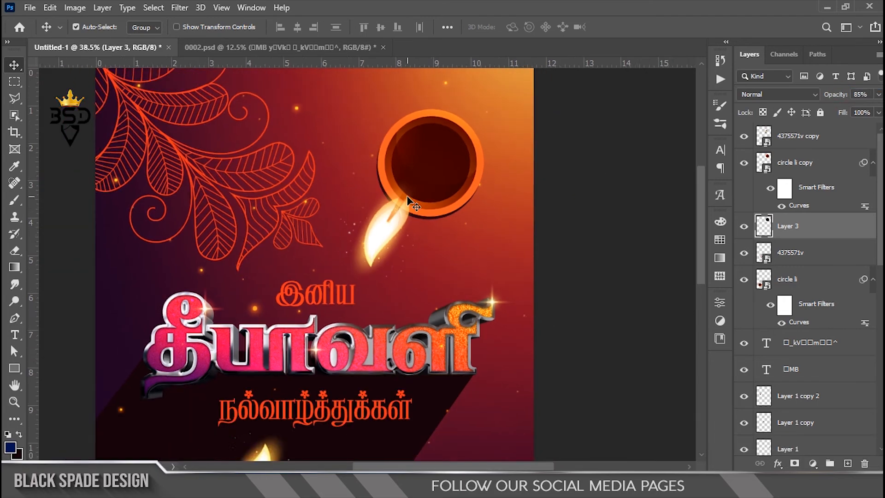
Increase the saturation in the Hue/Saturation adjustment clipped to the large தீபாவளி lettering
scroll(379, 252, "up", 4)
scroll(379, 251, "up", 3)
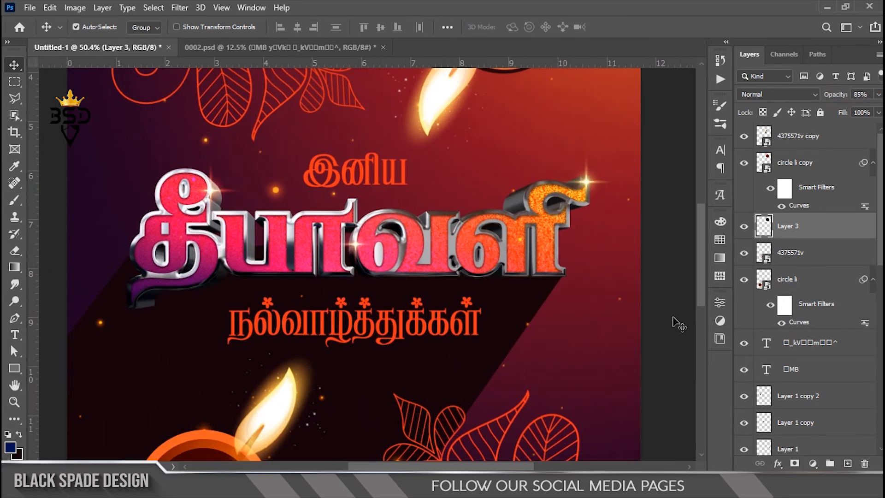
right_click(440, 234)
left_click(451, 242)
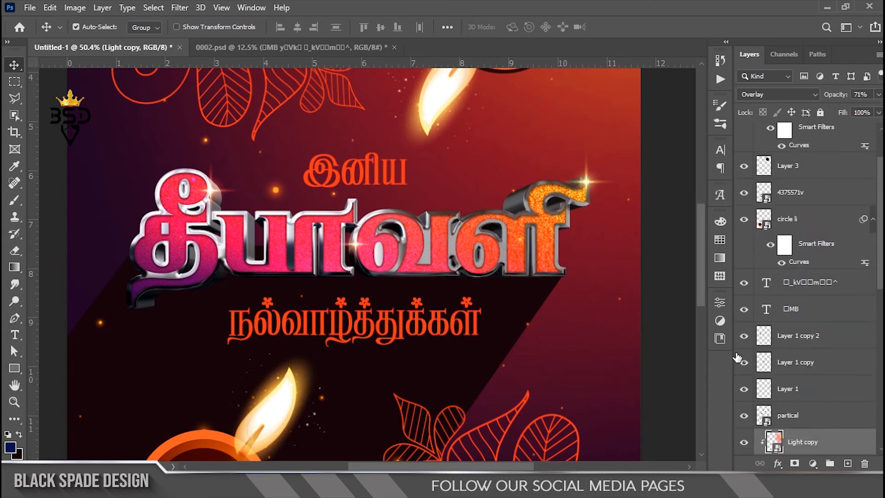
scroll(740, 351, "down", 4)
double_click(776, 364)
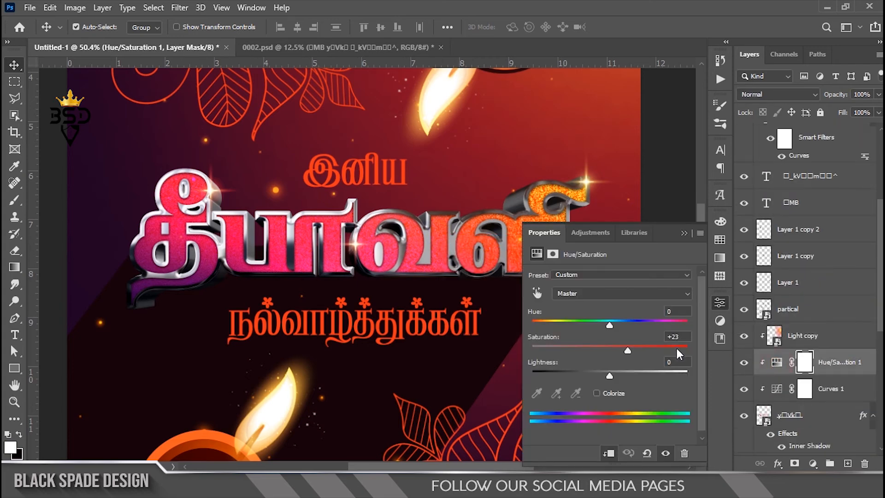
left_click_drag(631, 353, 643, 352)
left_click(684, 234)
Select the partical layer as the insertion point, and open Dot Light.png from the file folder as a separate document
left_click(812, 314)
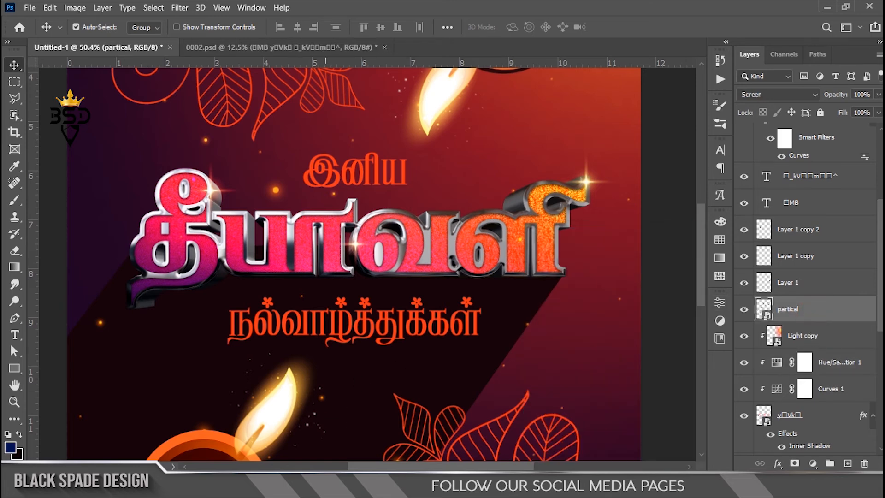
key("alt+Tab")
double_click(471, 164)
left_click_drag(468, 157, 609, 46)
scroll(322, 195, "down", 2)
scroll(306, 179, "up", 2)
Lasso the red glow in Dot Light.png, cut it to its own layer and place it in the poster over the first letter
mouse_move(22, 107)
left_mouse_down()
mouse_move(21, 100)
mouse_move(55, 98)
left_mouse_up()
right_click(452, 149)
left_click(488, 245)
key("v")
left_click_drag(453, 169, 123, 44)
left_click_drag(190, 192, 190, 185)
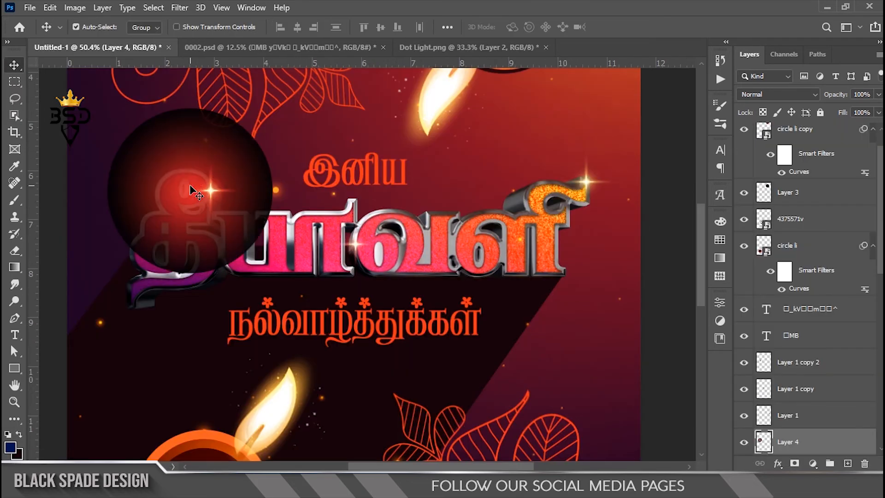
Set the red glow's blend mode to Screen and scale it to about 49% over the first letter of தீபாவளி
left_click(759, 98)
left_click(756, 200)
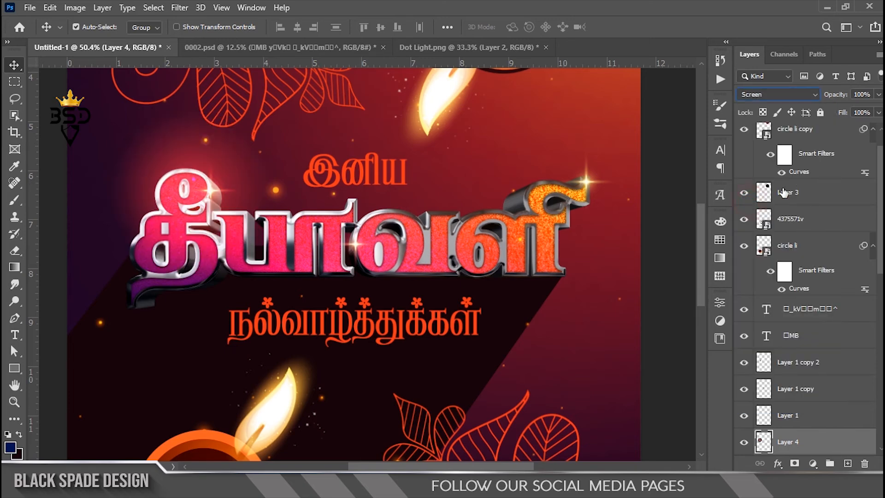
key("ctrl+t")
left_click_drag(274, 108, 222, 164)
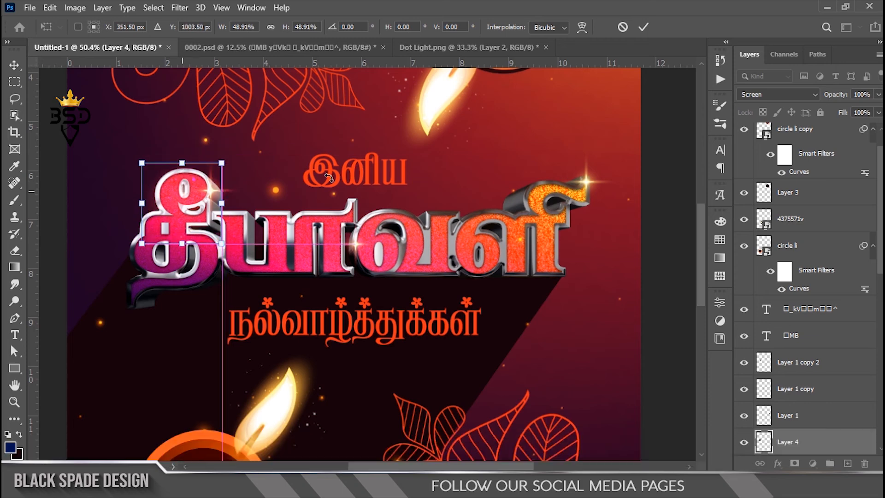
key("Return")
Lasso the yellow glow in Dot Light.png's Layer 1 and cut it to its own layer
scroll(533, 102, "up", 1)
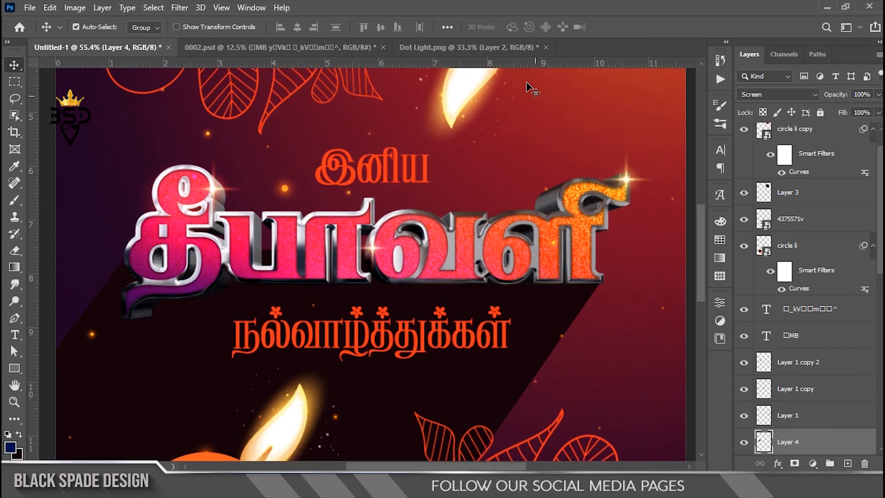
left_click(473, 48)
right_click(402, 340)
left_click(422, 346)
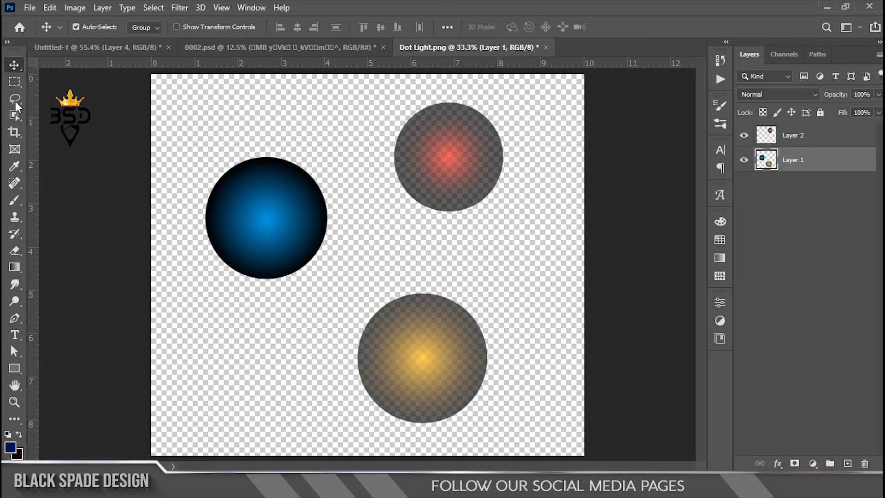
key("l")
left_click_drag(383, 454, 358, 287)
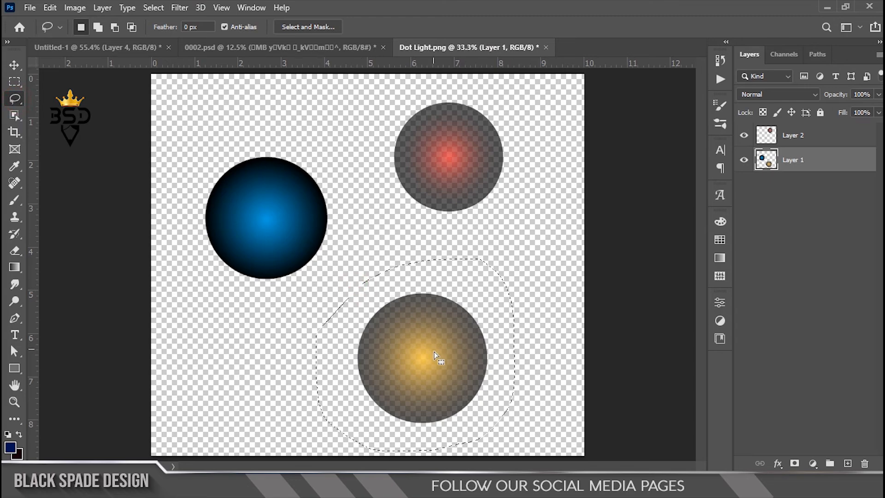
right_click(431, 351)
left_click(488, 203)
Bring the yellow glow into the poster and position it over the last letter of தீபாவளி
key("v")
left_click_drag(428, 361, 119, 55)
left_click_drag(599, 191, 599, 193)
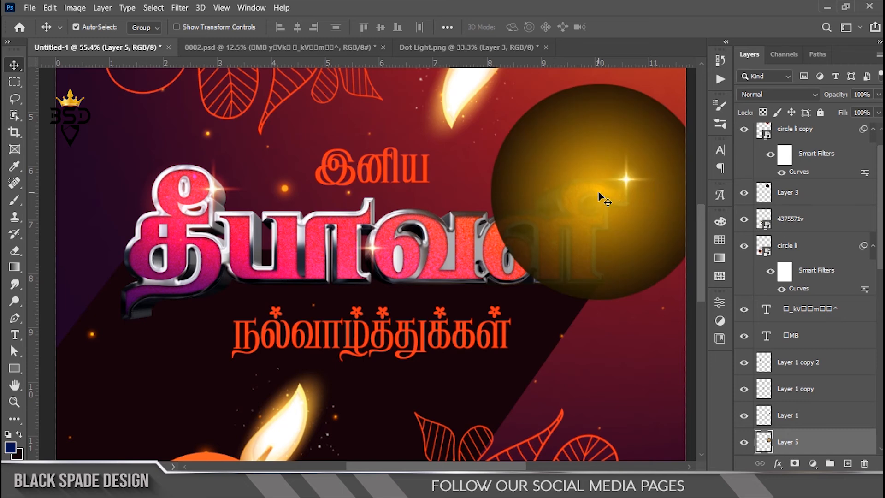
Open the blend mode choices for the yellow glow layer
left_click(783, 93)
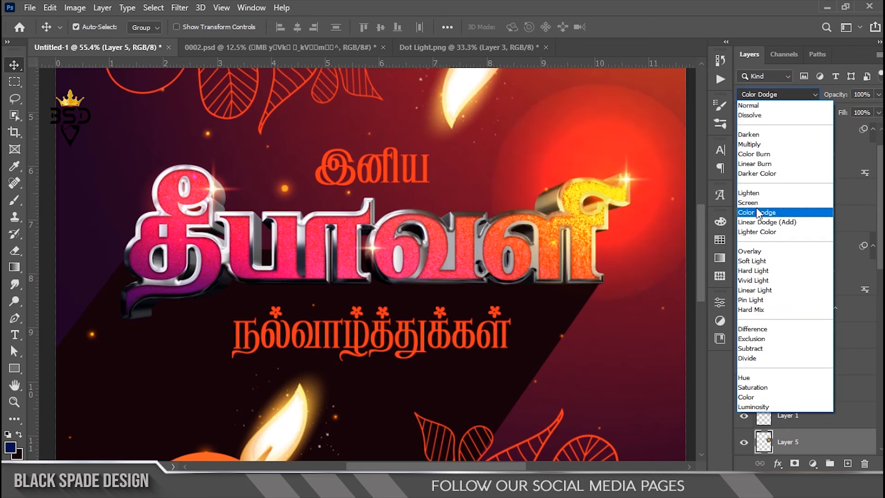
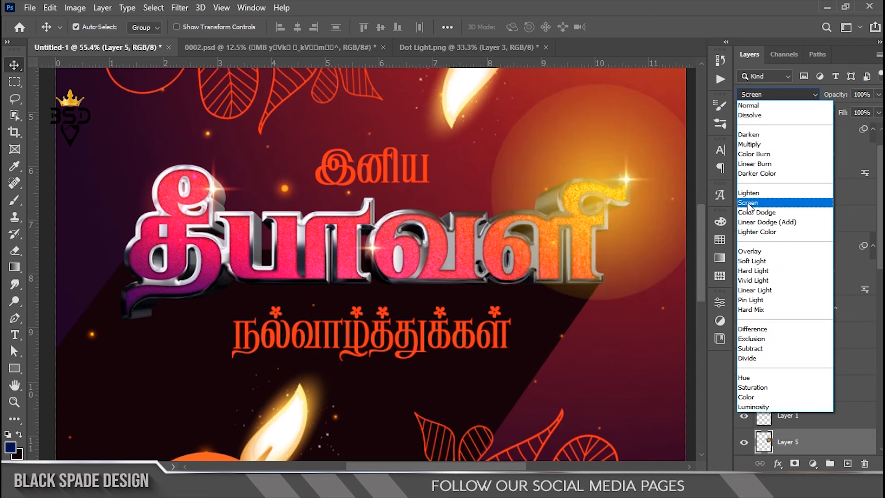
Set the yellow glow's blend mode to Color Dodge, scale it to about 55% and lower its opacity to 61%
left_click(747, 212)
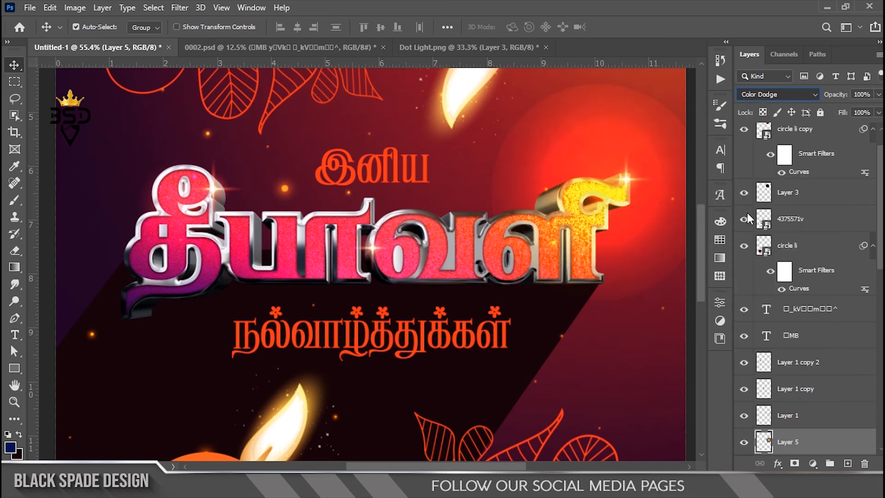
key("ctrl+t")
left_click_drag(492, 85, 539, 133)
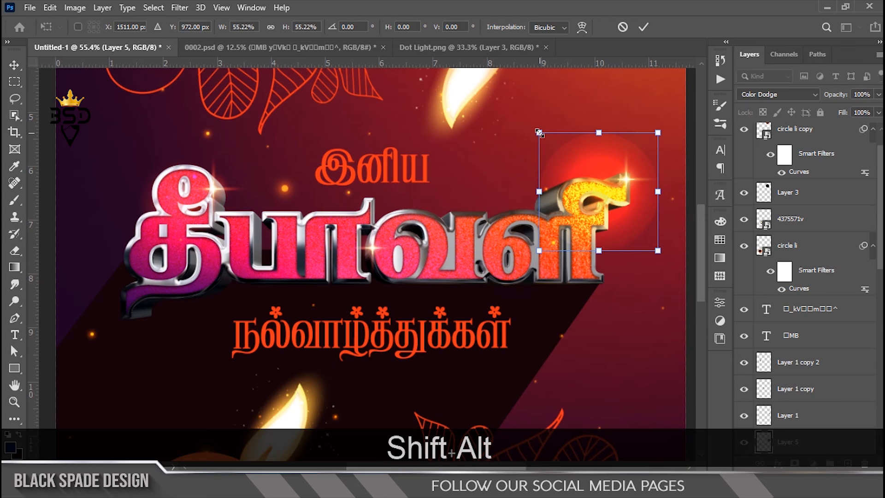
key("Return")
scroll(600, 195, "up", 3)
left_click_drag(828, 96, 814, 96)
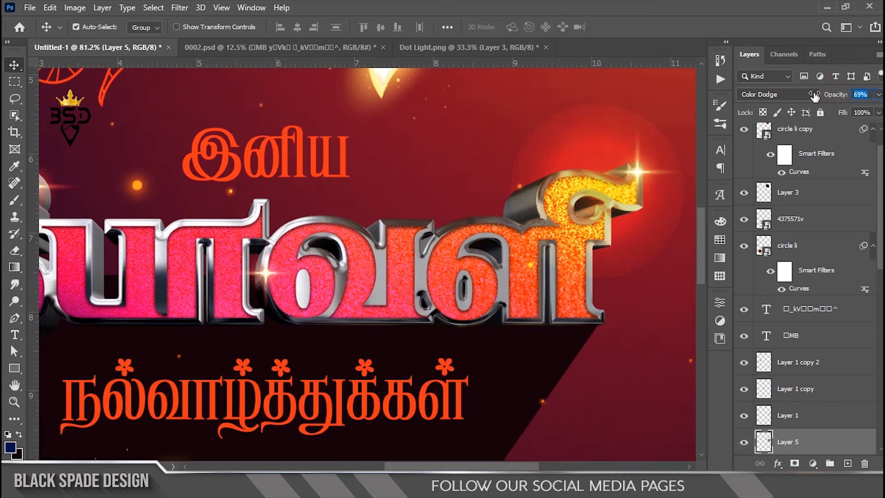
Erase the yellow glow's outer halo with a 150-pixel soft eraser and set the layer's opacity to 46%
key("e")
key("bracketright")
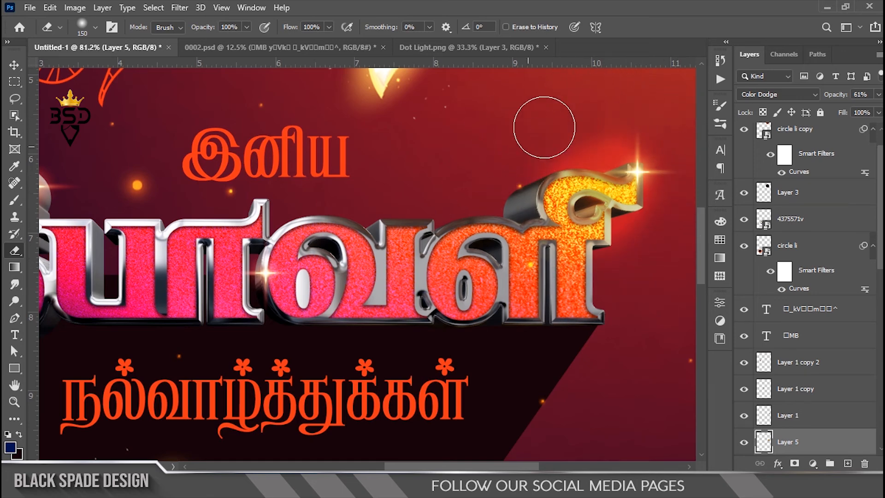
left_click_drag(840, 97, 823, 99)
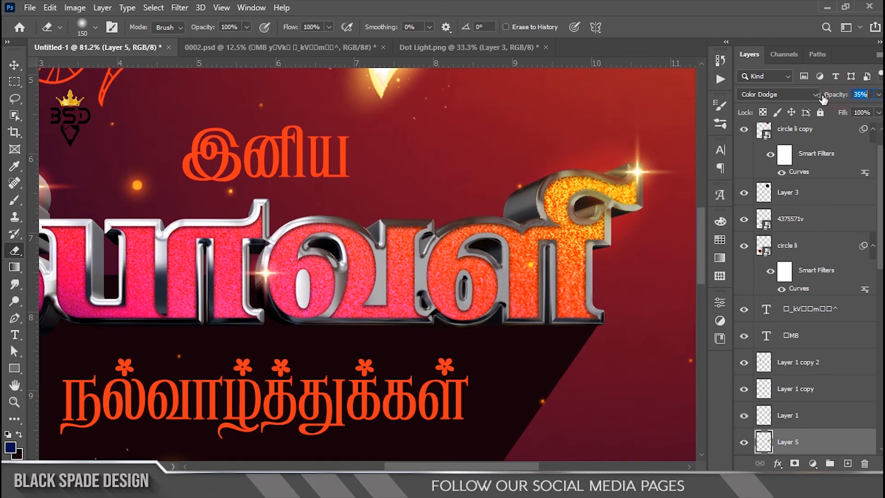
scroll(615, 237, "down", 3)
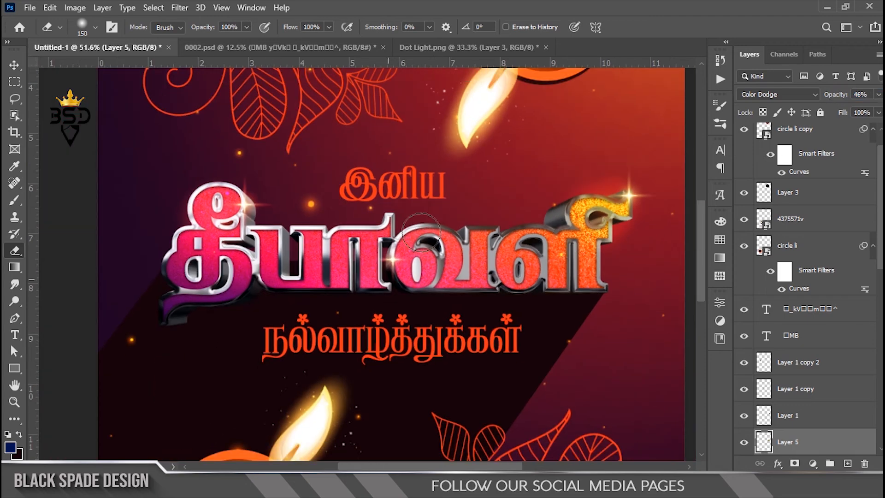
Bring the blue glow from Dot Light.png over the lower part of தீபாவளி's first letter and set it to Color Dodge
left_click(499, 48)
key("v")
left_click(284, 227)
left_click_drag(284, 227, 198, 309)
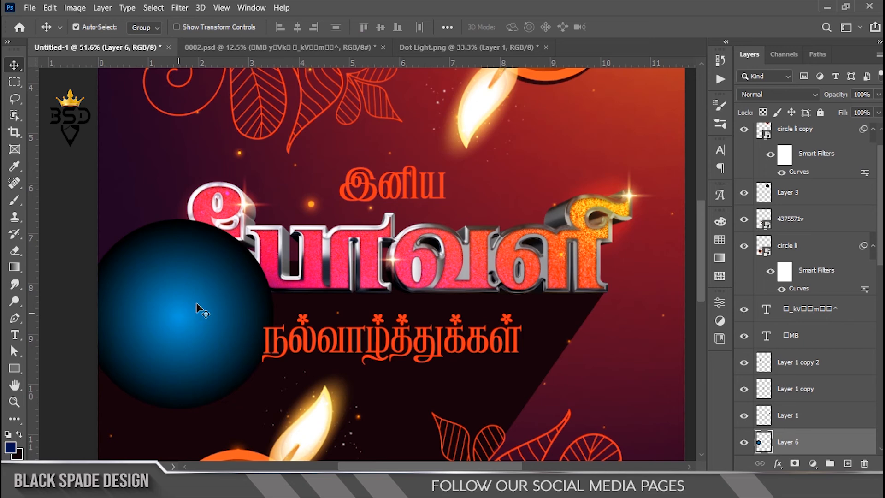
left_click(809, 94)
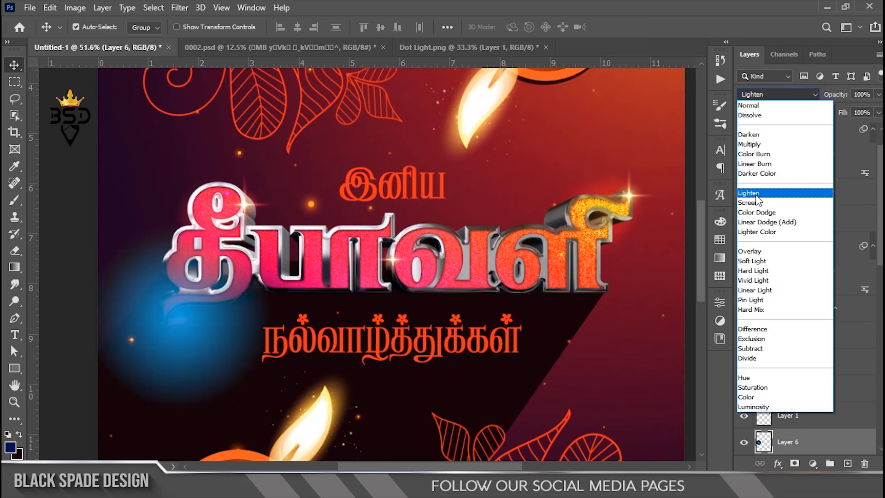
left_click(754, 212)
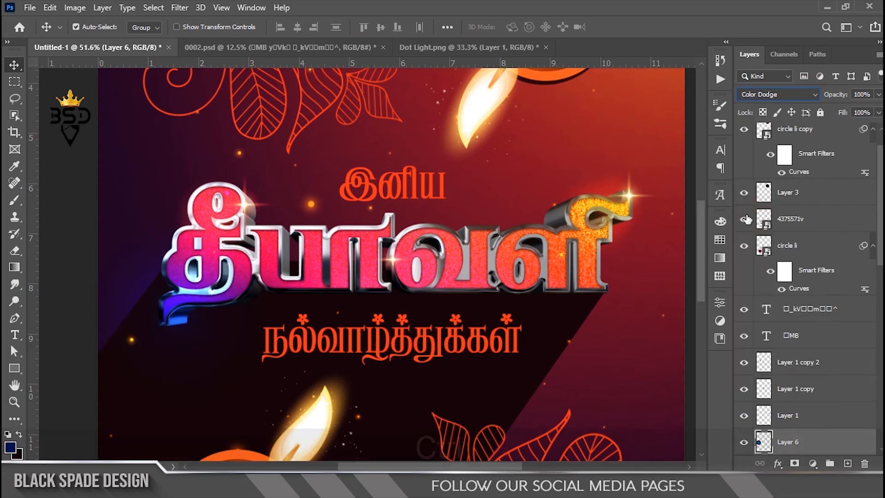
Scale the blue glow to about 69%, position it over the first letter's tail and set its opacity to 71%
key("ctrl+t")
mouse_move(274, 220)
left_mouse_down()
mouse_move(220, 266)
mouse_move(263, 231)
left_mouse_up()
left_click_drag(208, 312, 213, 325)
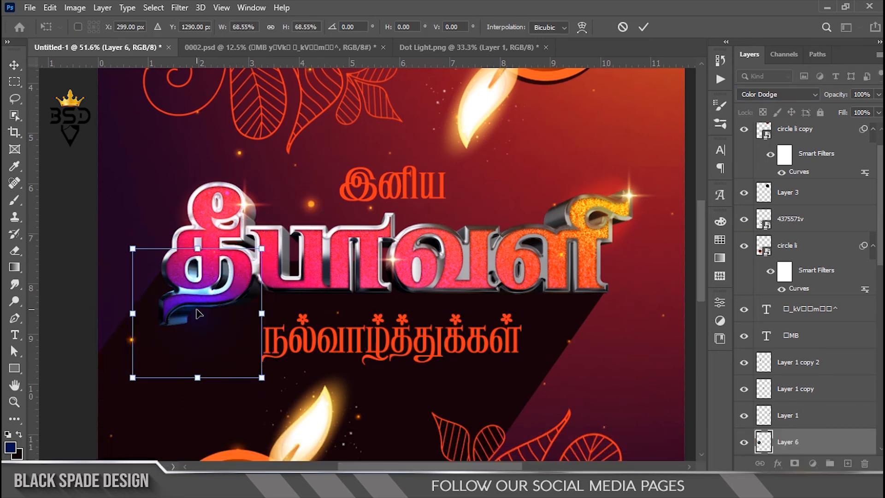
key("Return")
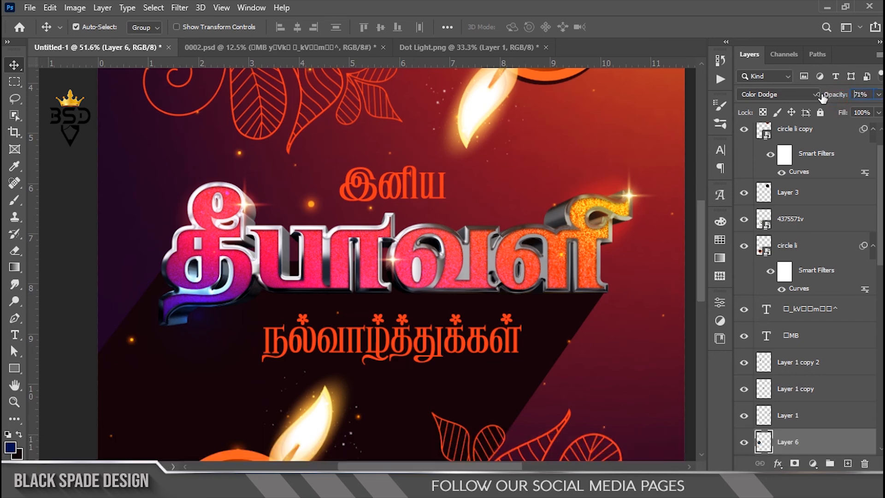
key("ctrl+t")
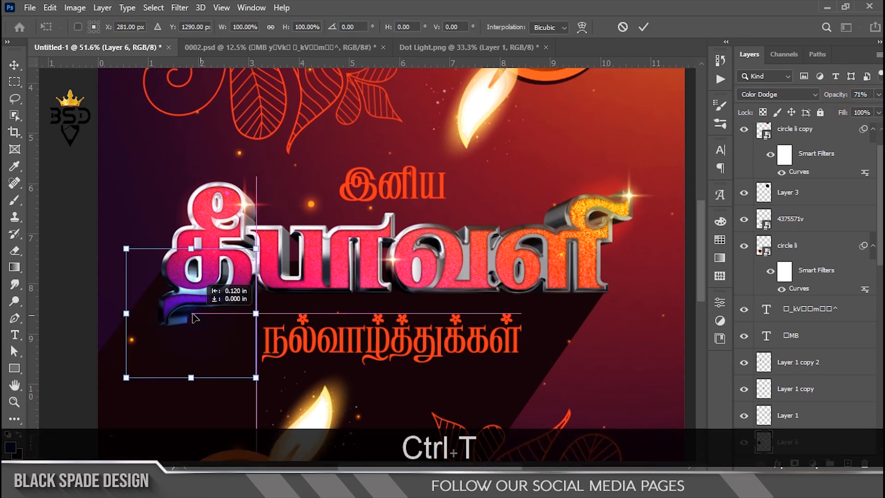
key("Return")
scroll(328, 300, "down", 5)
scroll(329, 286, "up", 2)
scroll(374, 281, "down", 3)
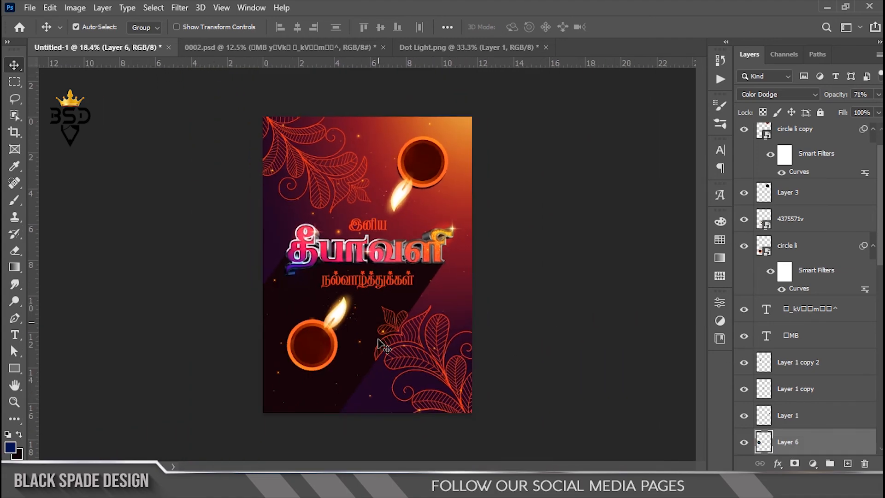
scroll(368, 348, "up", 1)
scroll(372, 345, "up", 3)
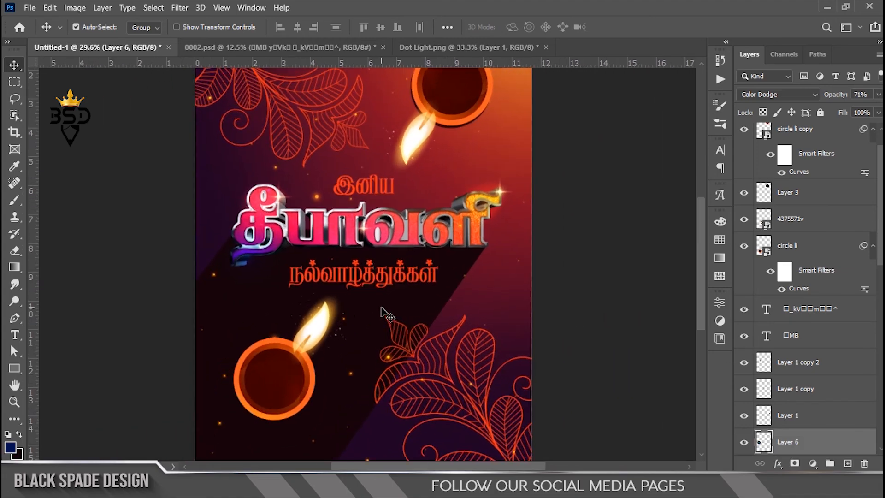
Place the R-2 rocket image above the art copy layer, scale it to about 77% and set it before the word இனிய
scroll(812, 346, "down", 10)
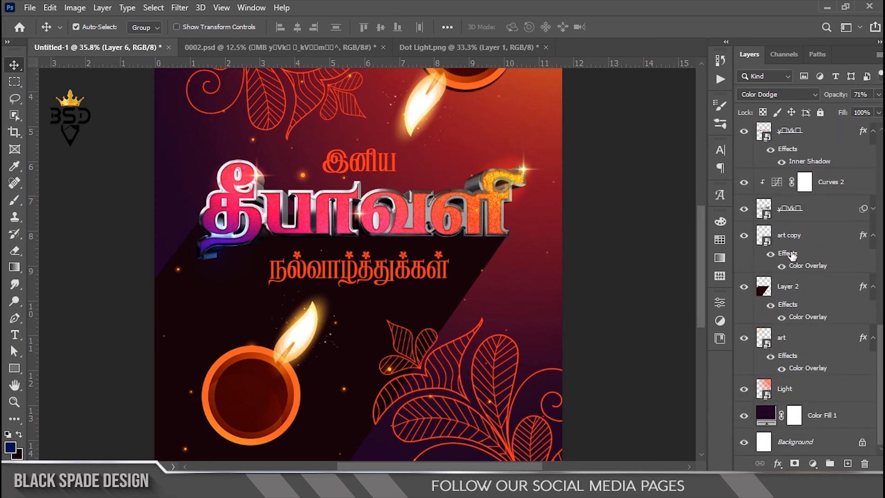
left_click_drag(789, 236, 764, 222)
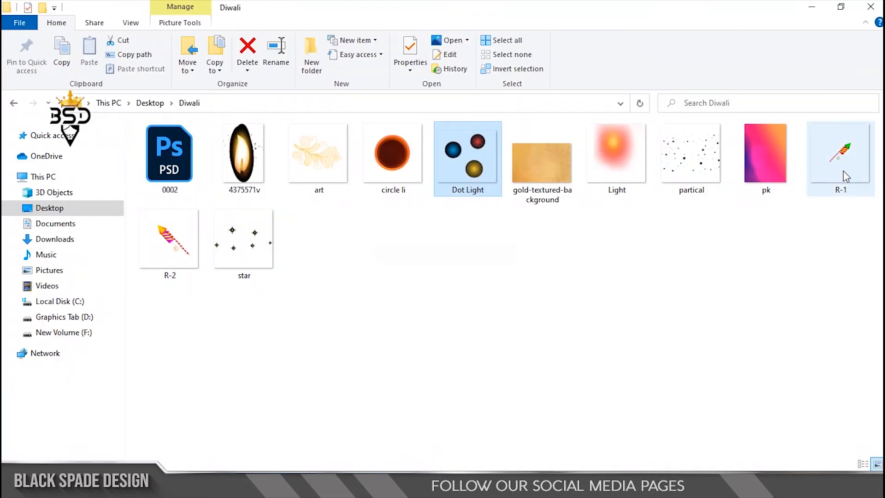
left_click(840, 152)
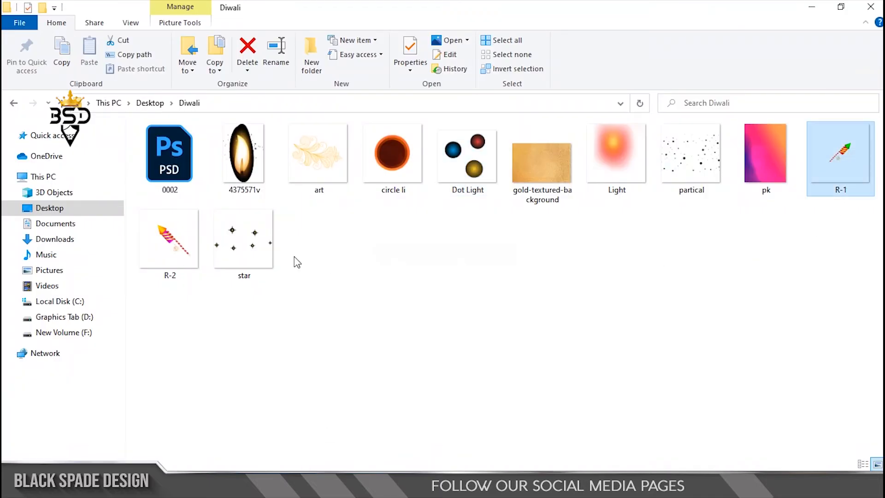
left_click(195, 261, "ctrl")
left_click_drag(170, 240, 374, 219)
left_click_drag(389, 256, 320, 151)
left_click_drag(359, 90, 341, 107)
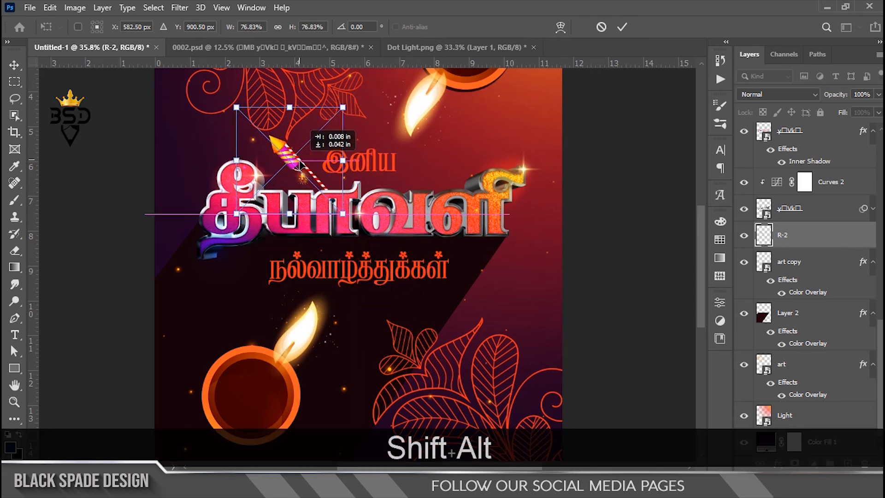
key("Return")
Place the R-1 rocket image, scale it to about 116% and position it after the word இனிய, mirroring the other rocket
left_click_drag(427, 193, 410, 211)
left_click_drag(391, 259, 455, 166)
left_click_drag(474, 119, 521, 87)
left_click_drag(368, 223, 343, 241)
left_click_drag(461, 159, 455, 164)
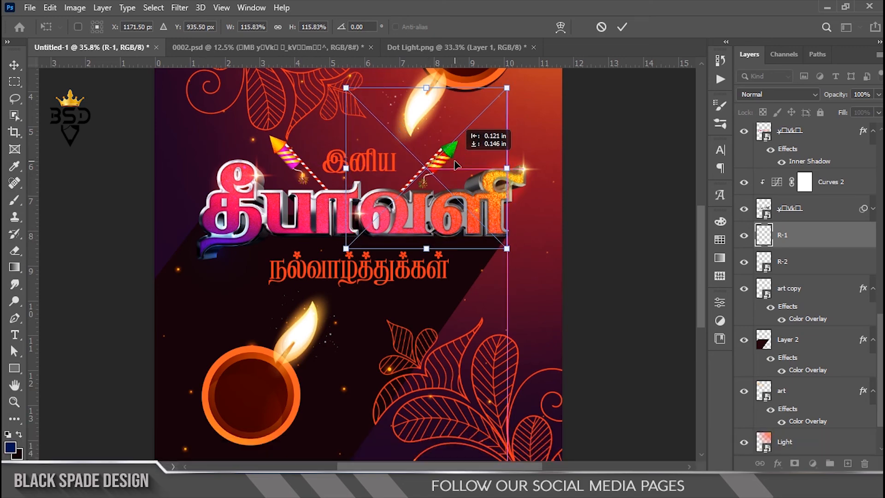
key("Return")
scroll(364, 166, "up", 3)
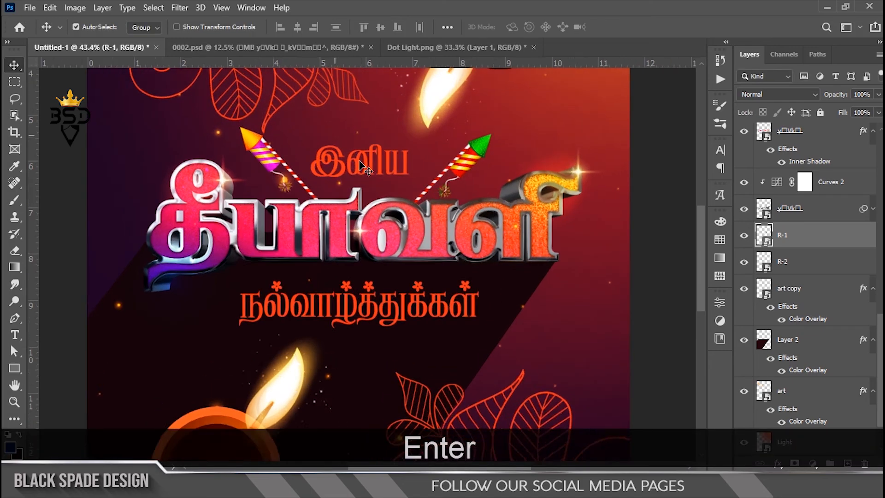
scroll(364, 166, "down", 3)
scroll(359, 161, "down", 4)
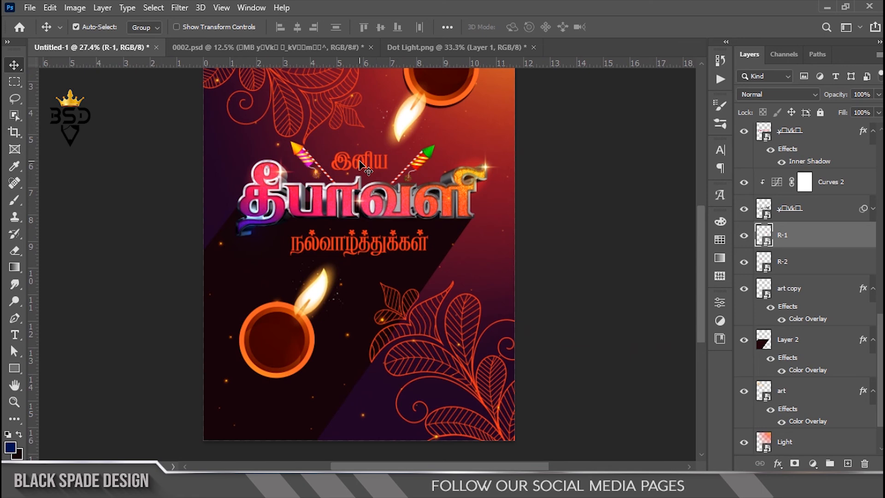
scroll(387, 203, "up", 2)
key("space")
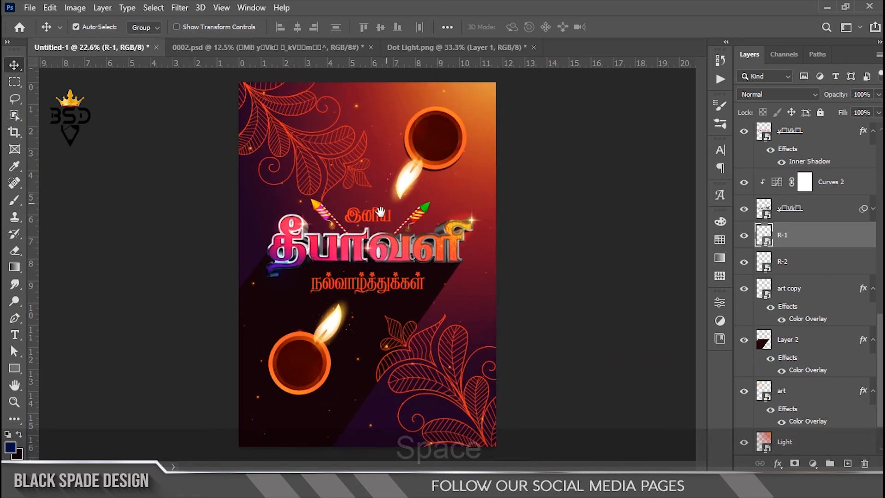
Place the Light image above the 4375571v copy layer and flip it horizontally
left_click_drag(881, 325, 878, 144)
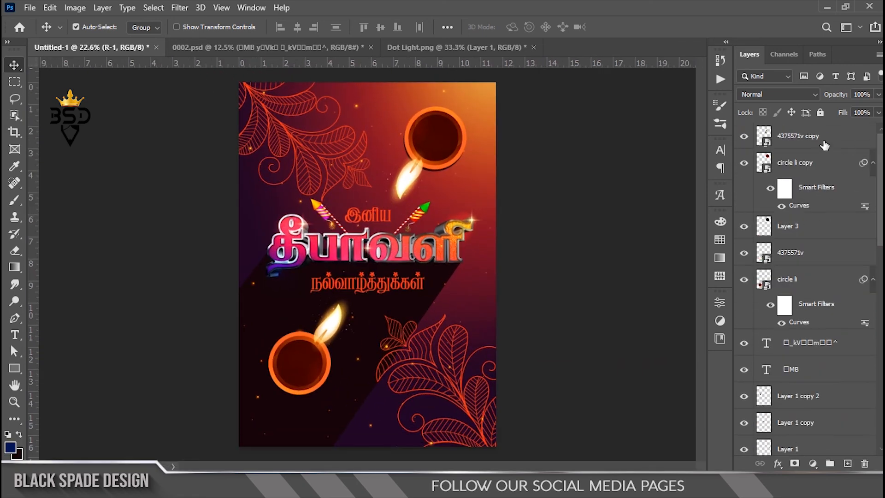
left_click(822, 141)
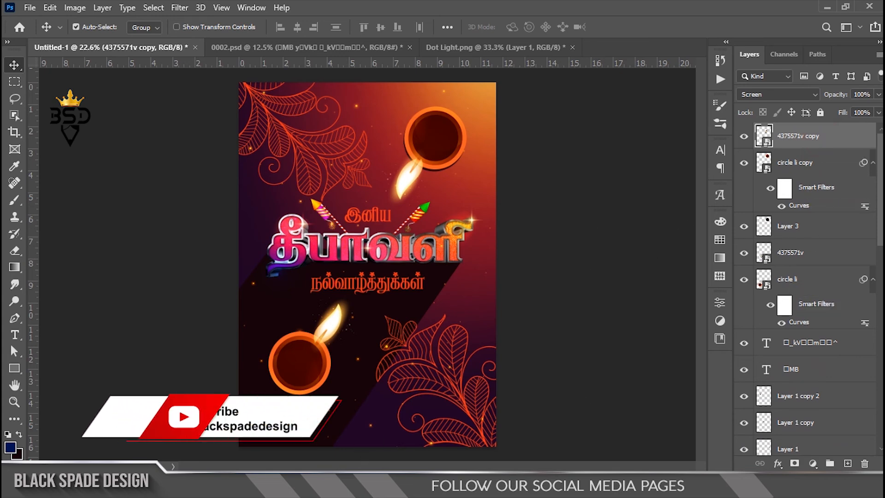
left_click(383, 485)
left_click(631, 159)
left_click_drag(619, 155, 572, 130)
right_click(424, 178)
left_click(469, 385)
Enlarge the Light image well beyond the poster and position its bright centre near the poster's upper-right corner
scroll(439, 342, "down", 2)
left_click_drag(488, 145, 616, 80)
left_click_drag(431, 203, 460, 177)
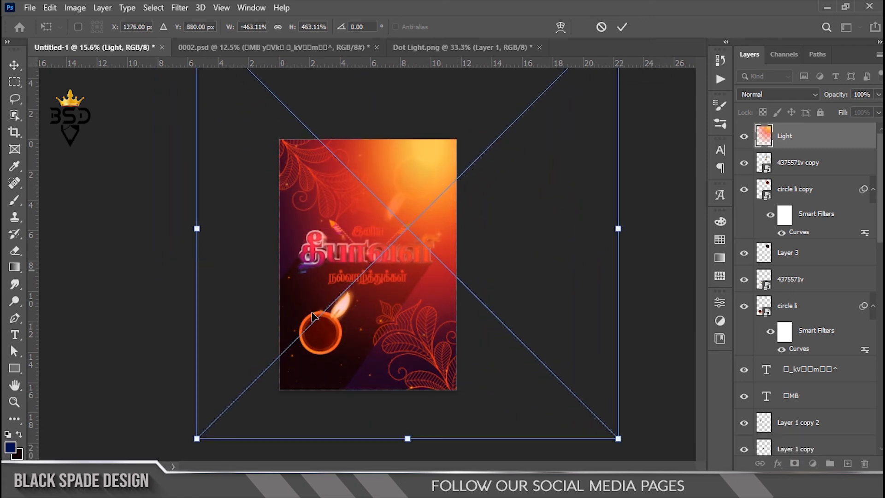
scroll(237, 400, "down", 1)
mouse_move(238, 400)
left_mouse_down()
mouse_move(182, 419)
mouse_move(248, 388)
left_mouse_up()
left_click(620, 26)
Set the new Light layer's blend mode to Overlay and its opacity to 58%
left_click(774, 93)
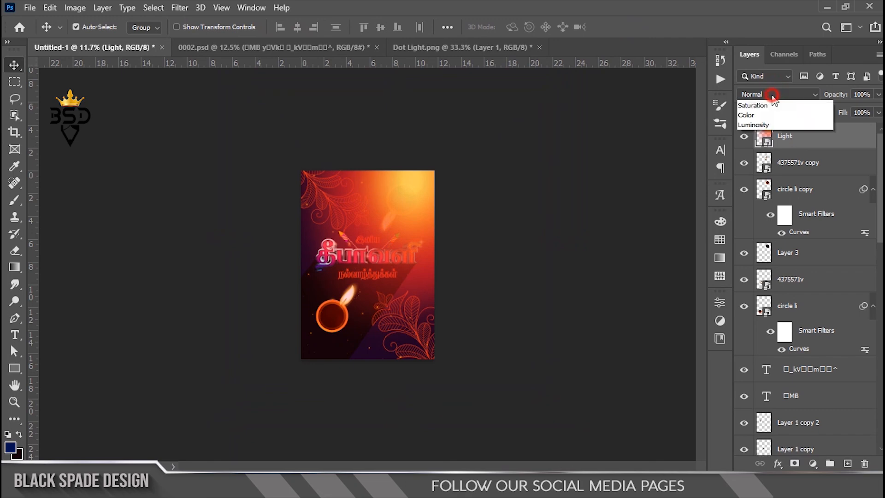
left_click(761, 251)
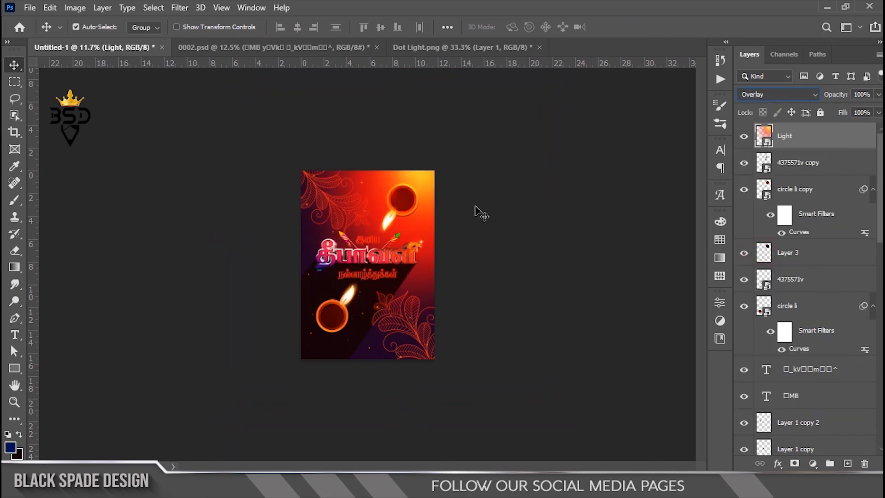
left_click(863, 95)
type("58")
left_click(800, 136)
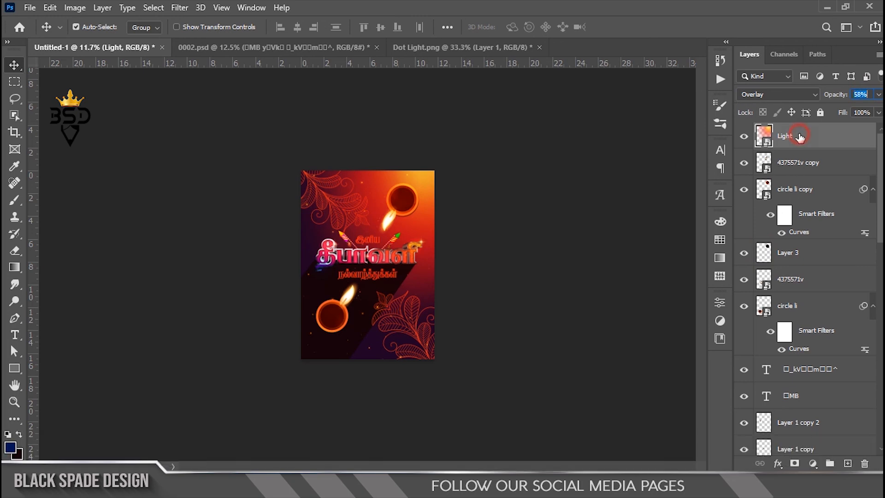
scroll(401, 206, "up", 3)
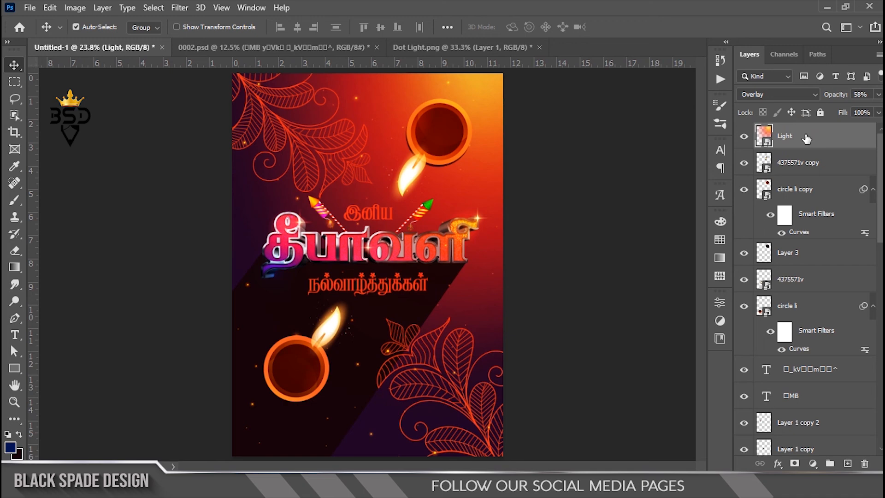
Move the Light layer below the lamp layers, directly above the greeting text layers
left_click_drag(809, 147, 785, 338)
scroll(500, 192, "up", 2)
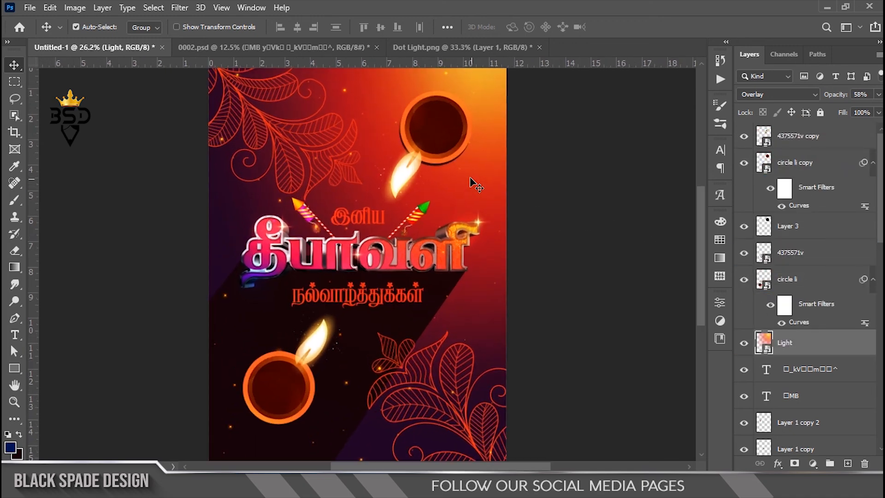
scroll(427, 178, "up", 2)
mouse_move(429, 178)
left_mouse_down()
mouse_move(427, 210)
mouse_move(426, 186)
left_mouse_up()
scroll(426, 186, "down", 4)
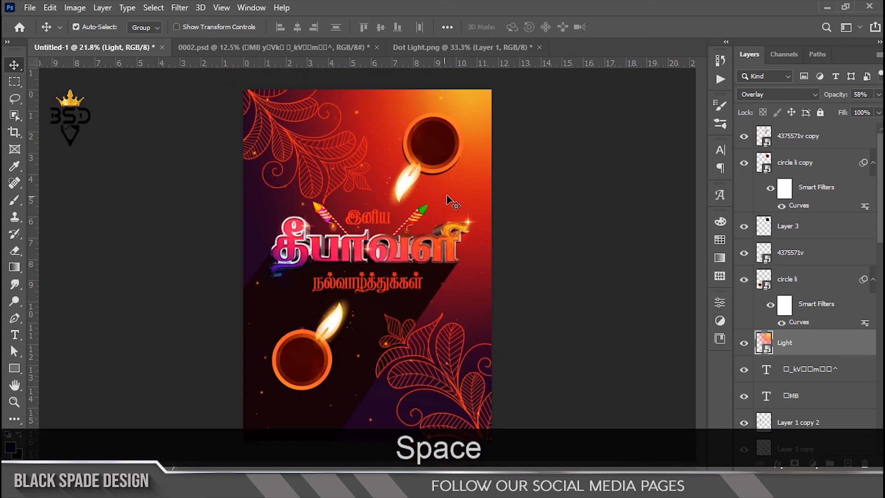
Shift the Light glow further up toward the poster's upper-right corner
key("ctrl+t")
left_click_drag(423, 231, 441, 185)
left_click(621, 27)
scroll(428, 221, "down", 4)
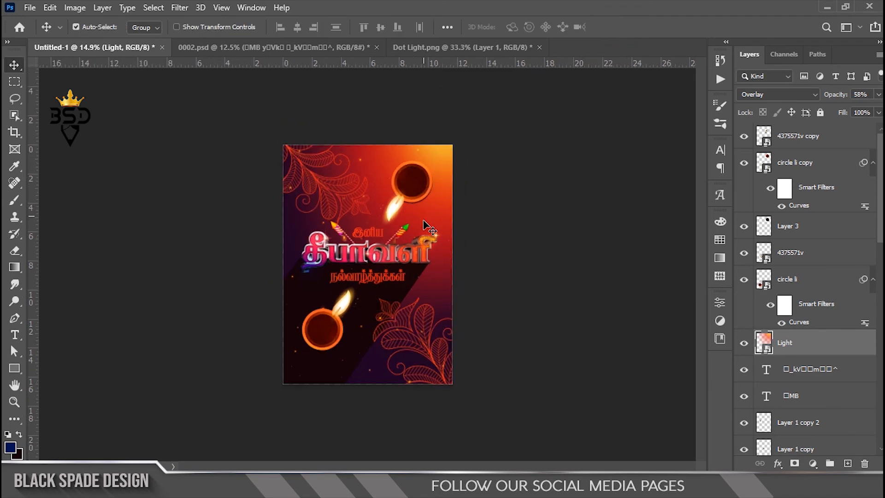
scroll(374, 274, "up", 7)
key("space")
left_click_drag(374, 274, 404, 161)
scroll(404, 161, "up", 7)
left_click_drag(405, 162, 353, 374)
scroll(357, 379, "down", 6)
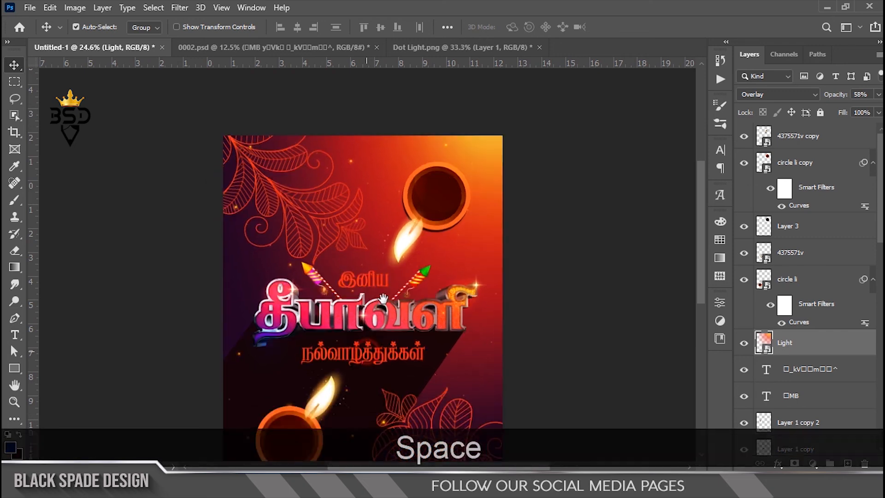
Add a new empty layer above the 4375571v copy layer
left_click(825, 137)
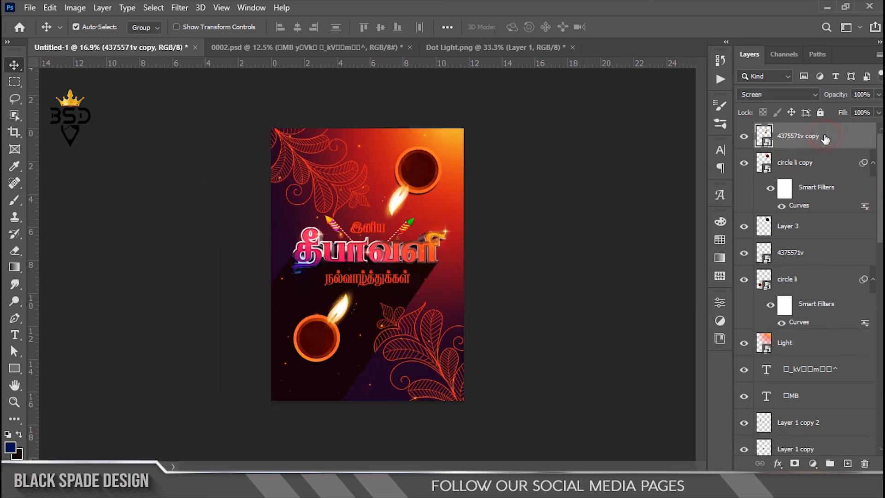
left_click(847, 463)
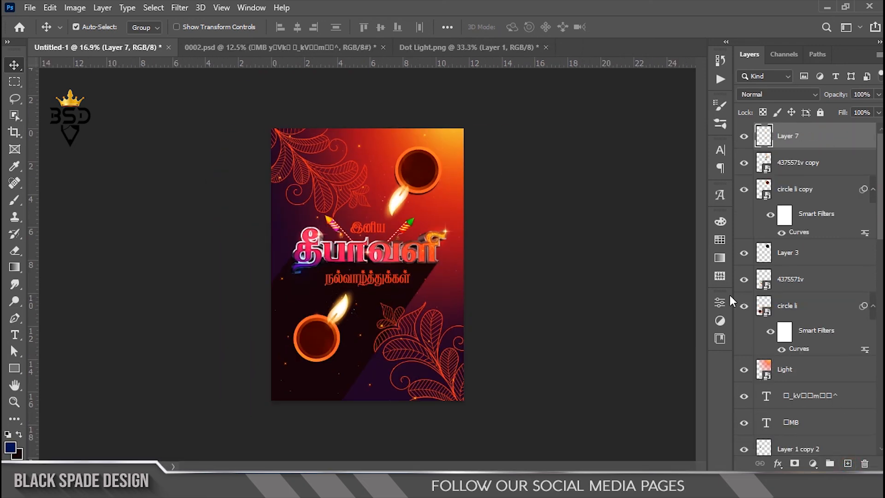
Fill Layer 7 with the dark background colour and reduce the layer's Fill to 0%
key("ctrl+BackSpace")
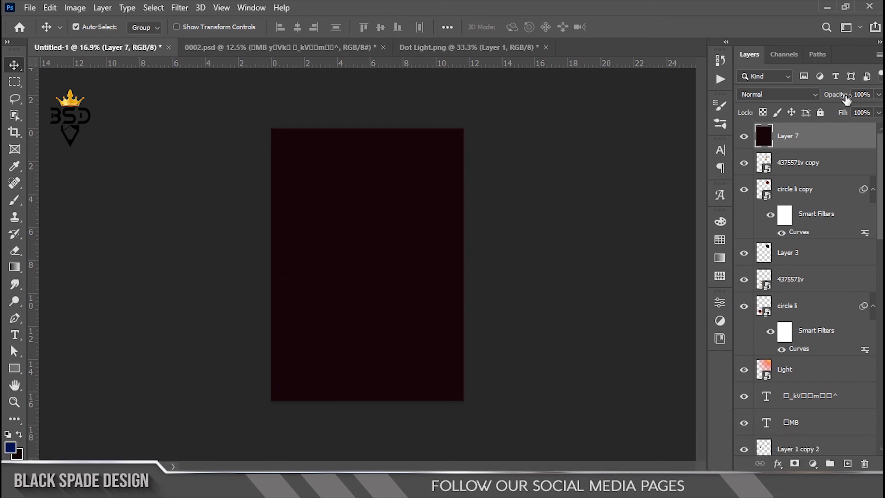
left_click_drag(699, 126, 697, 126)
Add a stroke to Layer 7 with a solid colour fill, Inside position and a size of 40 px
left_click(779, 464)
left_click(789, 367)
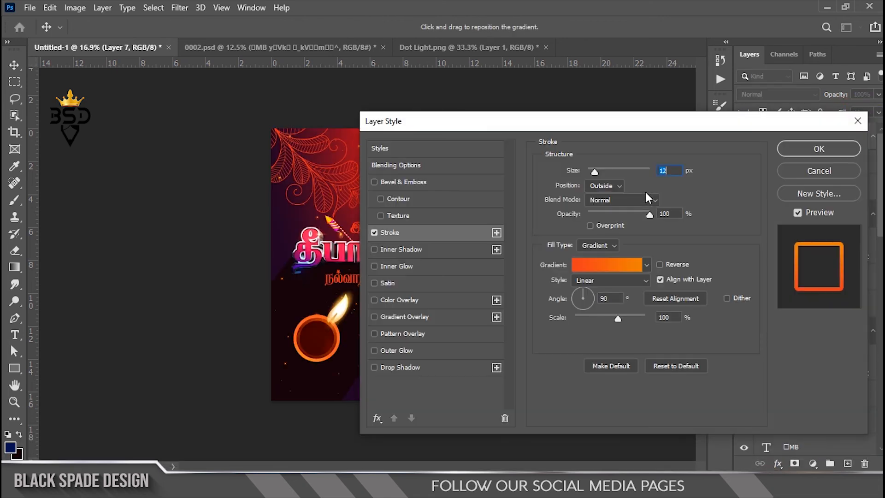
left_click(599, 245)
left_click(592, 256)
left_click(600, 186)
left_click(599, 203)
left_click(598, 173)
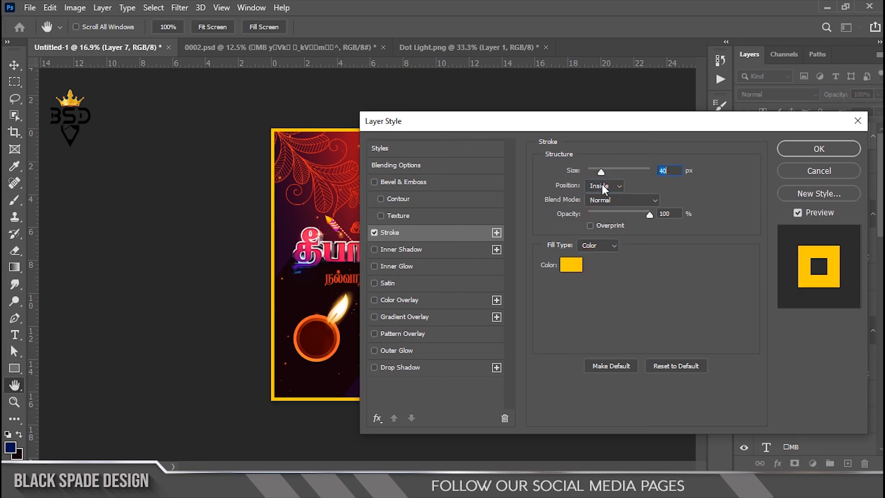
Change the stroke colour to white (ffffff), set its size to 60 px and apply the layer style
left_click(571, 265)
type("ffffff")
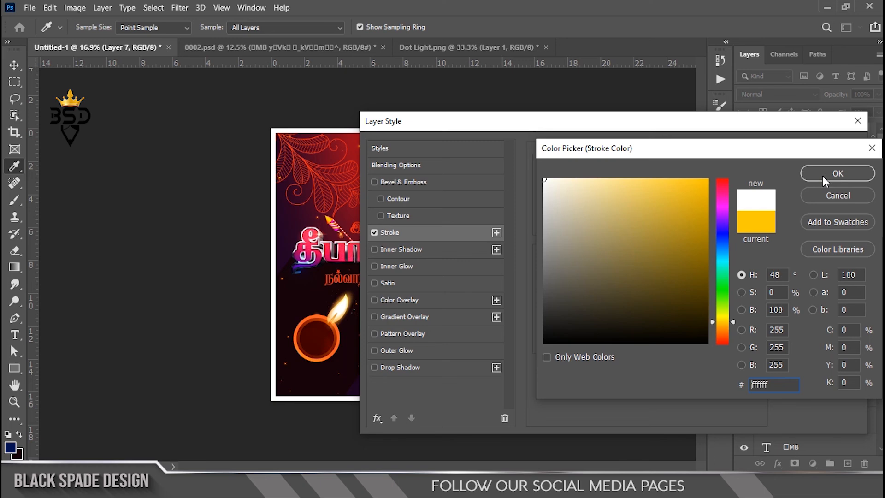
left_click(825, 180)
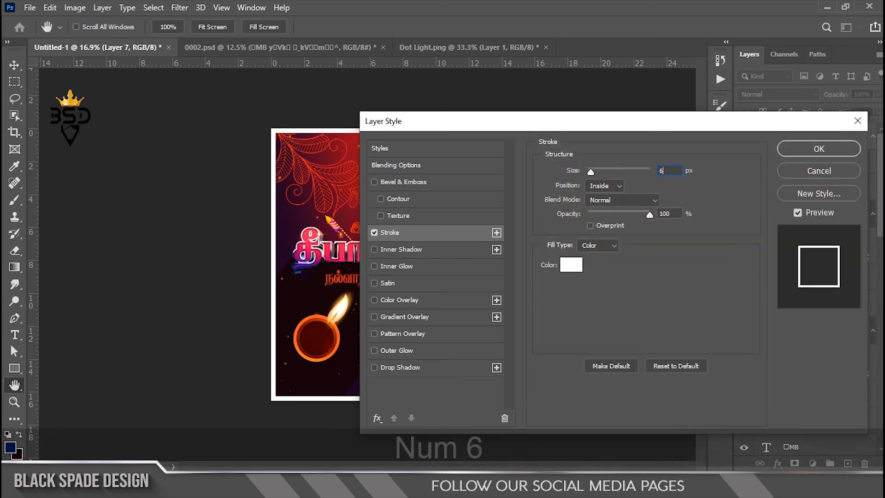
type("0")
left_click(791, 150)
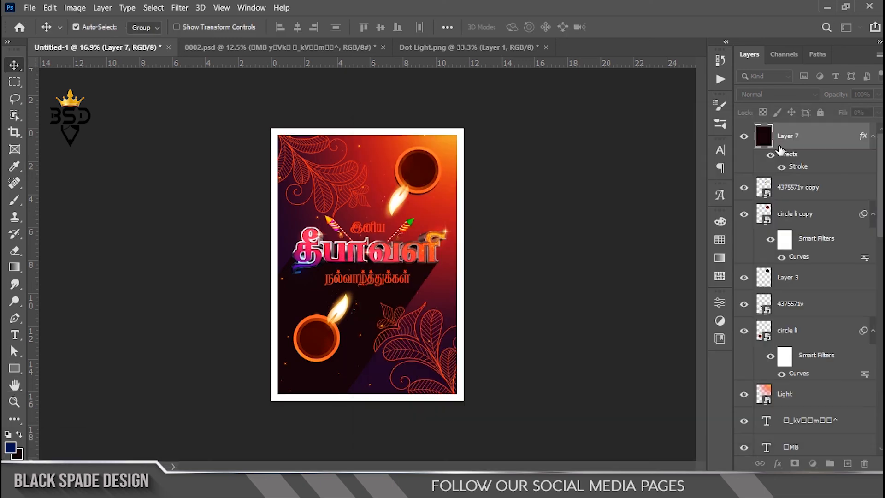
Examine the lettering, lamps, floral ornaments and white border up close across the poster, ending with the whole poster fitted on screen
scroll(364, 240, "up", 13)
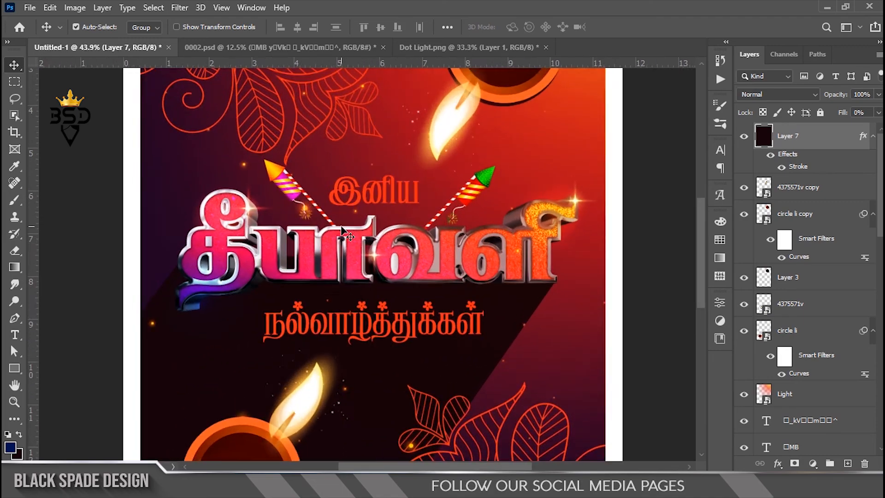
key("space")
left_click_drag(302, 138, 316, 284)
left_click_drag(333, 211, 162, 125)
left_click_drag(312, 286, 483, 120)
left_click_drag(375, 279, 420, 205)
left_click_drag(425, 282, 458, 306)
scroll(405, 276, "down", 12)
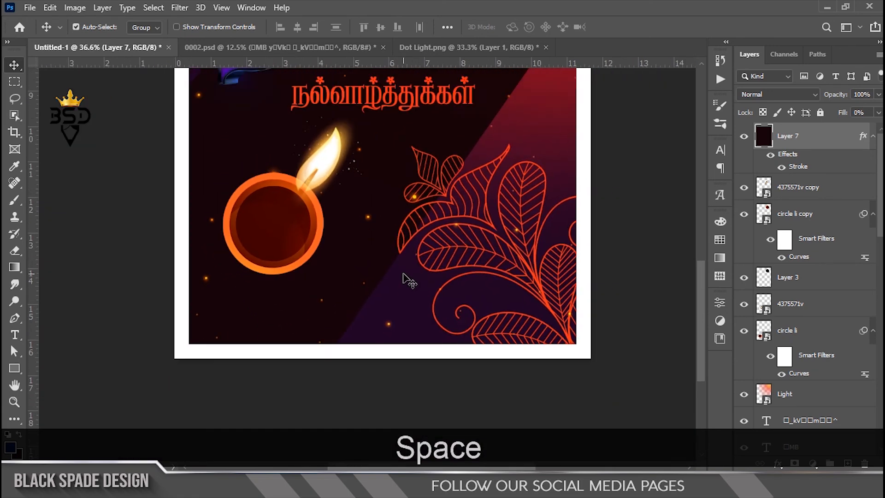
key("z")
left_click(424, 244)
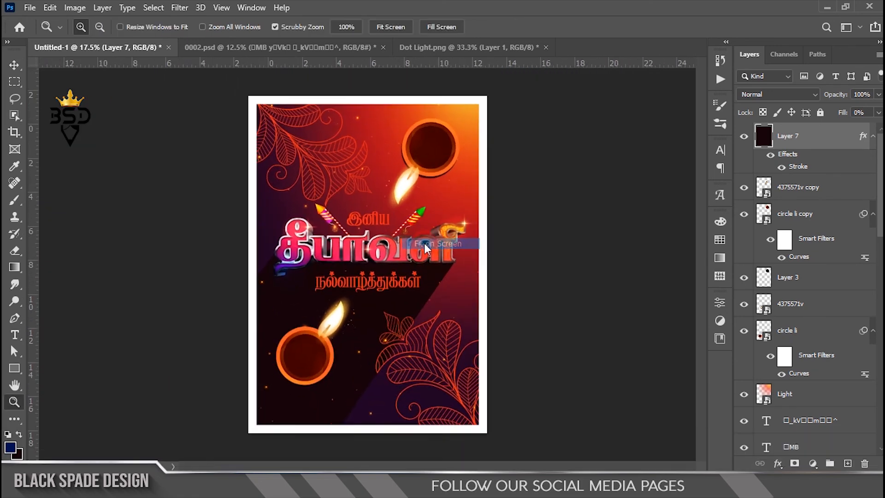